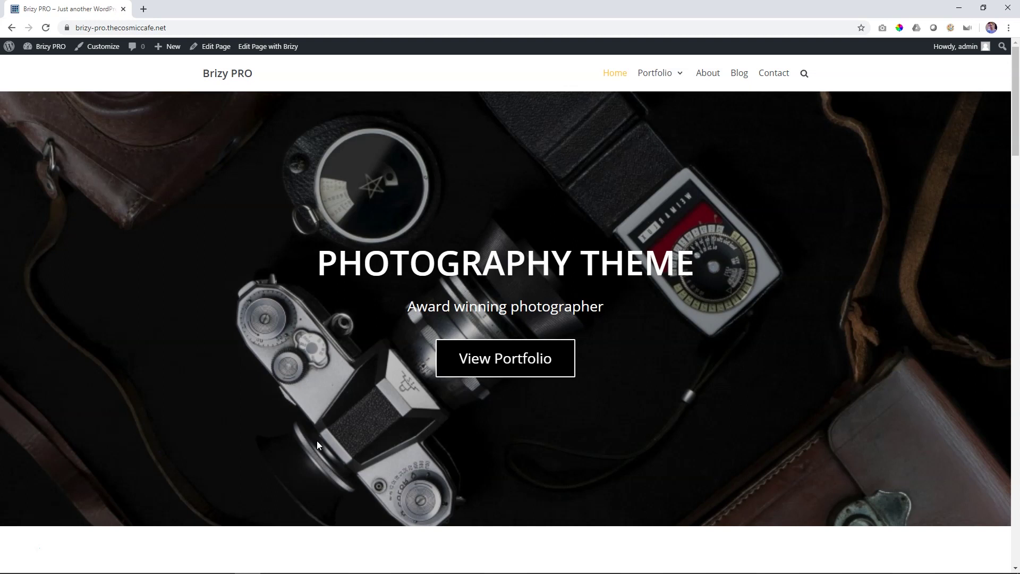
# Go from the Brizy PRO admin bar link to the Dashboard, then to Installed Plugins
pyautogui.click(49, 47)
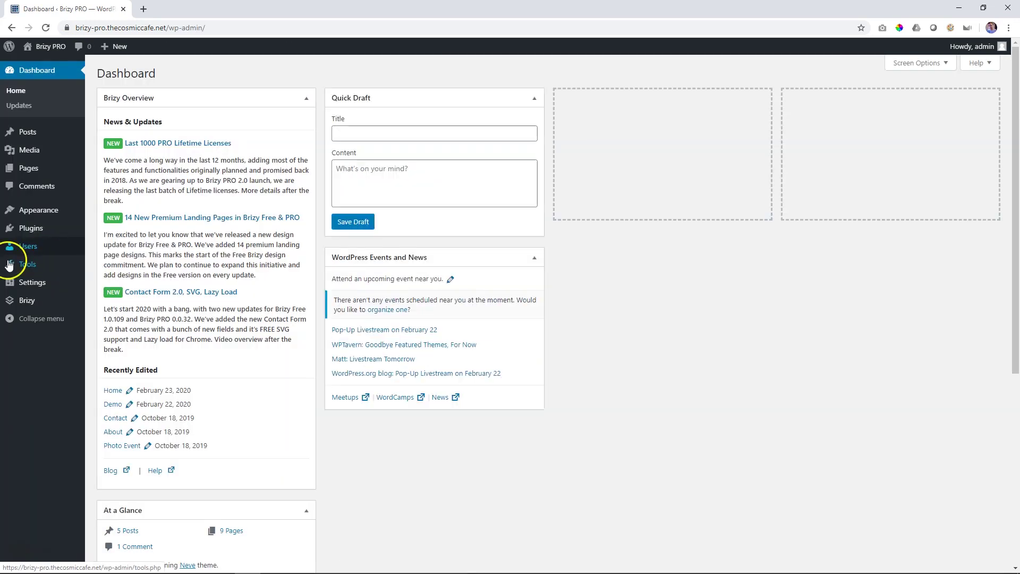
pyautogui.click(28, 232)
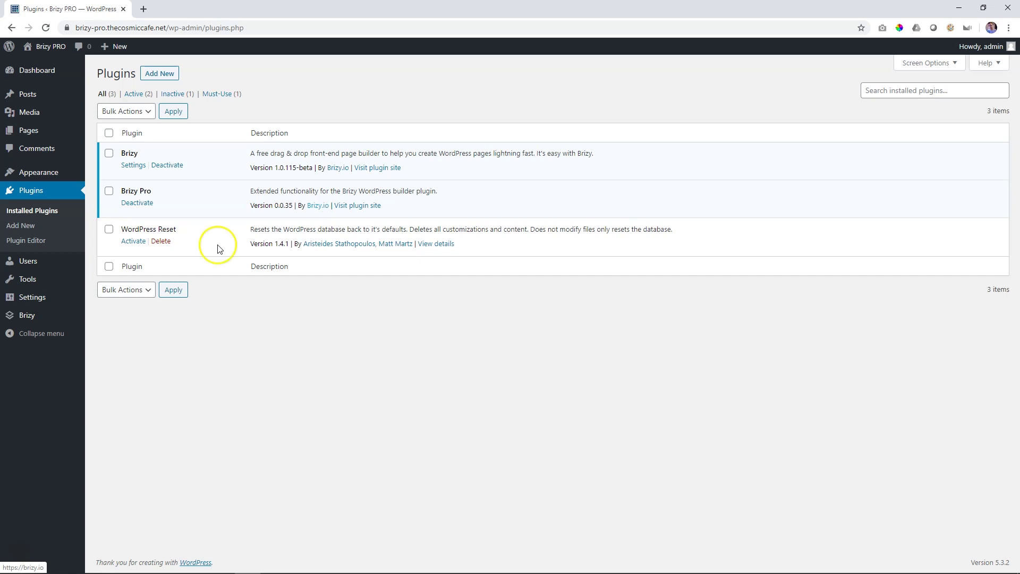
# Open Brizy's Settings page on its General tab, with Posts and Pages enabled
pyautogui.moveTo(35, 321)
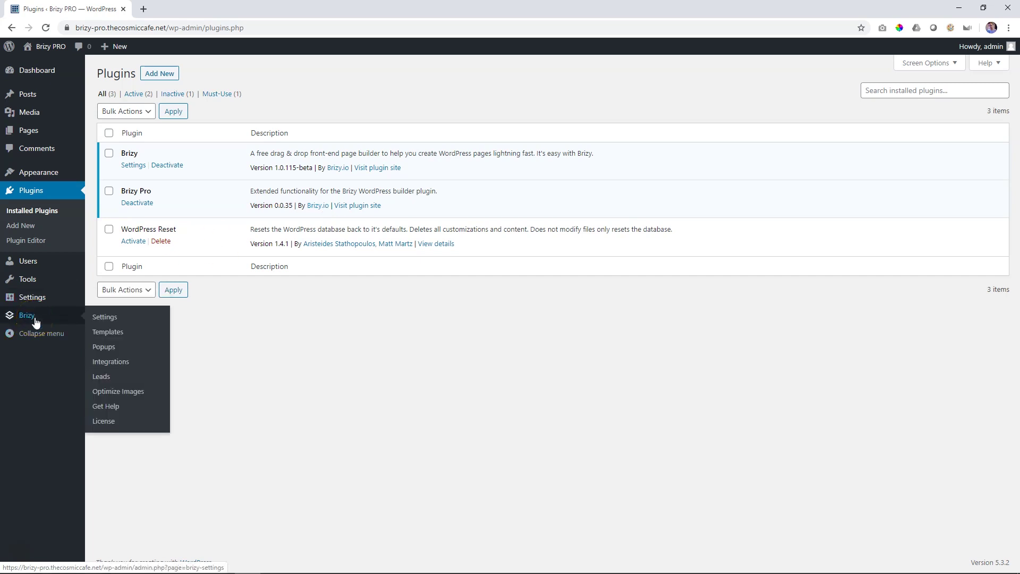
pyautogui.click(34, 320)
pyautogui.click(105, 320)
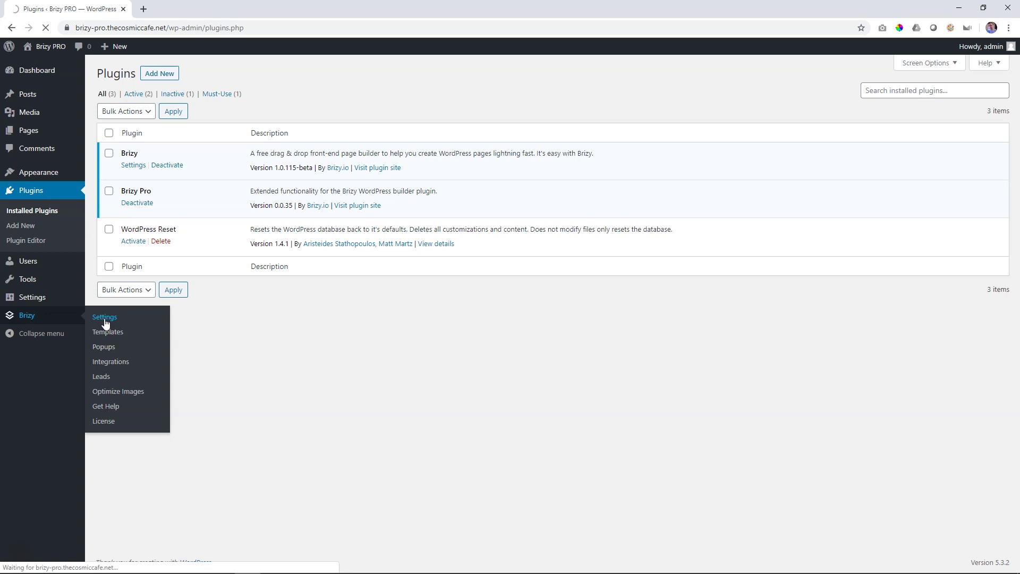
pyautogui.click(241, 104)
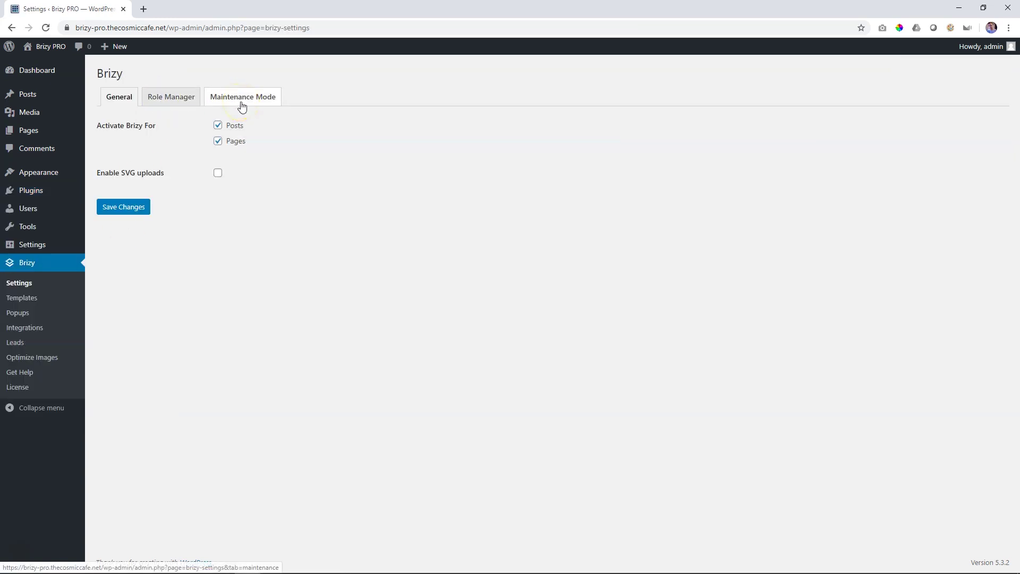
pyautogui.click(28, 283)
# On the Maintenance Mode tab, pick Coming Soon and leave Who Can Access at Logged In
pyautogui.click(249, 102)
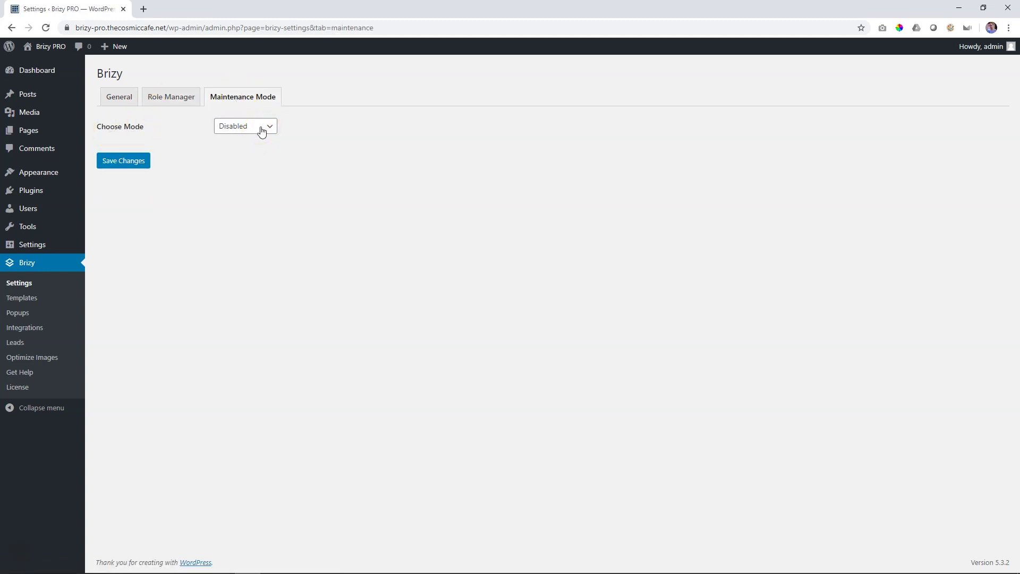
pyautogui.click(262, 130)
pyautogui.click(255, 164)
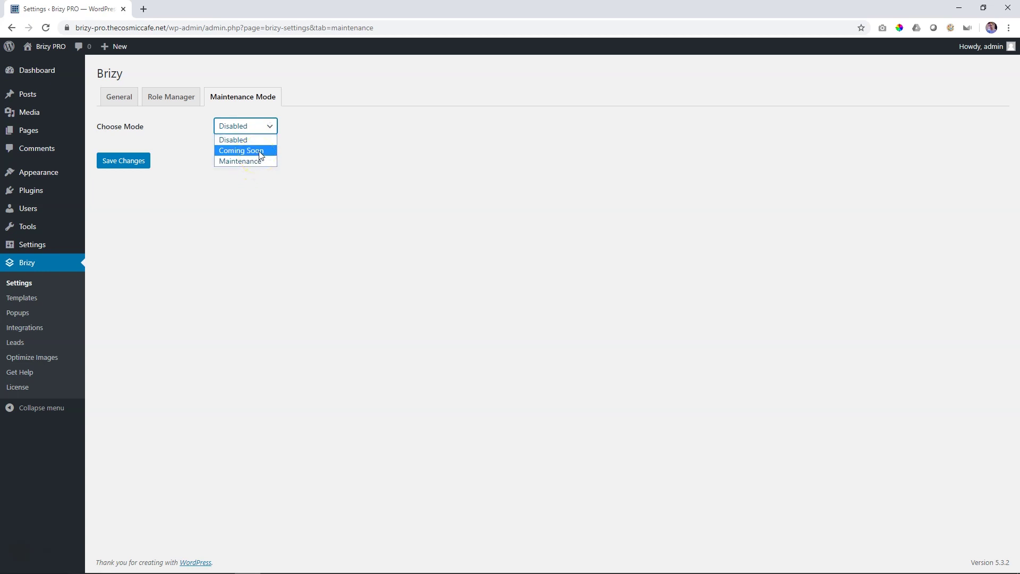
pyautogui.click(256, 152)
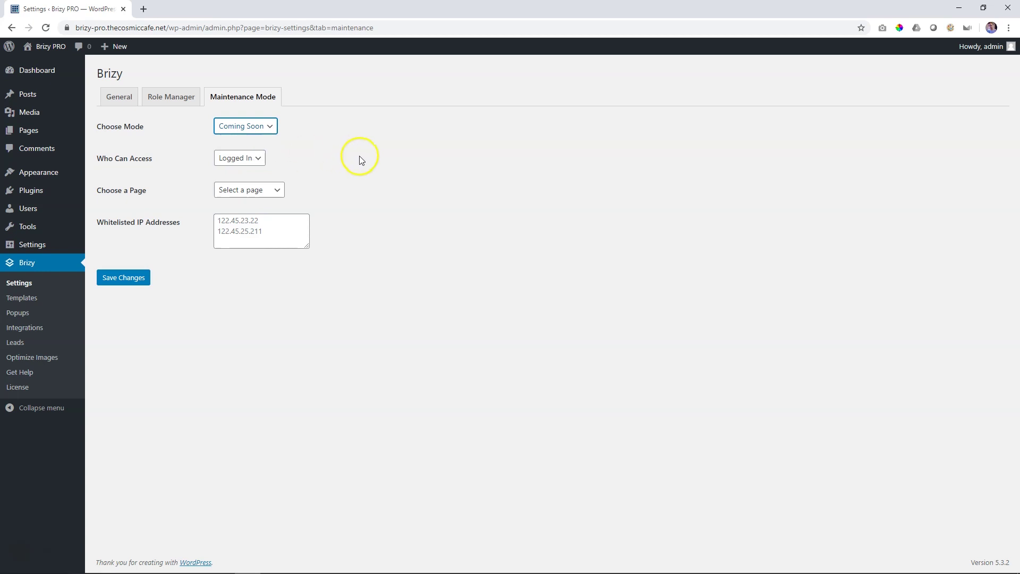
pyautogui.click(254, 159)
pyautogui.click(248, 170)
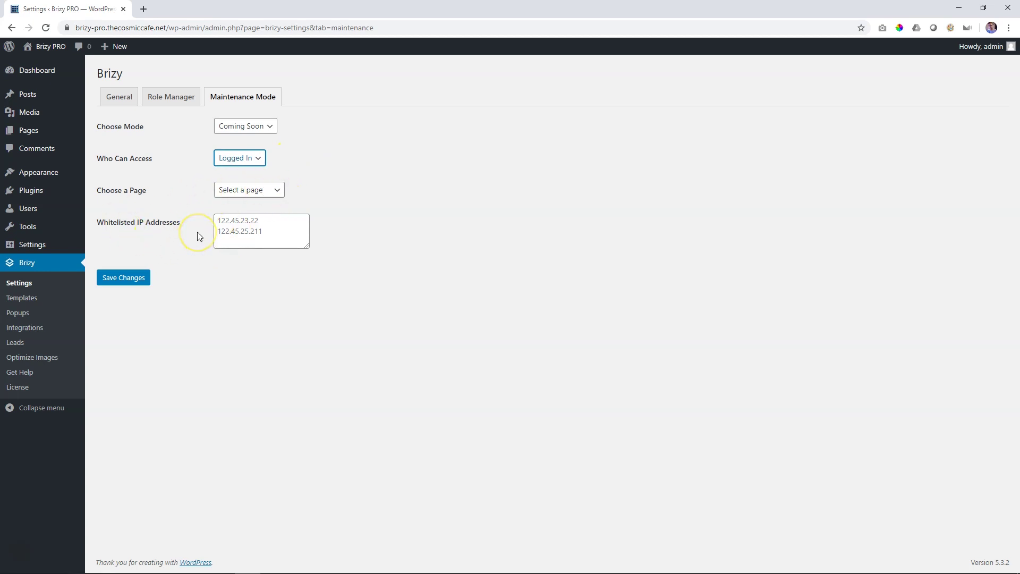
pyautogui.click(257, 159)
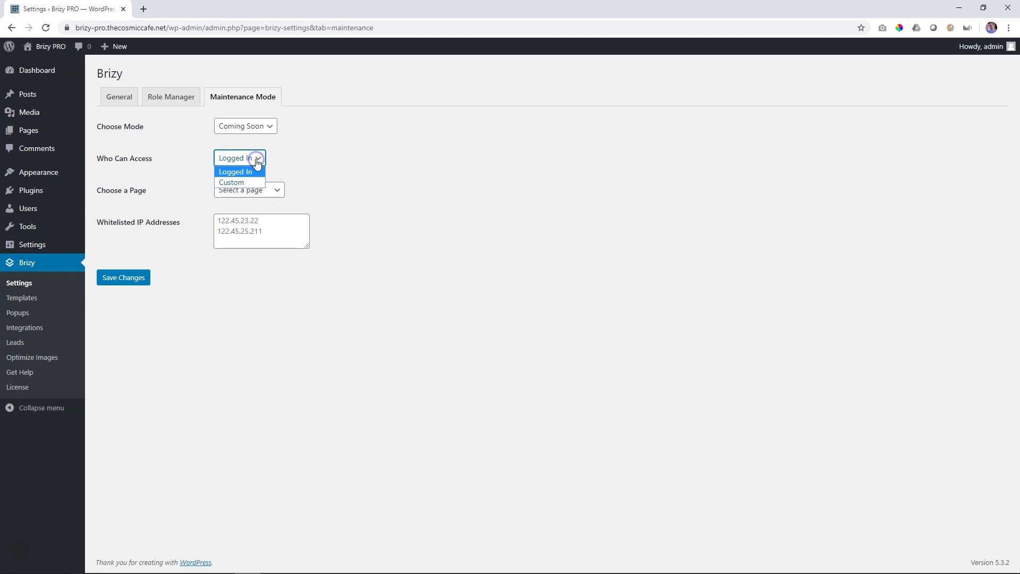
pyautogui.click(298, 154)
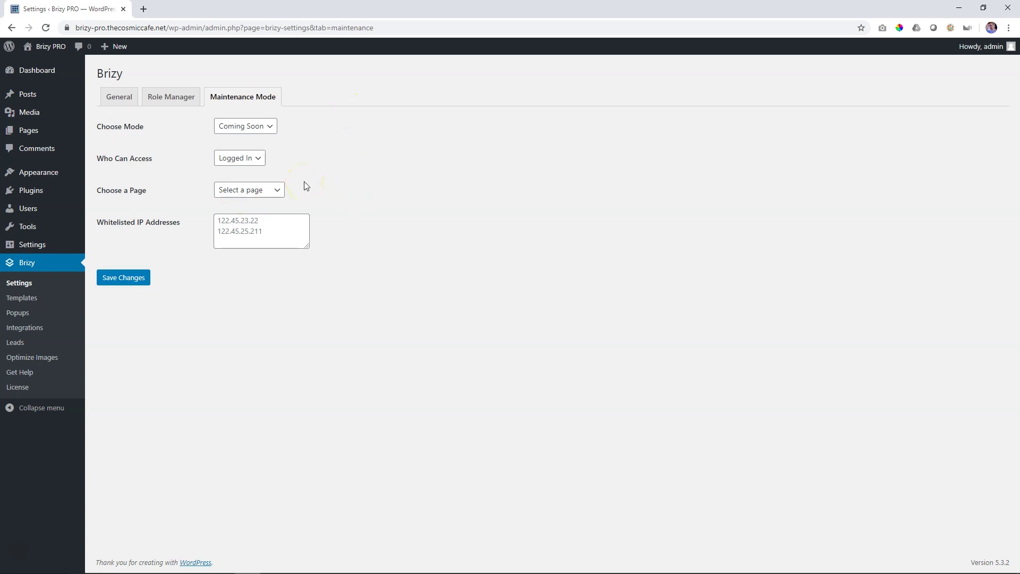
pyautogui.moveTo(33, 133)
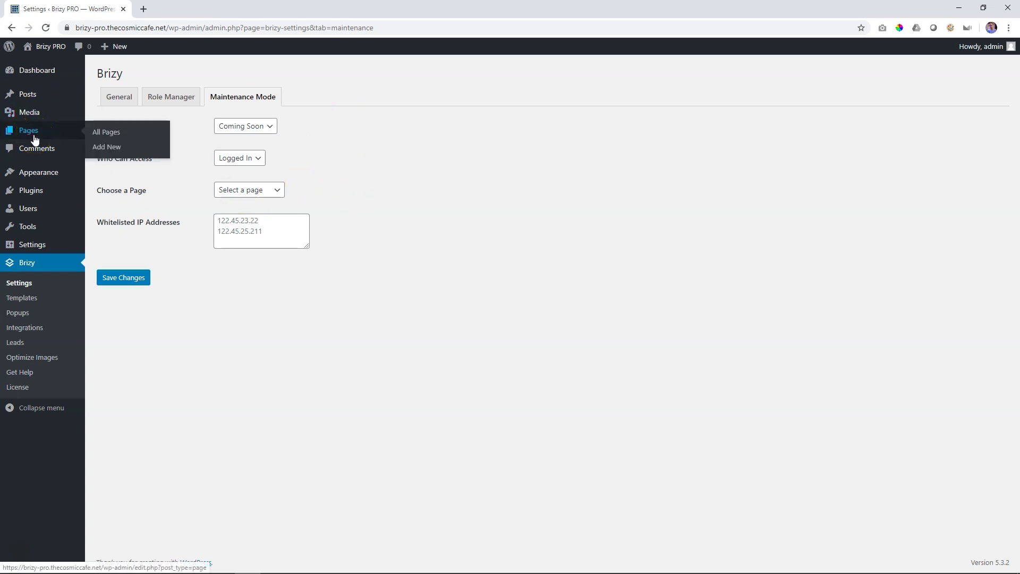
# Create and publish a page titled 'Coming Soon', then open it with Brizy
pyautogui.click(105, 152)
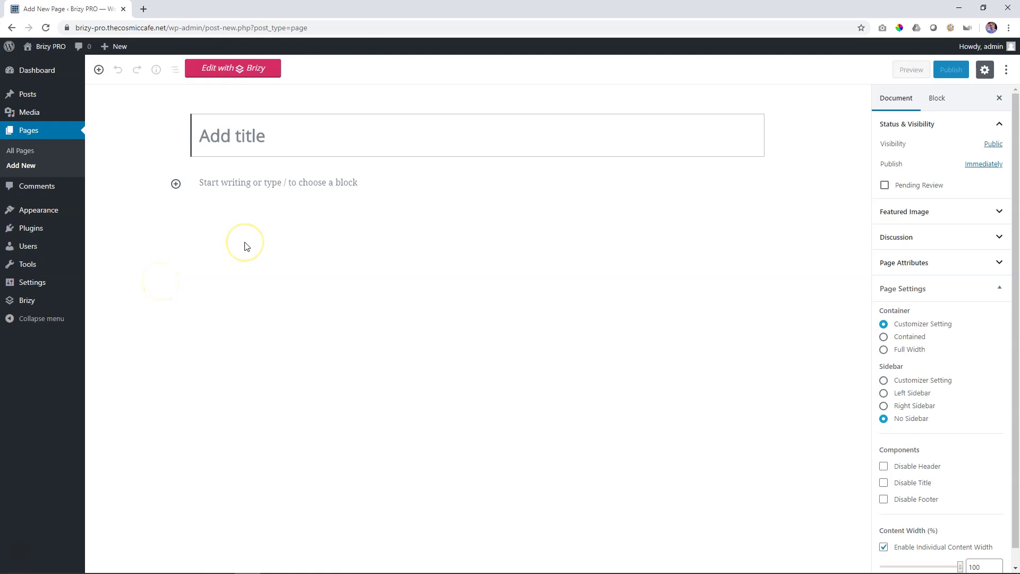
pyautogui.write('Coming ')
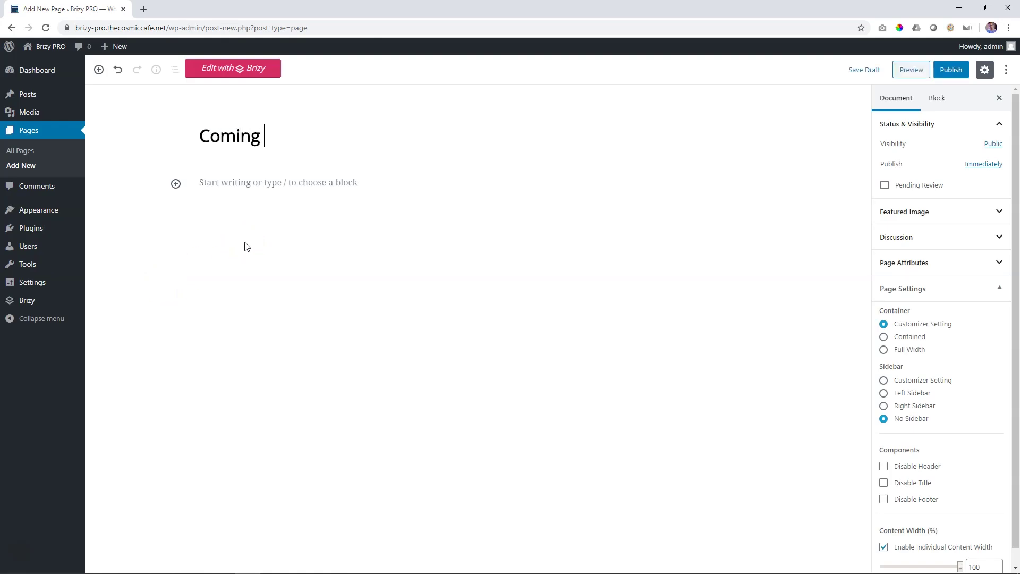
pyautogui.write('Soon')
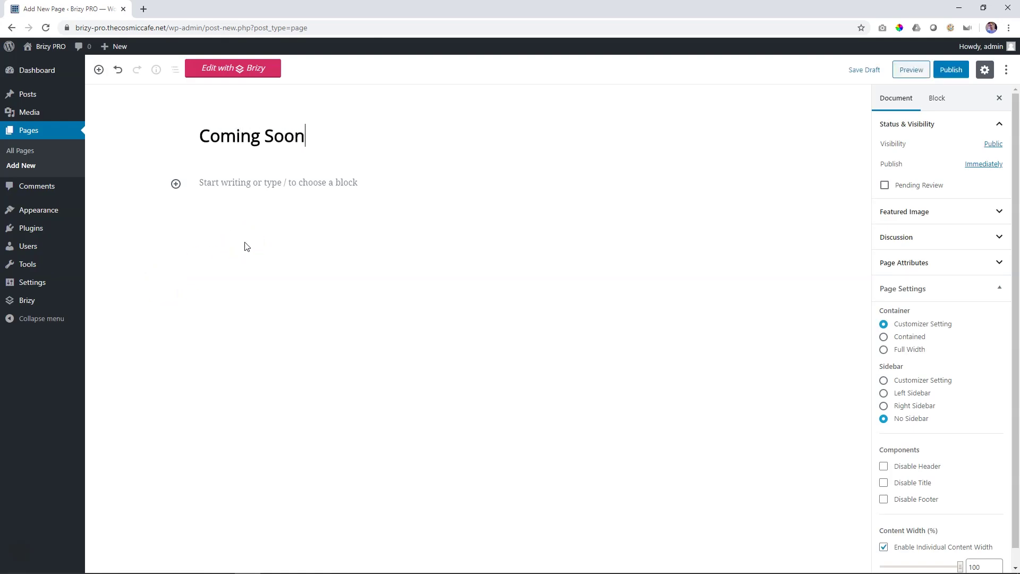
pyautogui.click(952, 68)
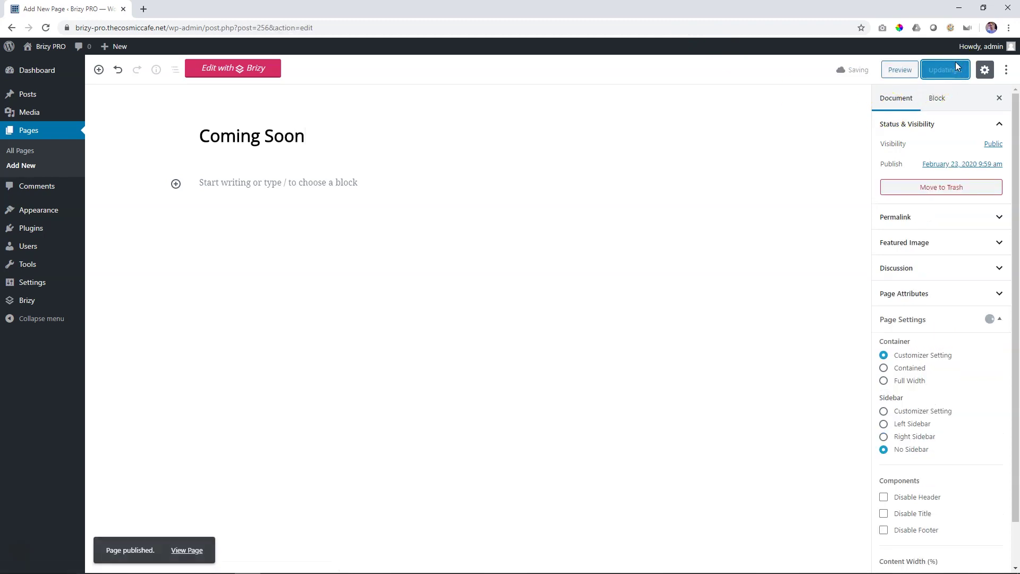
pyautogui.click(336, 140)
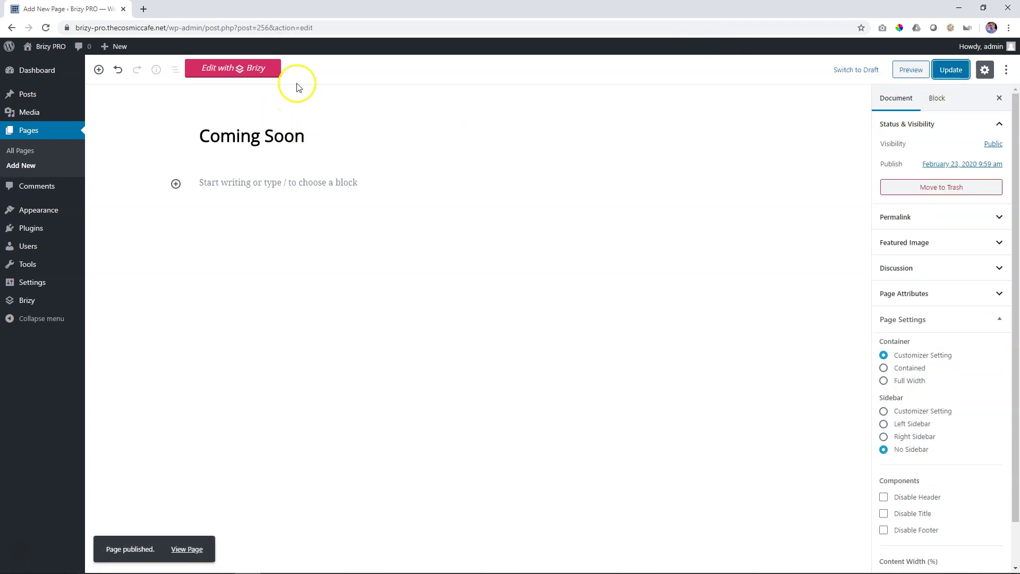
pyautogui.click(249, 75)
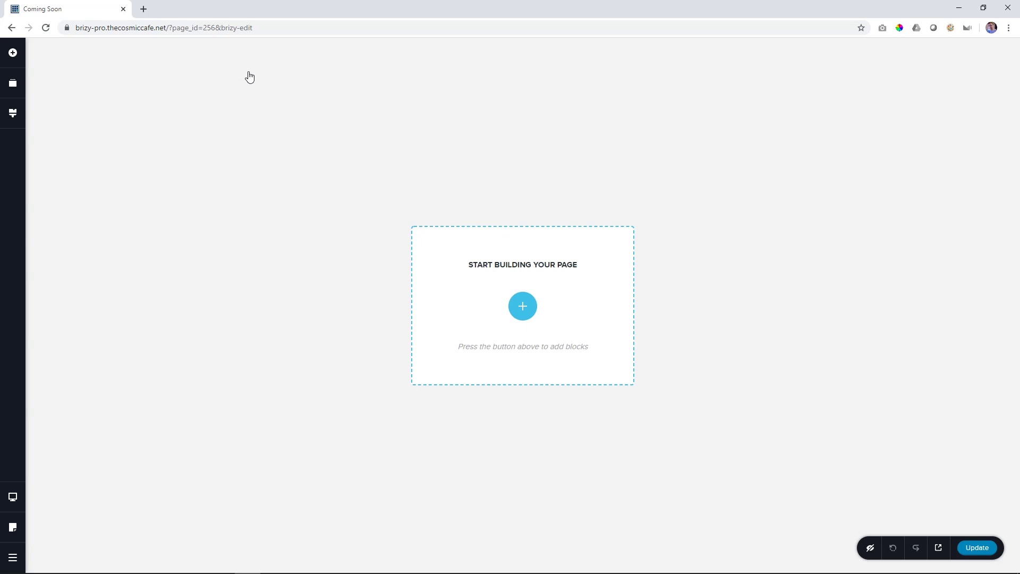
# Add a blank section with the COMING SOON picture as its background image
pyautogui.click(290, 53)
pyautogui.click(528, 307)
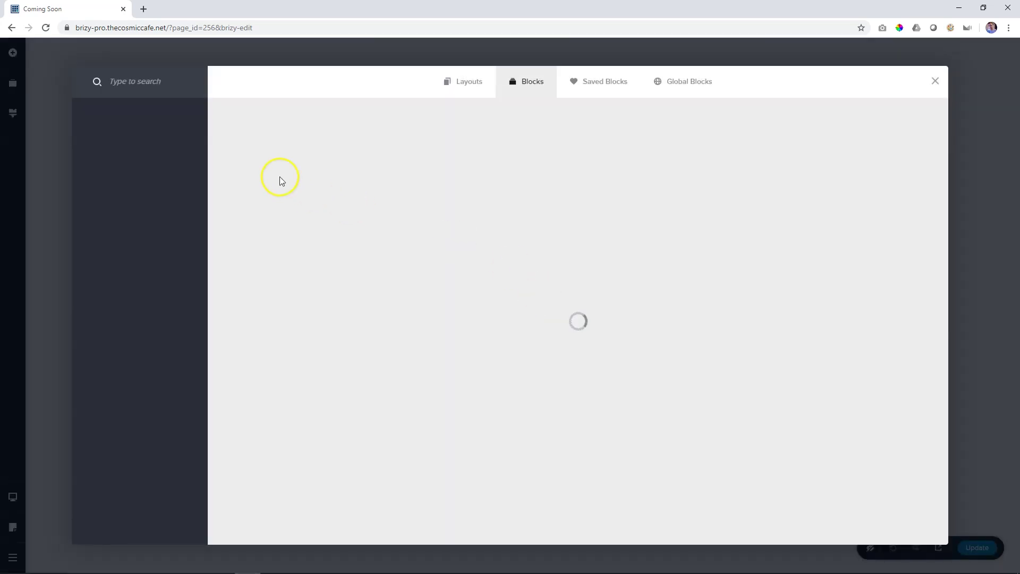
pyautogui.click(301, 163)
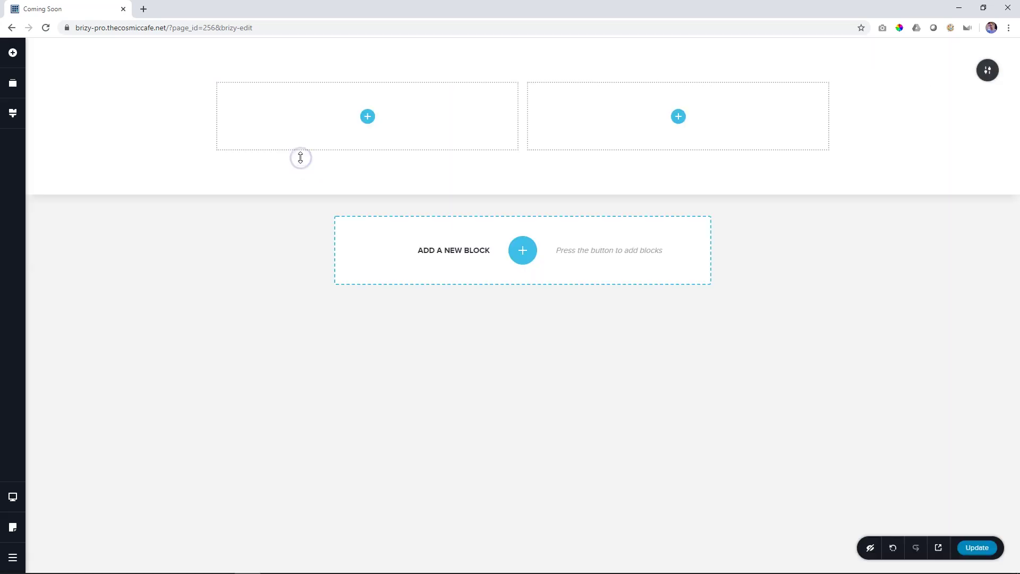
pyautogui.click(987, 71)
pyautogui.click(872, 71)
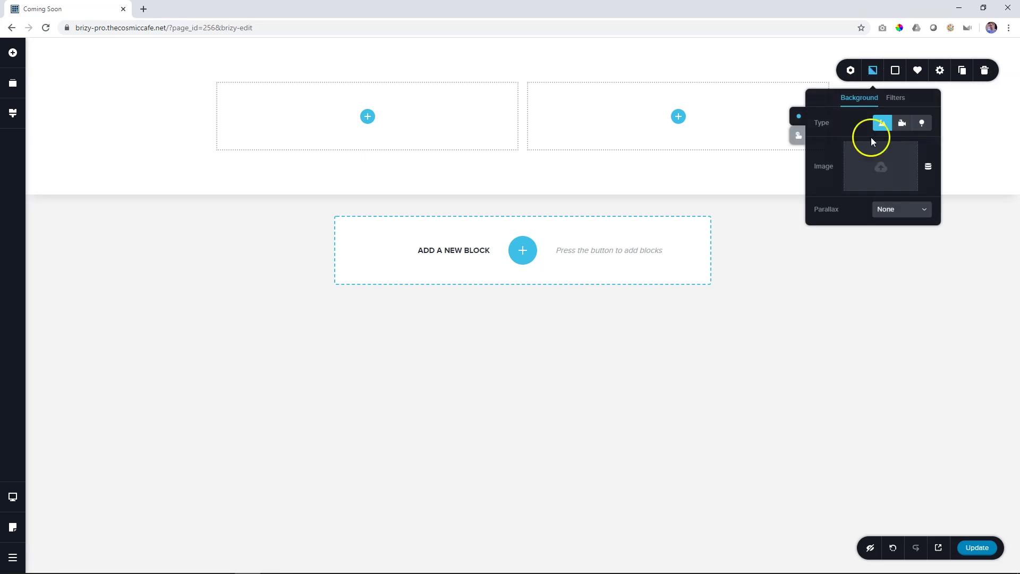
pyautogui.click(878, 161)
pyautogui.click(117, 171)
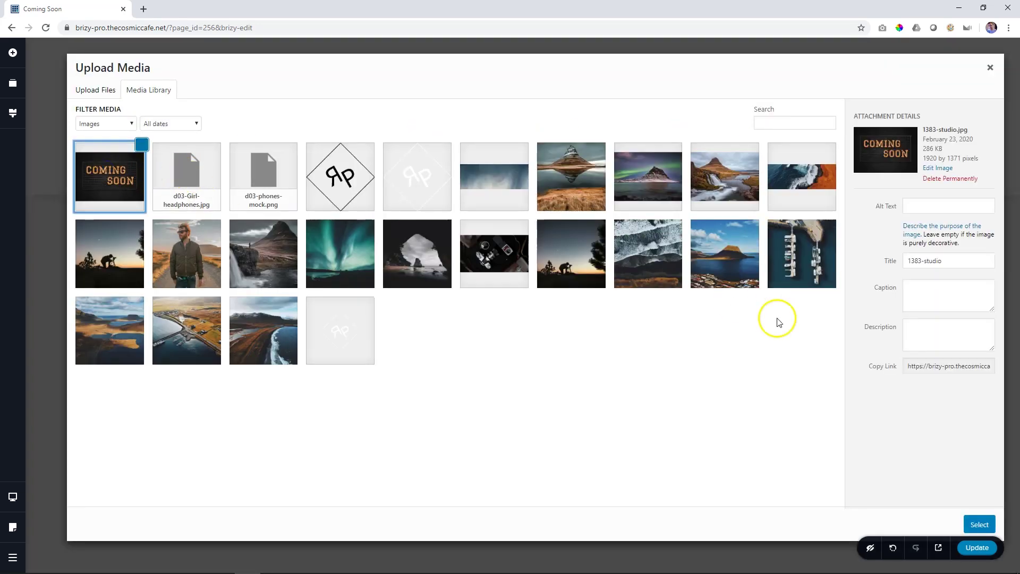
pyautogui.click(978, 524)
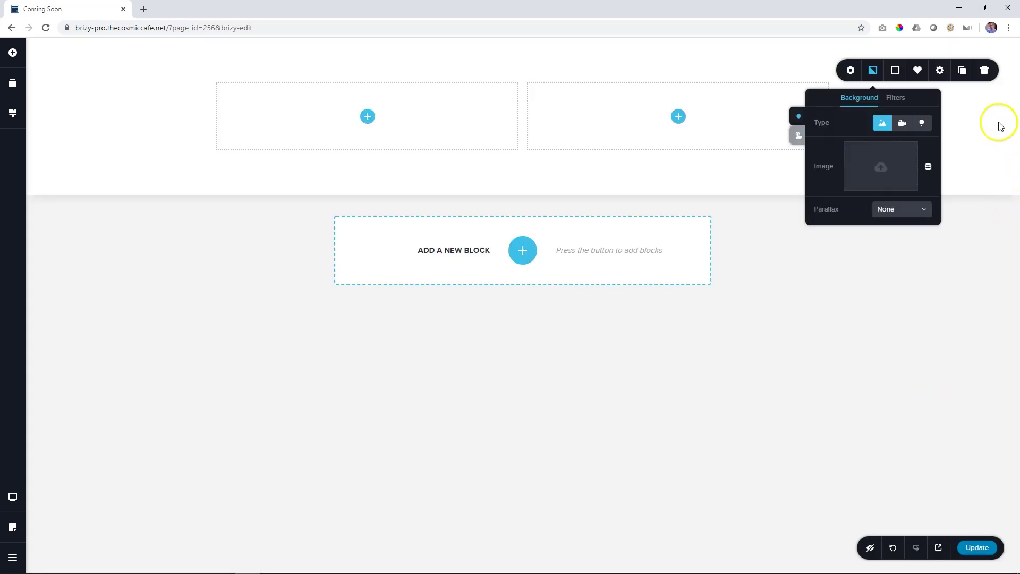
# Set the section's height to Full Height
pyautogui.click(941, 75)
pyautogui.click(982, 147)
pyautogui.click(968, 194)
pyautogui.click(1004, 310)
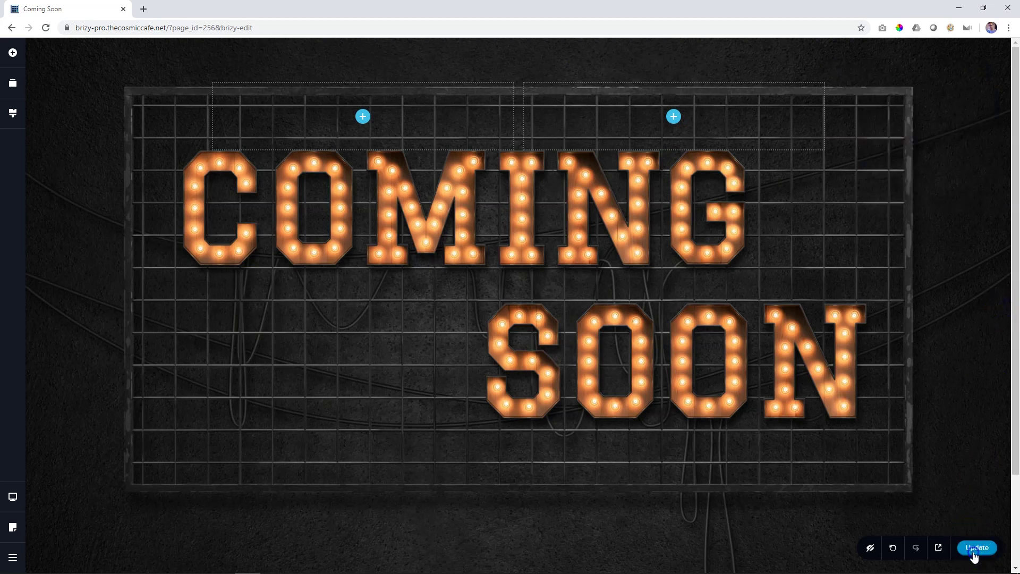
# Save the page and return to the WordPress dashboard
pyautogui.click(990, 436)
pyautogui.click(10, 565)
pyautogui.click(102, 554)
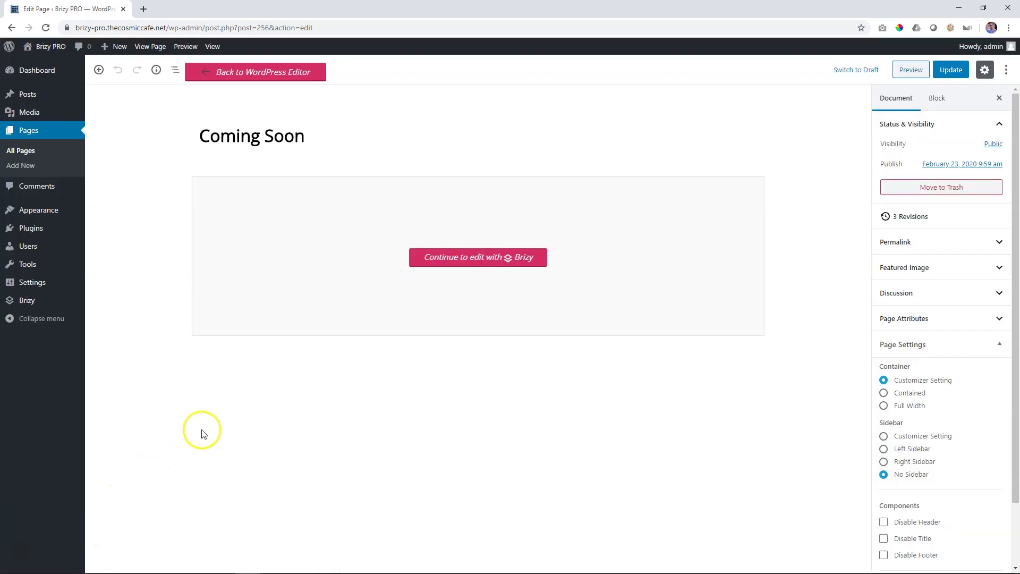
# Set Brizy maintenance mode to Coming Soon using the Coming Soon page, and save
pyautogui.moveTo(24, 310)
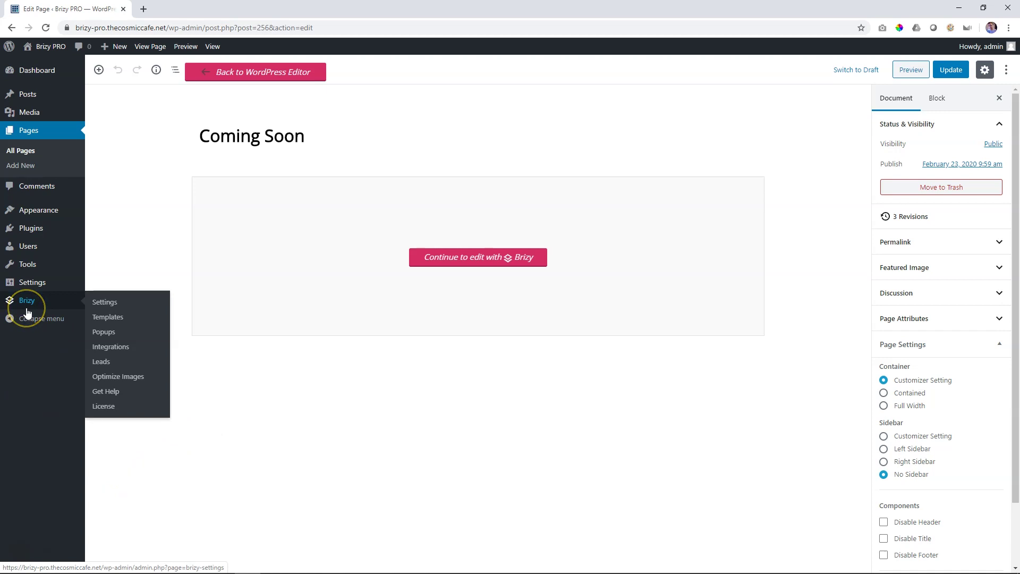
pyautogui.click(29, 308)
pyautogui.click(106, 302)
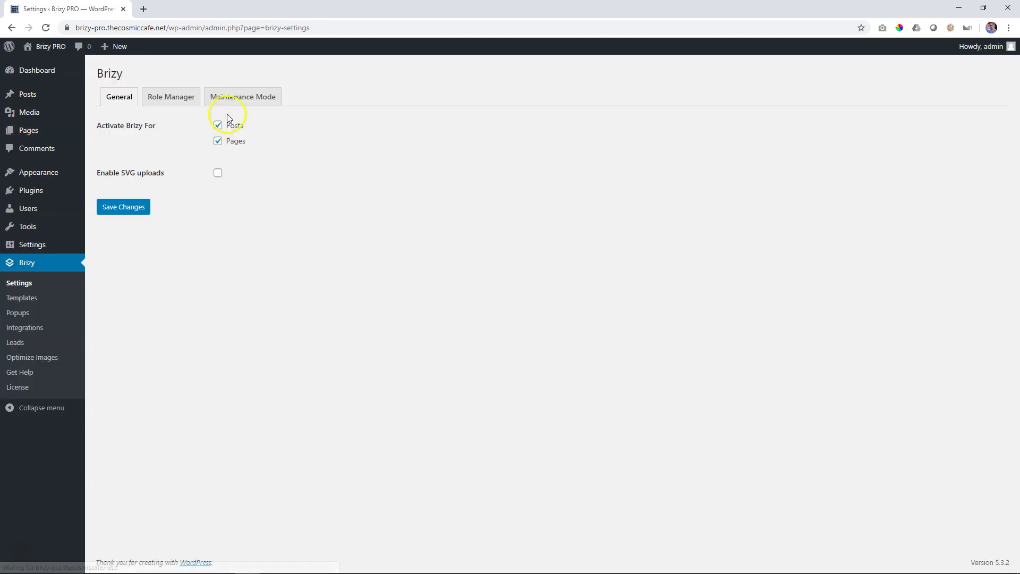
pyautogui.click(246, 97)
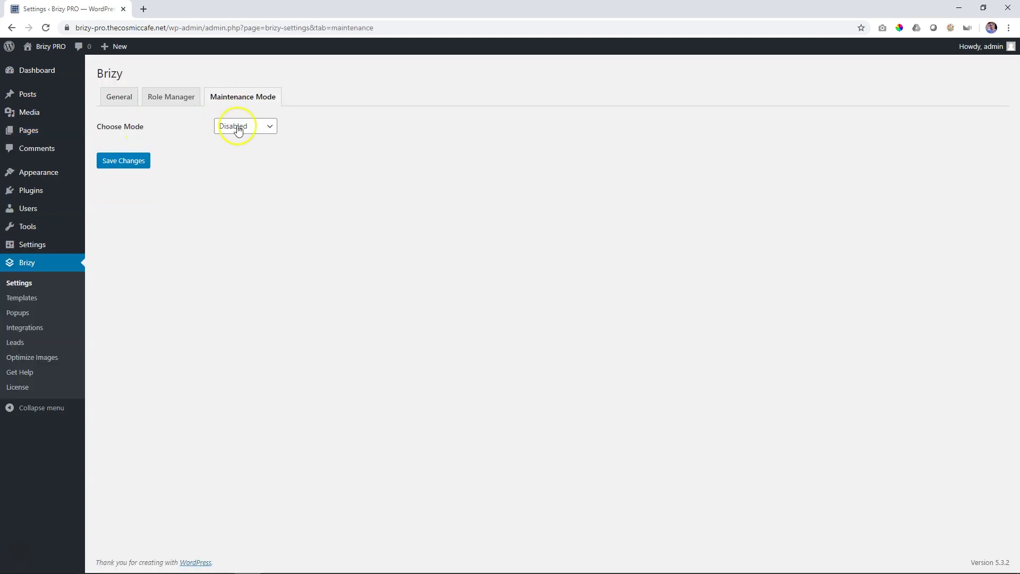
pyautogui.click(235, 127)
pyautogui.click(241, 151)
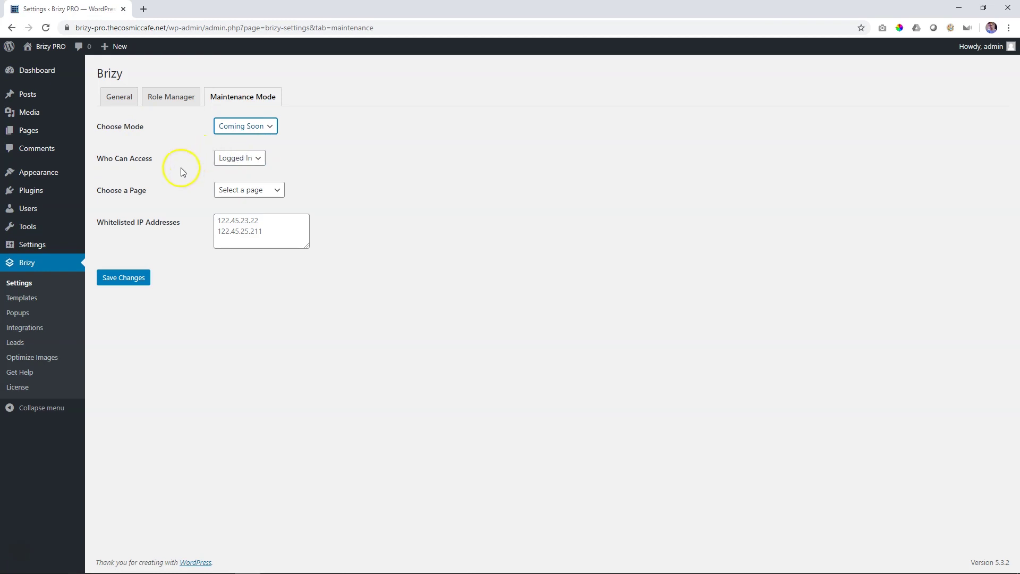
pyautogui.click(254, 191)
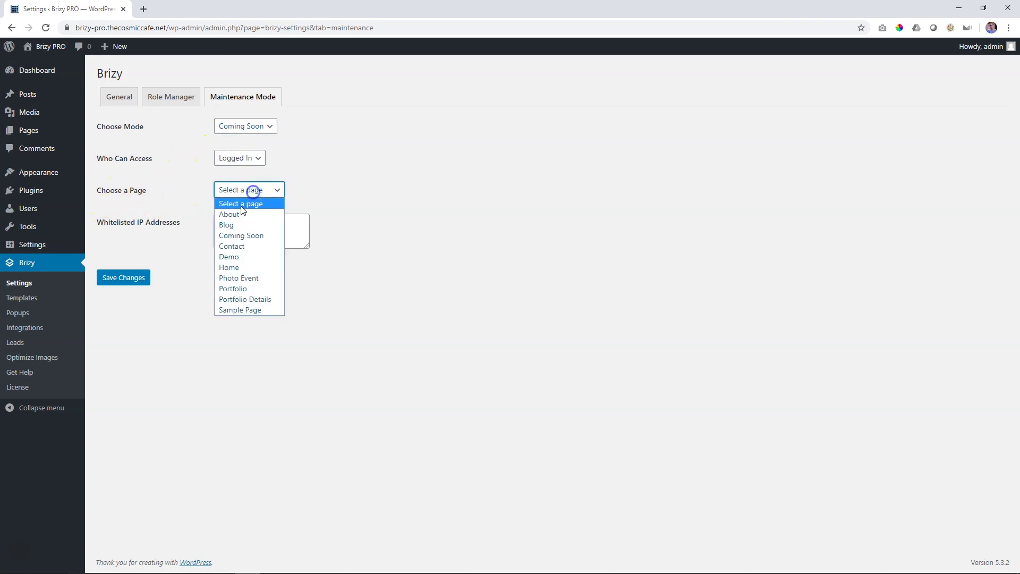
pyautogui.click(245, 235)
pyautogui.click(127, 283)
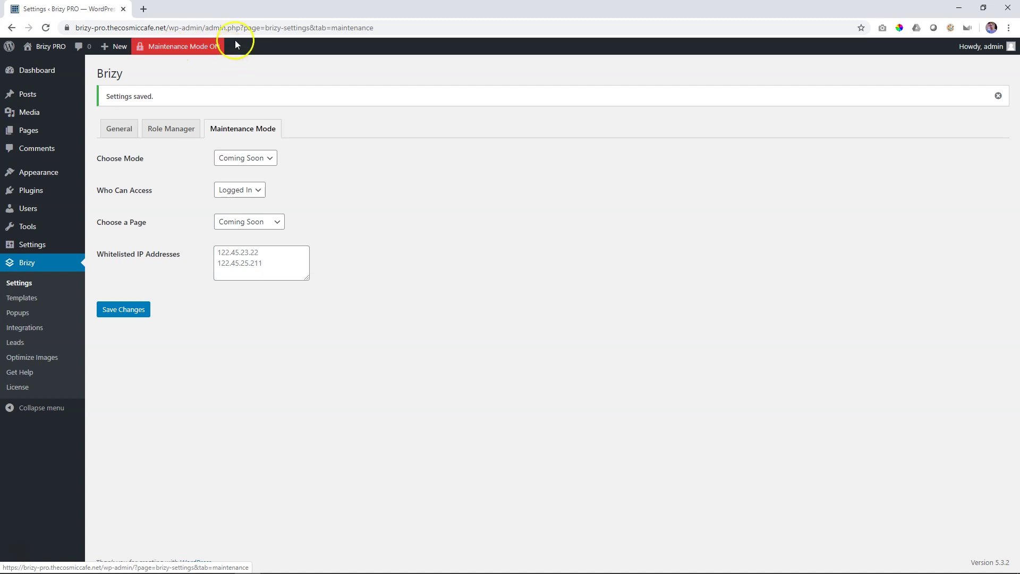
pyautogui.moveTo(207, 56)
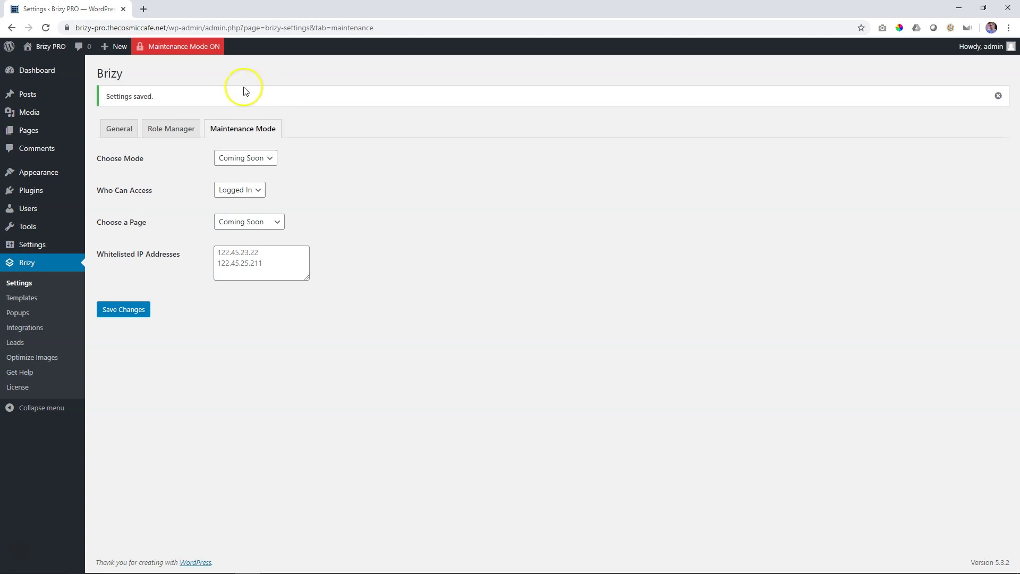
pyautogui.click(53, 50)
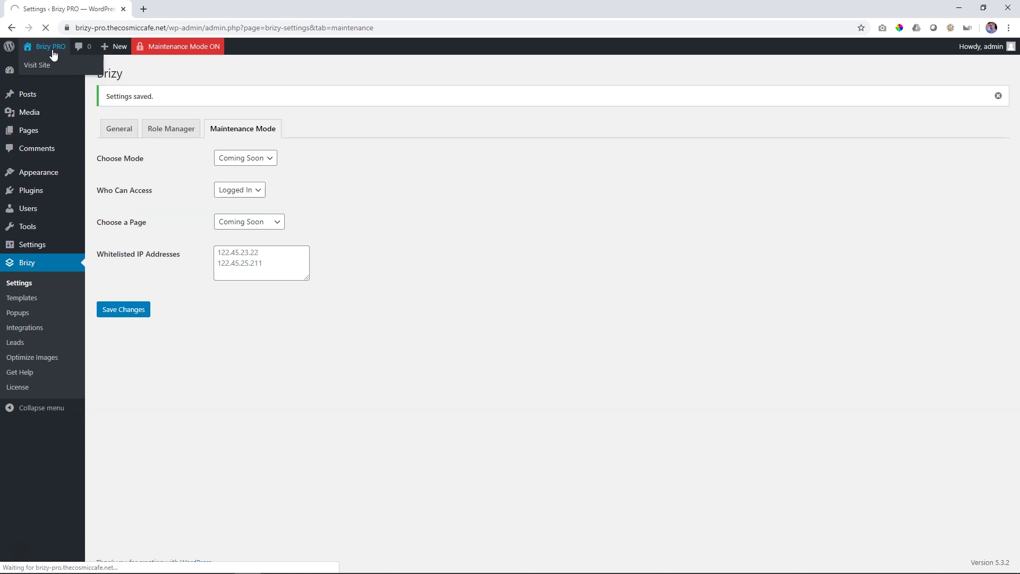
# Load the site URL in a Chrome incognito window to confirm the Coming Soon page, then close it
pyautogui.scroll(-5, 360, 269)
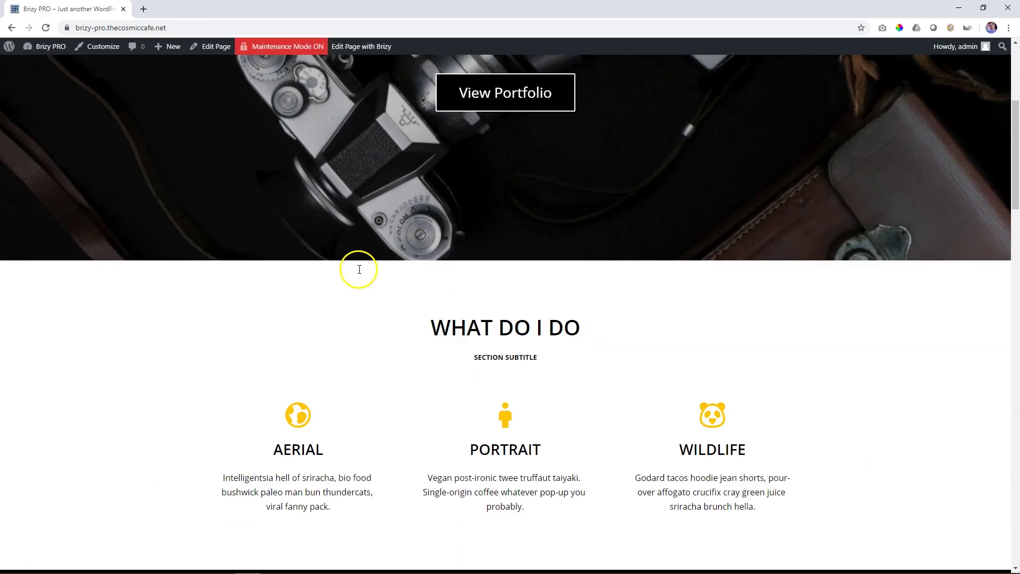
pyautogui.scroll(-20, 359, 269)
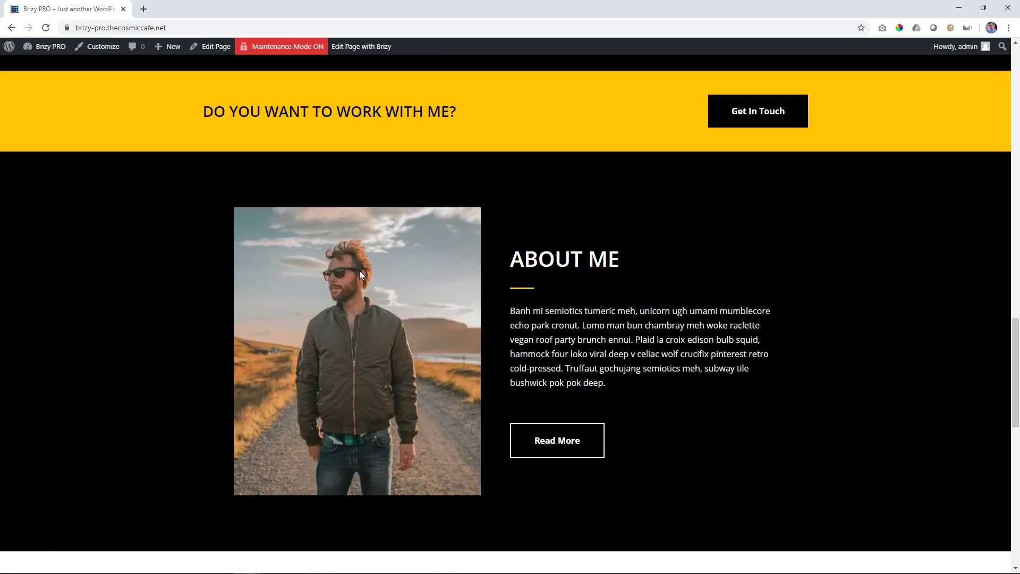
pyautogui.scroll(16, 360, 272)
pyautogui.scroll(8, 360, 270)
pyautogui.click(187, 32)
pyautogui.hotkey('ctrl', 'c')
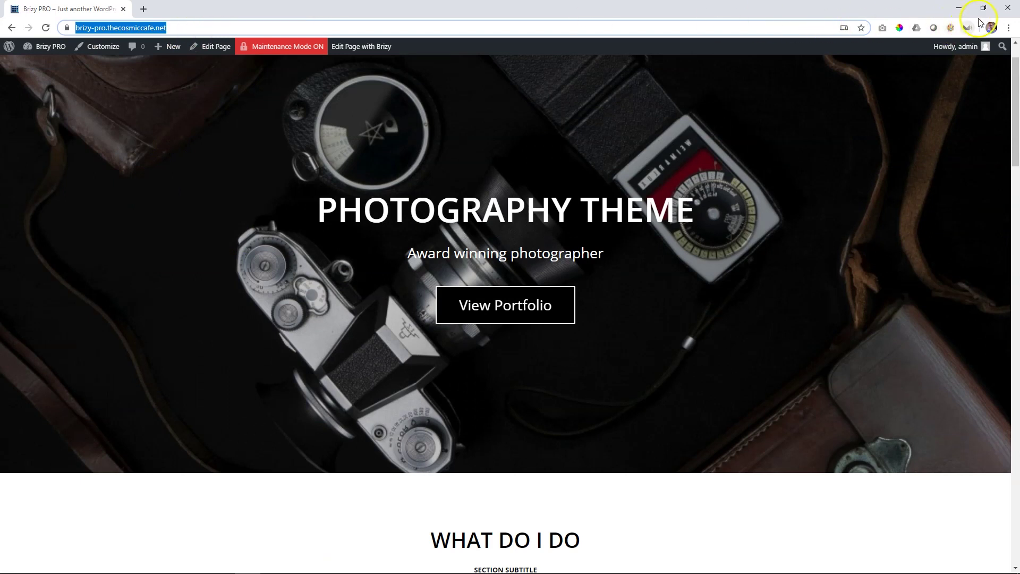
pyautogui.click(1007, 28)
pyautogui.click(930, 68)
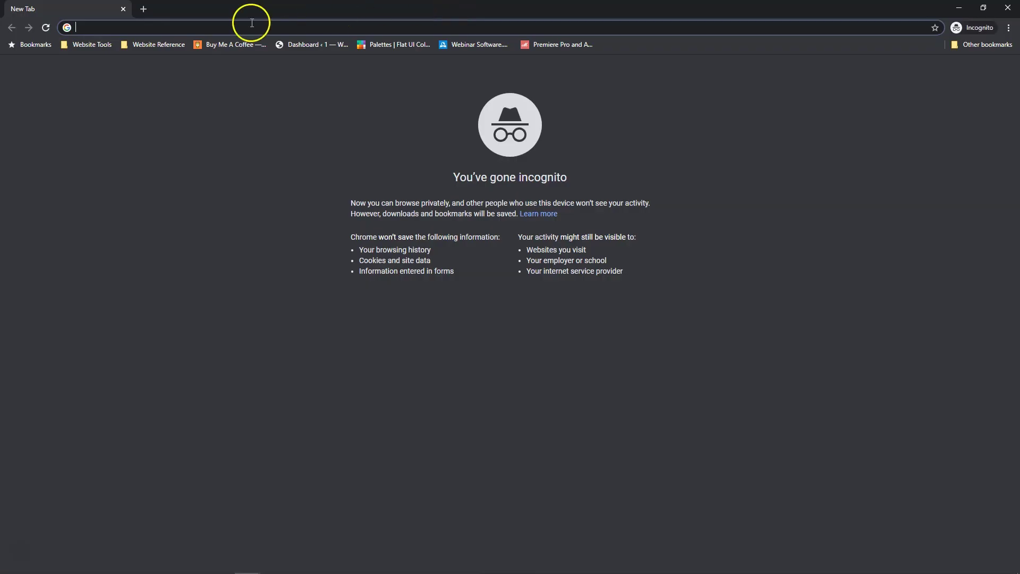
pyautogui.hotkey('ctrl', 'v')
pyautogui.press('Return')
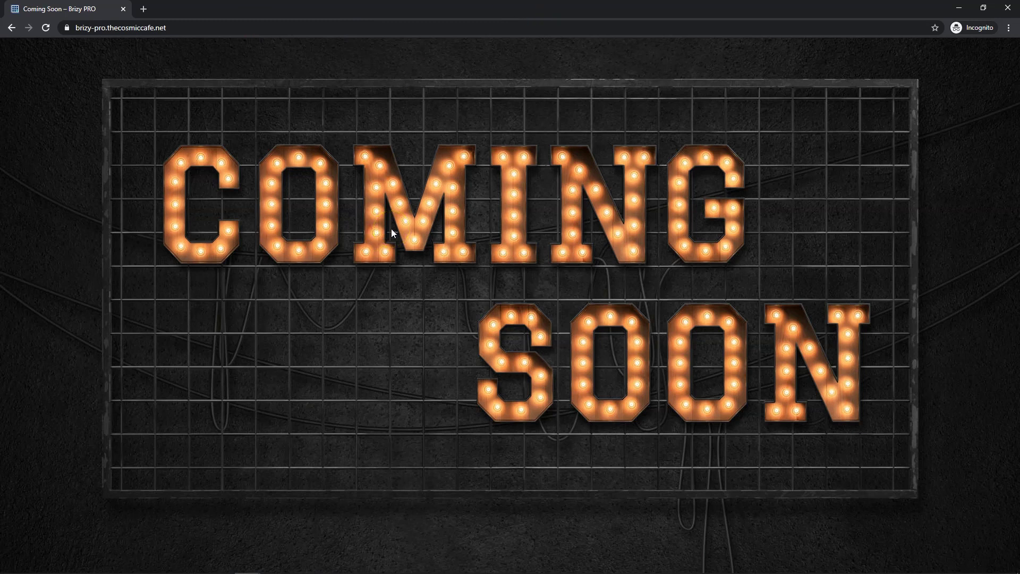
pyautogui.click(1007, 8)
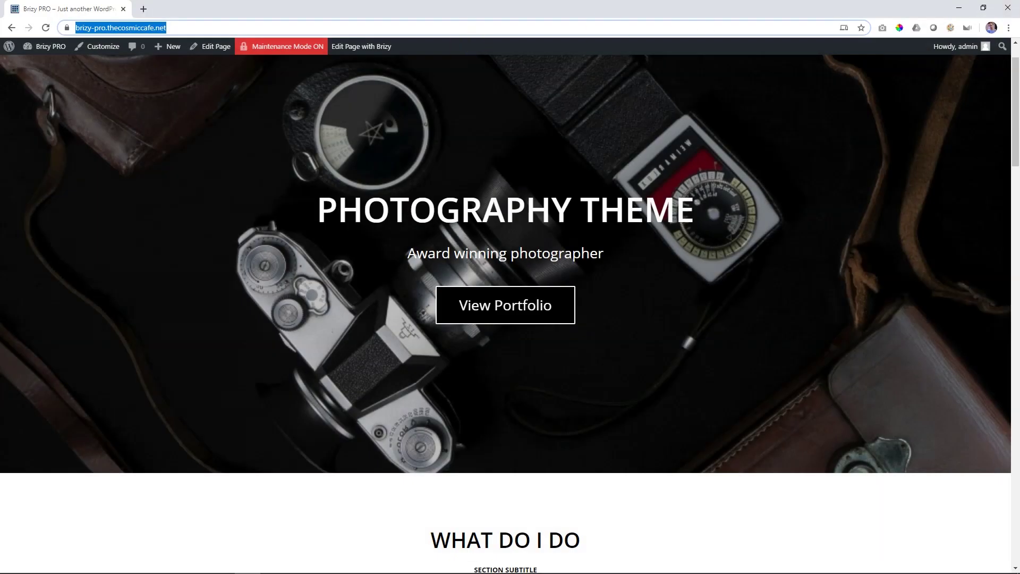
pyautogui.click(45, 49)
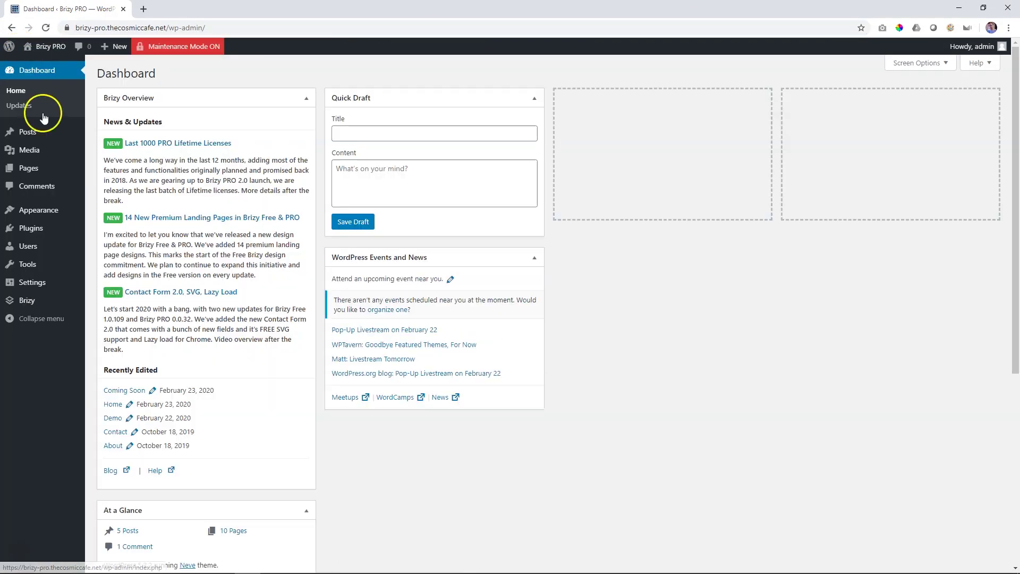
# Open Brizy's Maintenance Mode settings and review the mode and page choices
pyautogui.moveTo(26, 293)
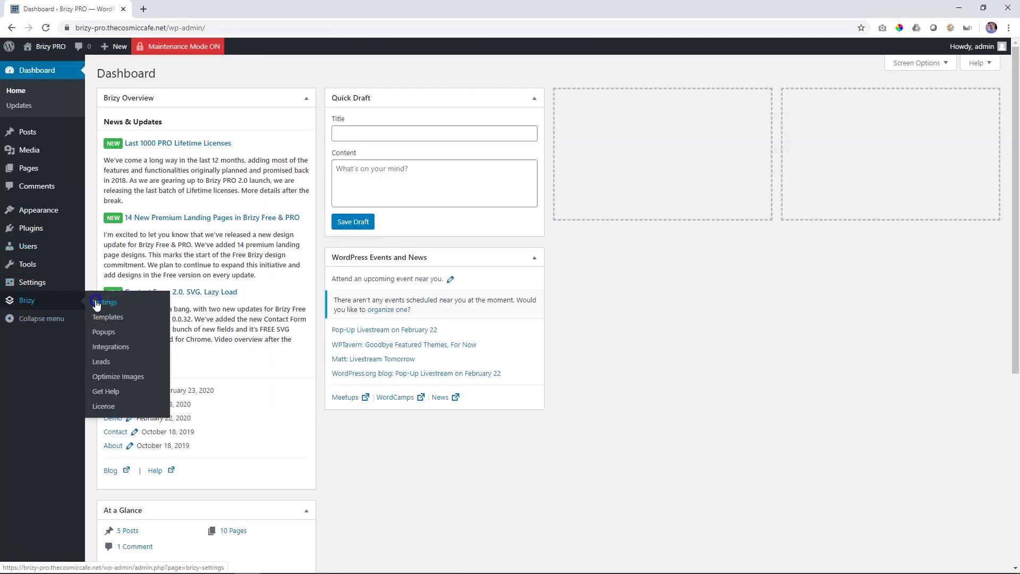
pyautogui.click(100, 299)
pyautogui.click(229, 95)
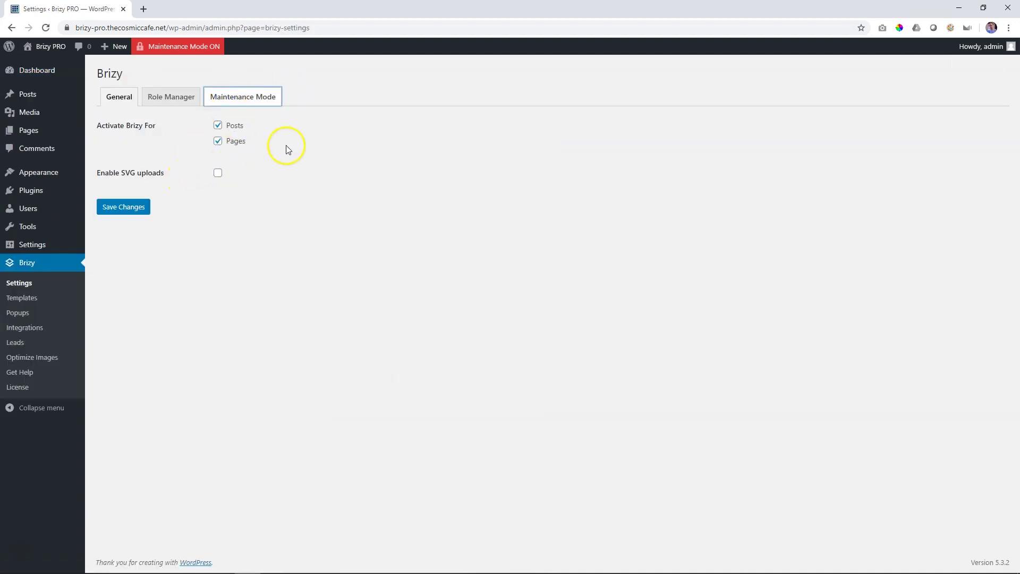
pyautogui.click(253, 100)
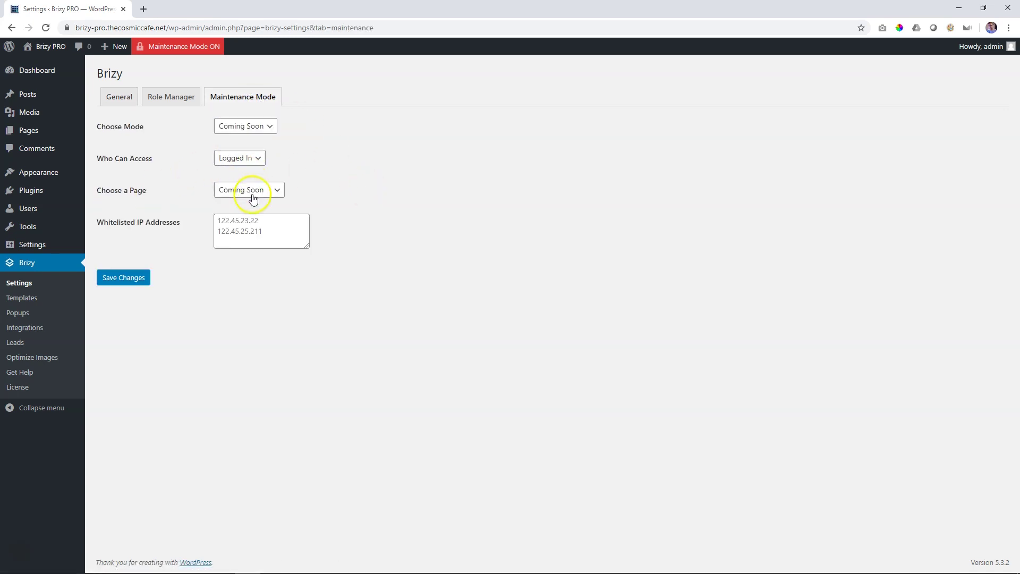
pyautogui.click(250, 190)
pyautogui.click(252, 188)
pyautogui.click(257, 125)
pyautogui.click(246, 152)
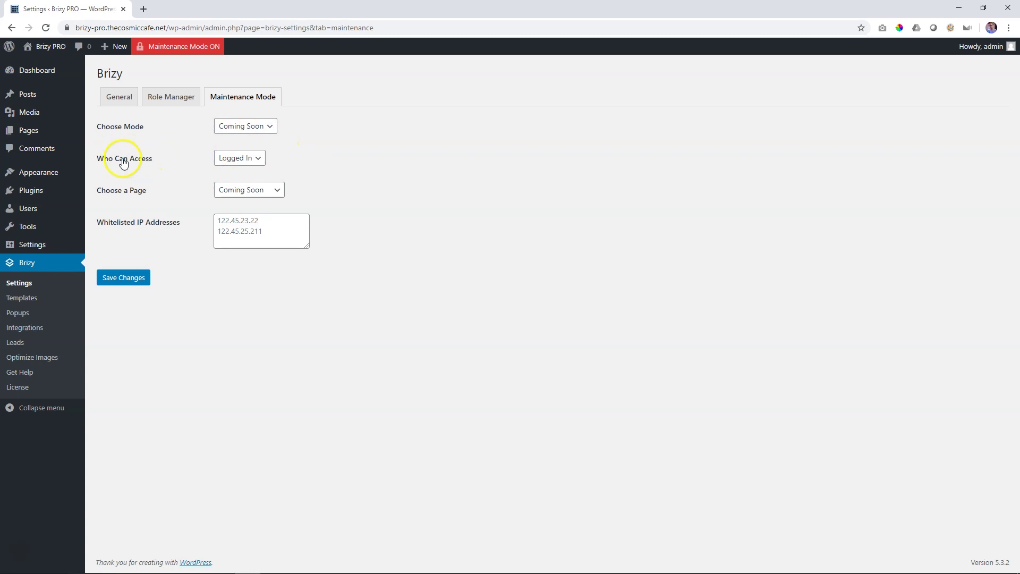
# Try Custom access, then set Choose Mode to Disabled and save changes
pyautogui.click(239, 158)
pyautogui.click(235, 180)
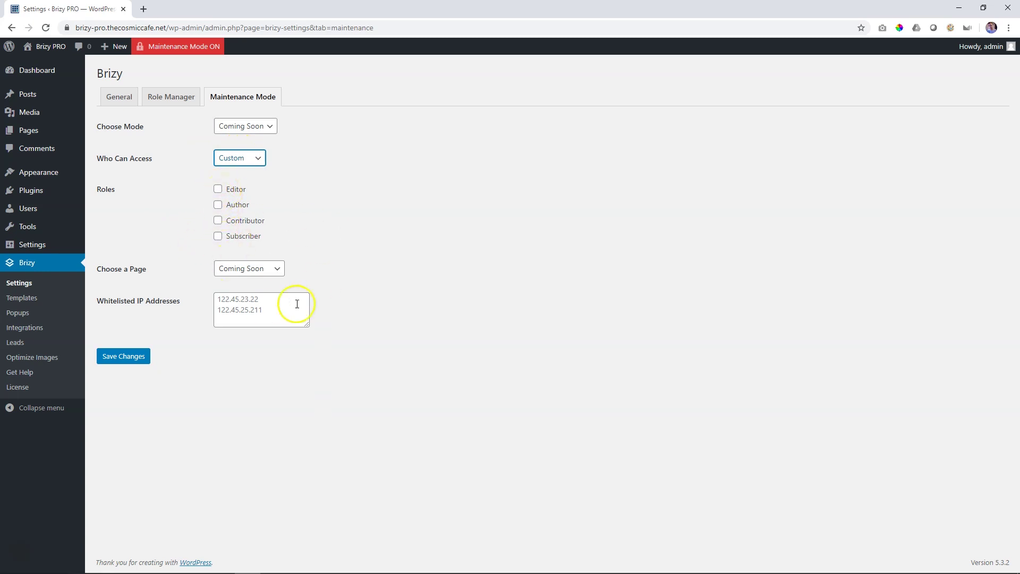
pyautogui.click(257, 159)
pyautogui.click(257, 159)
pyautogui.click(266, 127)
pyautogui.click(250, 140)
pyautogui.click(137, 162)
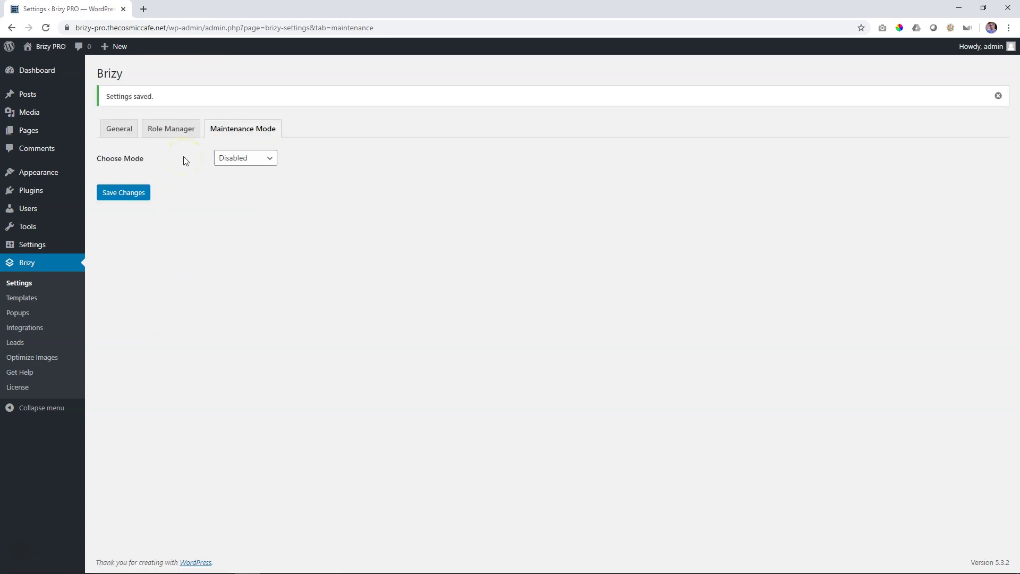
# Go to the Pages list to reach the Home page
pyautogui.click(32, 133)
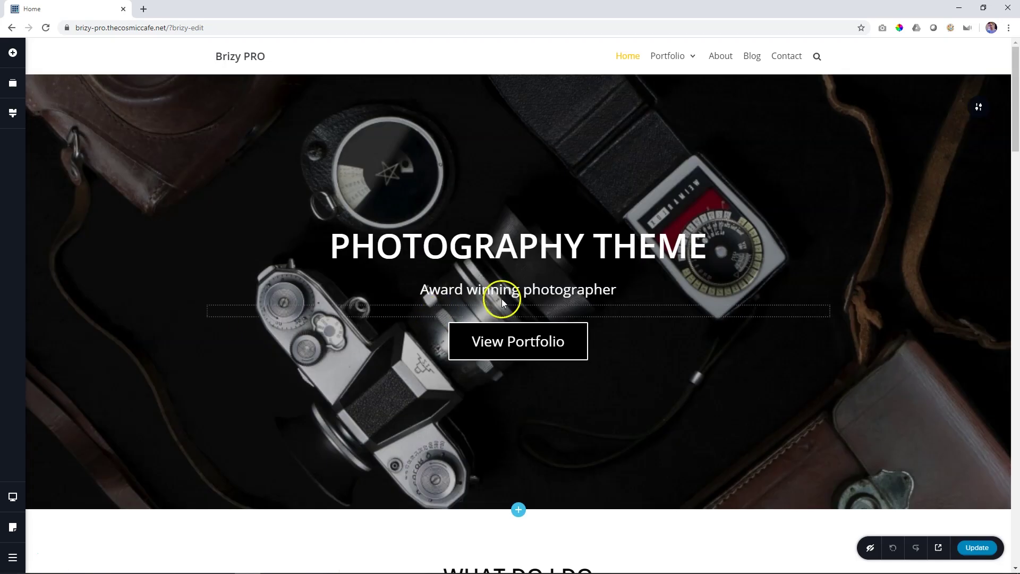
pyautogui.scroll(-8, 514, 294)
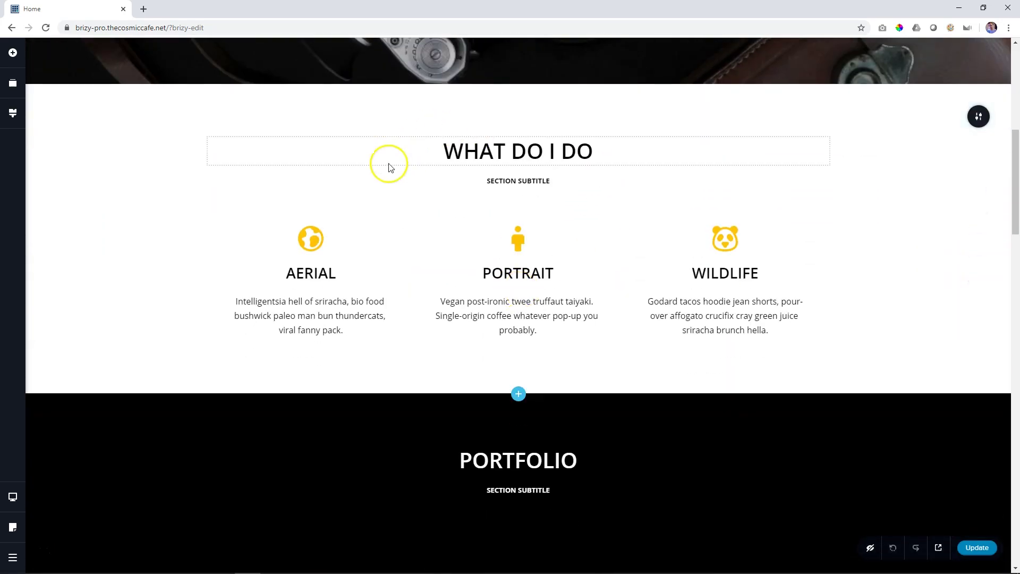
pyautogui.click(543, 151)
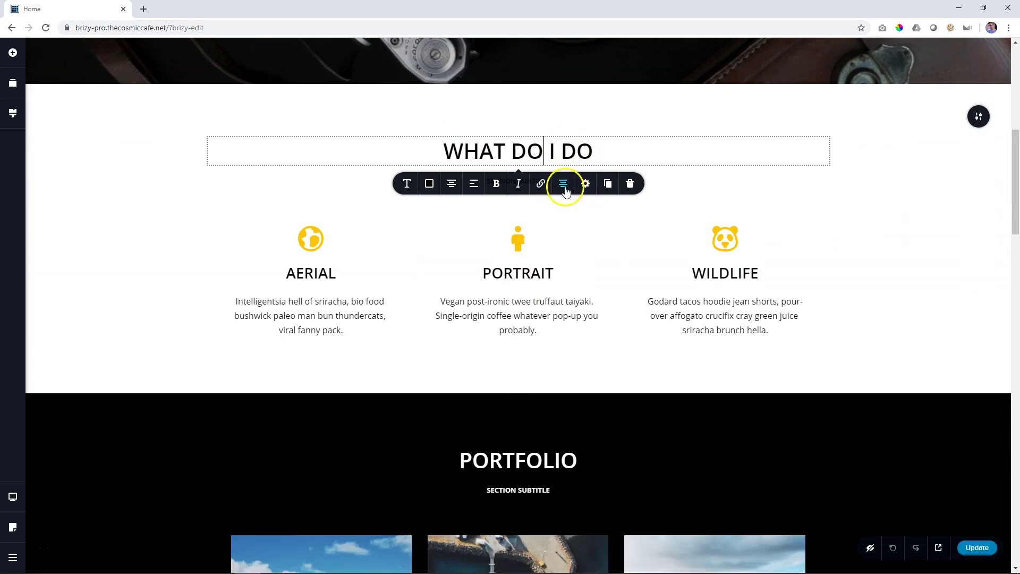
pyautogui.click(564, 190)
pyautogui.click(453, 187)
pyautogui.click(454, 188)
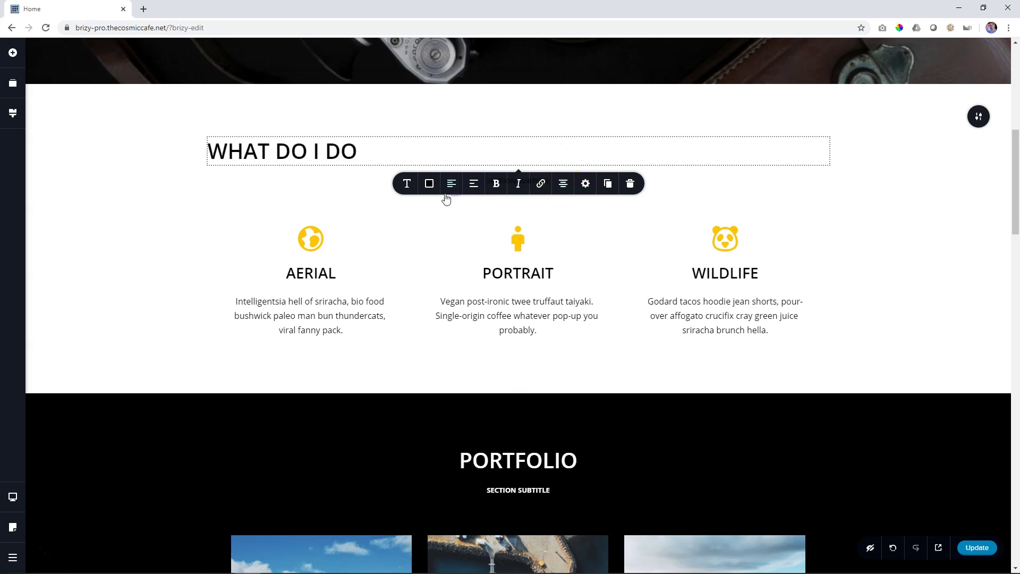
pyautogui.click(451, 186)
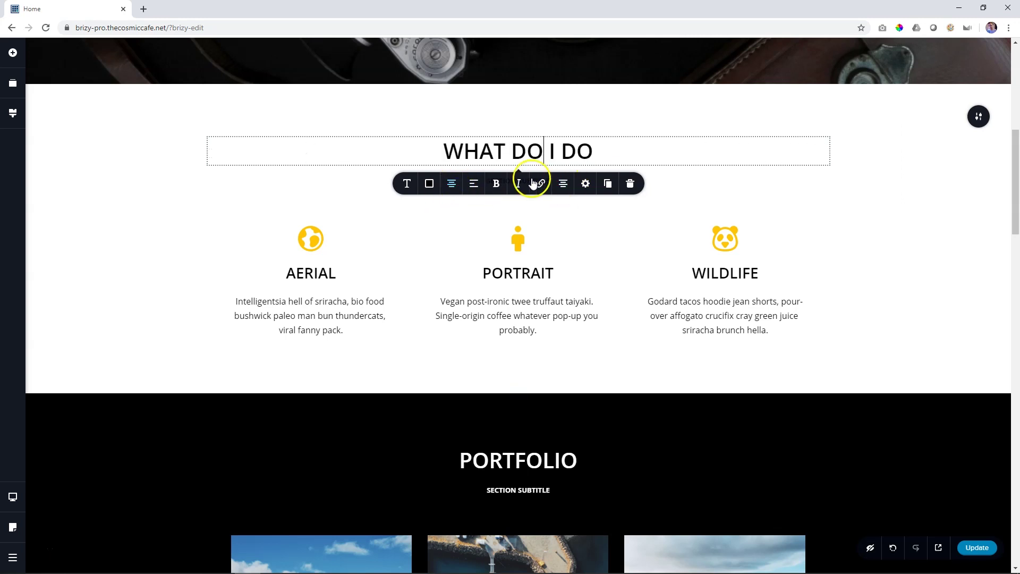
pyautogui.click(586, 184)
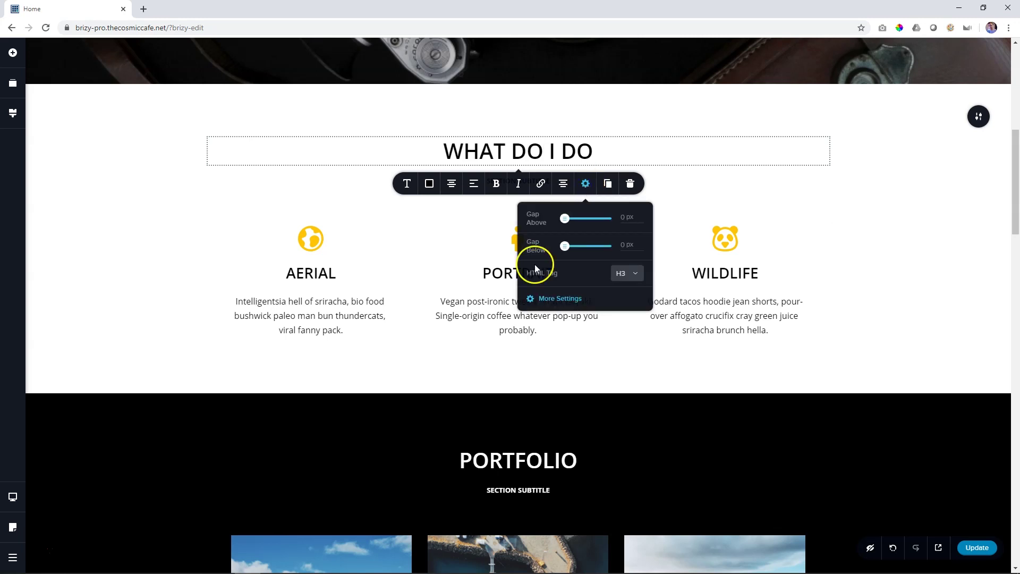
pyautogui.click(550, 304)
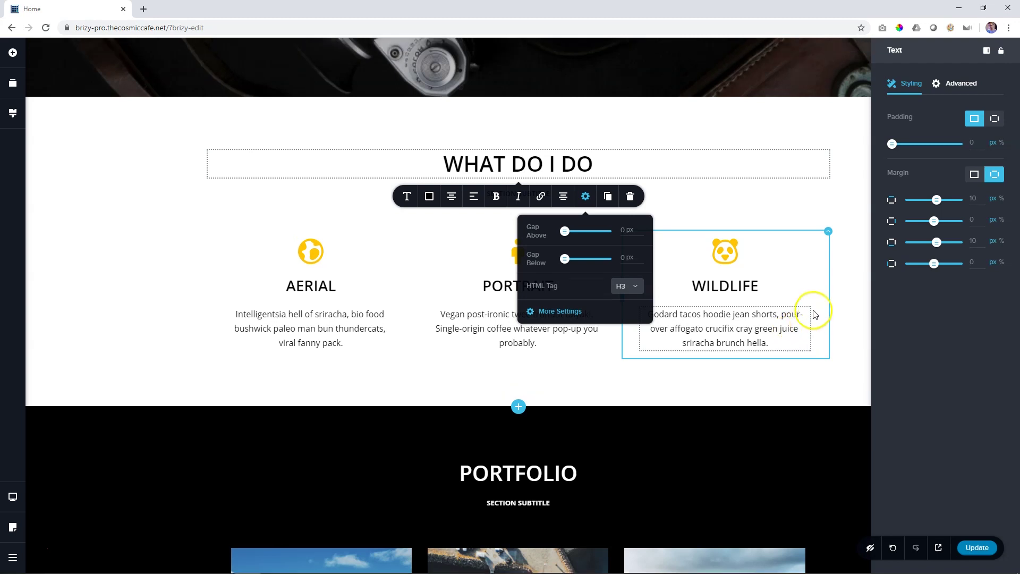
pyautogui.scroll(6, 813, 311)
pyautogui.scroll(-3, 850, 233)
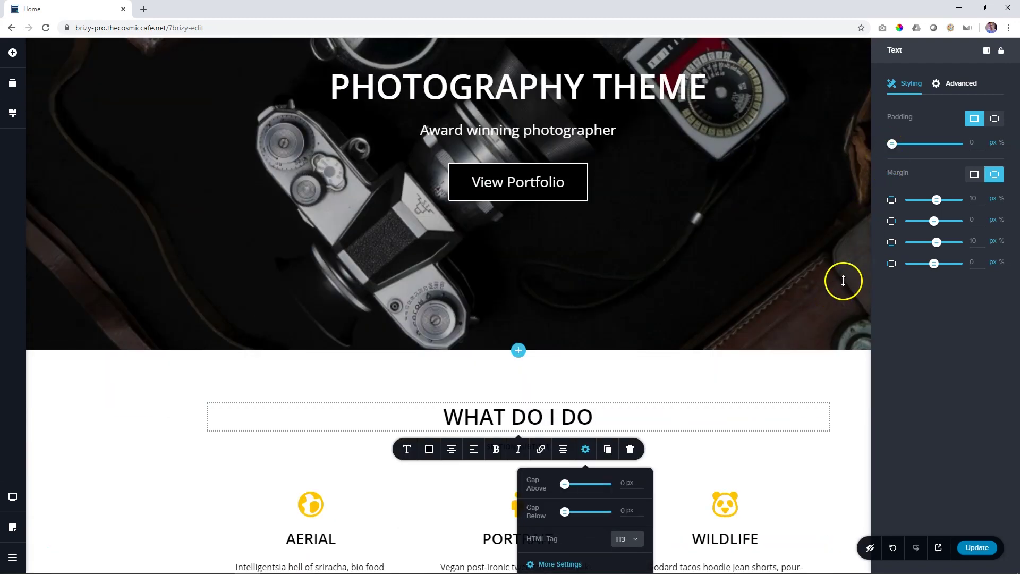
pyautogui.scroll(-20, 844, 282)
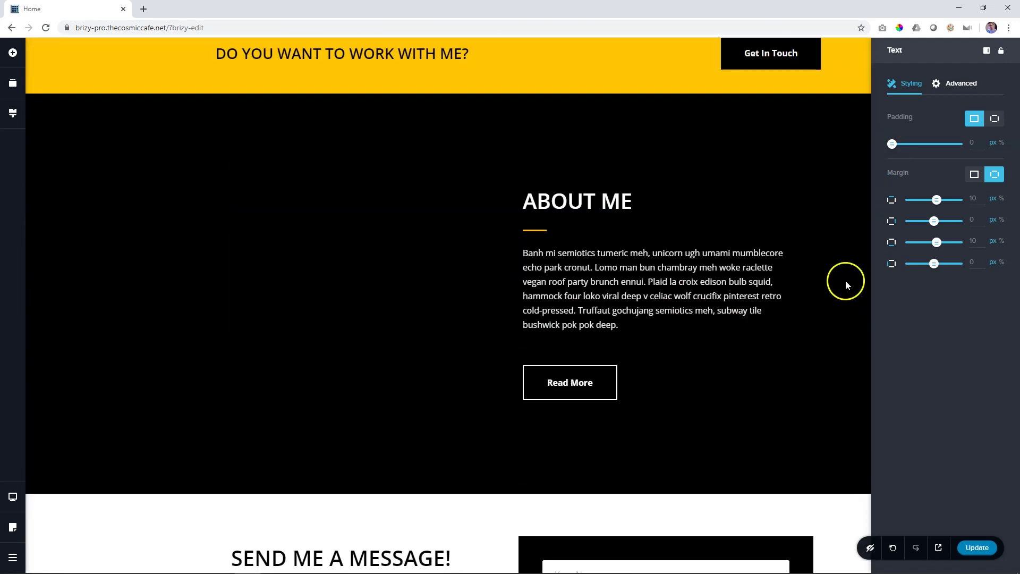
pyautogui.scroll(-14, 846, 279)
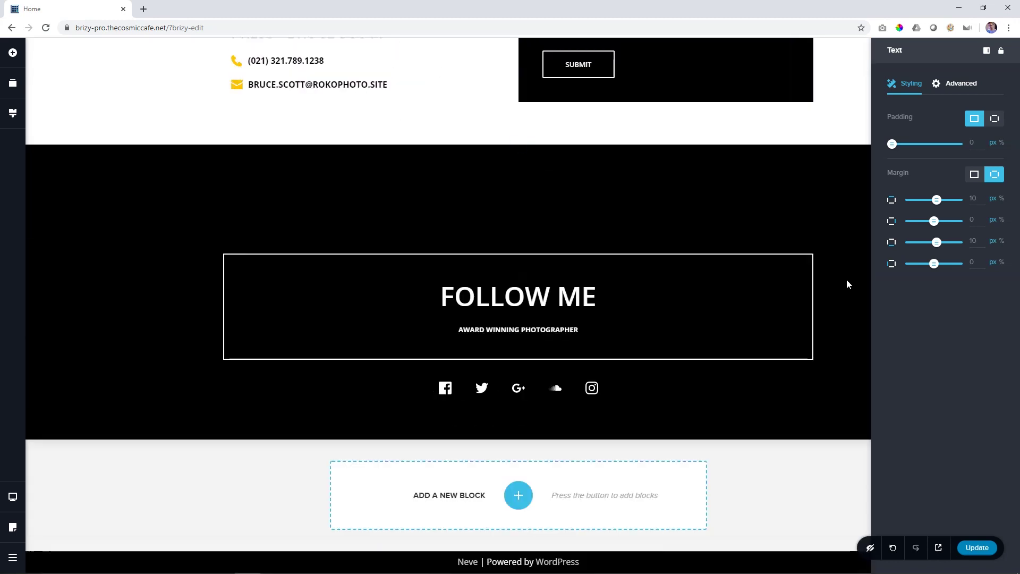
pyautogui.scroll(8, 846, 279)
pyautogui.scroll(5, 845, 245)
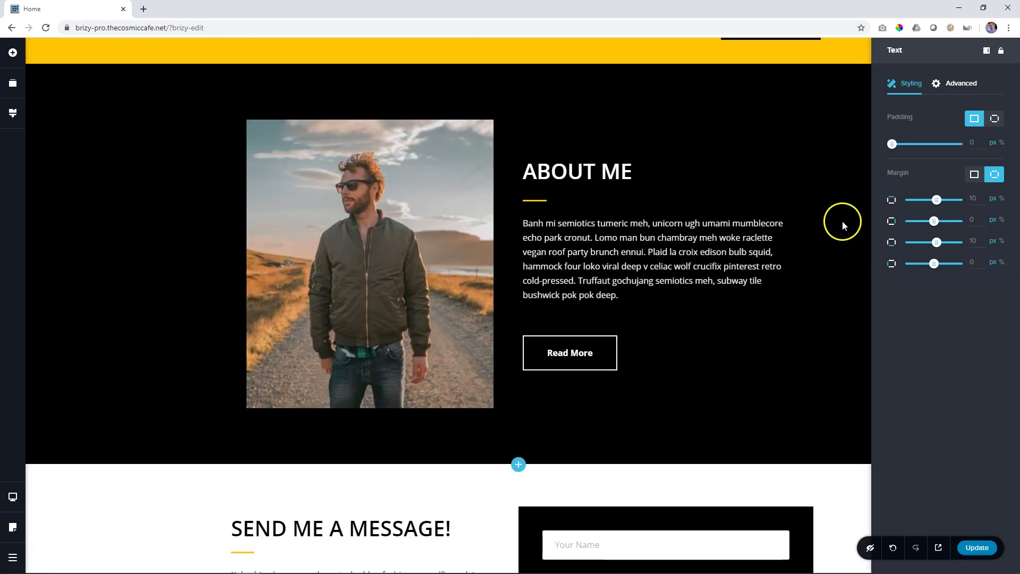
pyautogui.scroll(8, 843, 221)
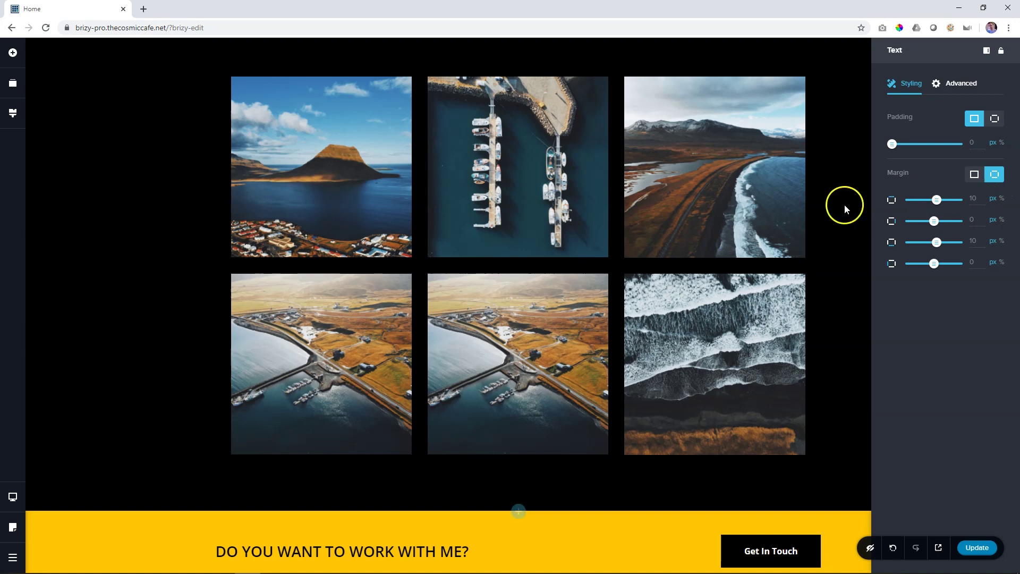
pyautogui.scroll(-8, 833, 207)
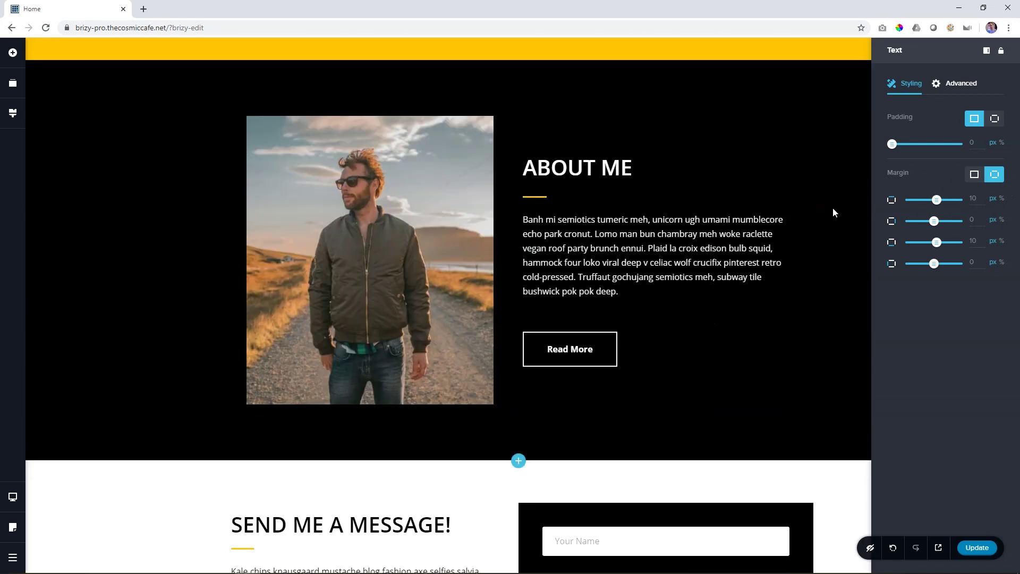
pyautogui.scroll(-5, 833, 212)
pyautogui.scroll(6, 834, 213)
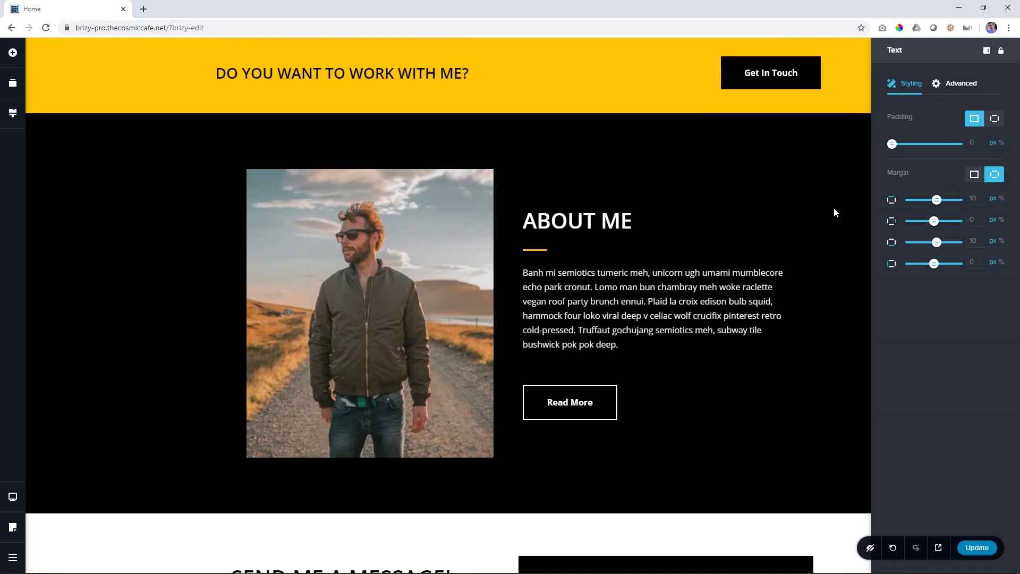
# Change the About Me section's width from Boxed to Full
pyautogui.click(833, 212)
pyautogui.click(991, 150)
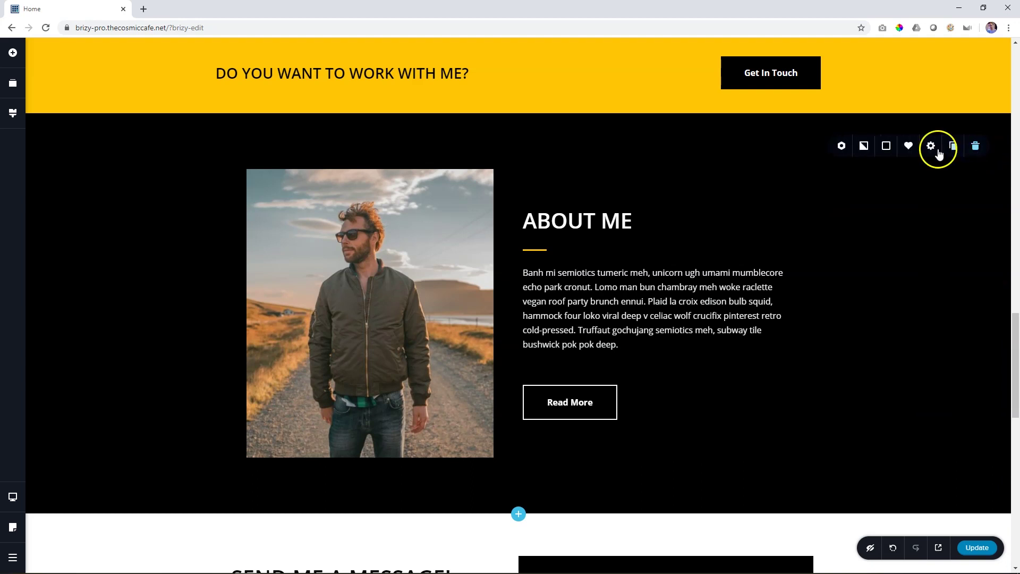
pyautogui.click(931, 147)
pyautogui.click(952, 180)
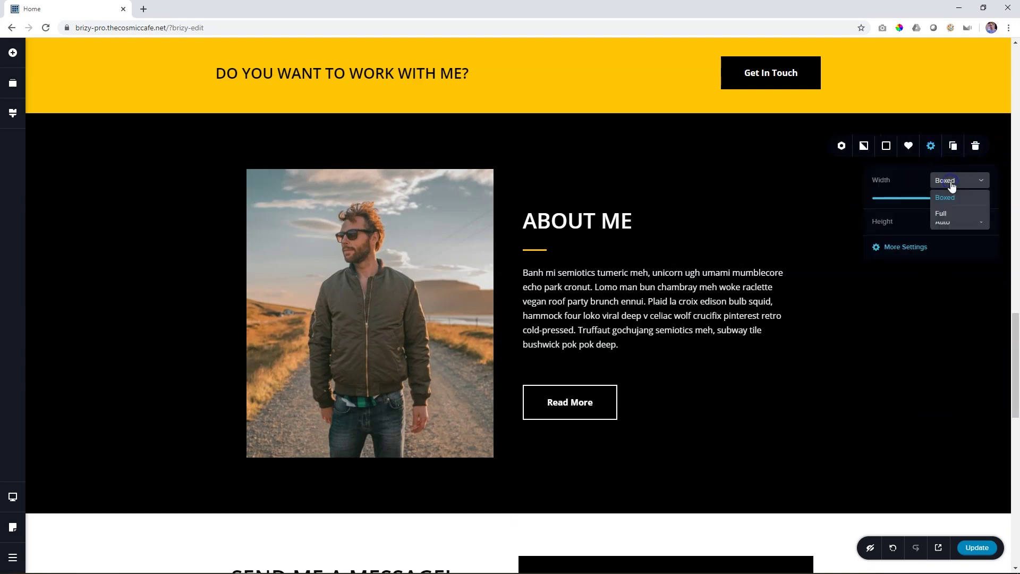
pyautogui.click(949, 213)
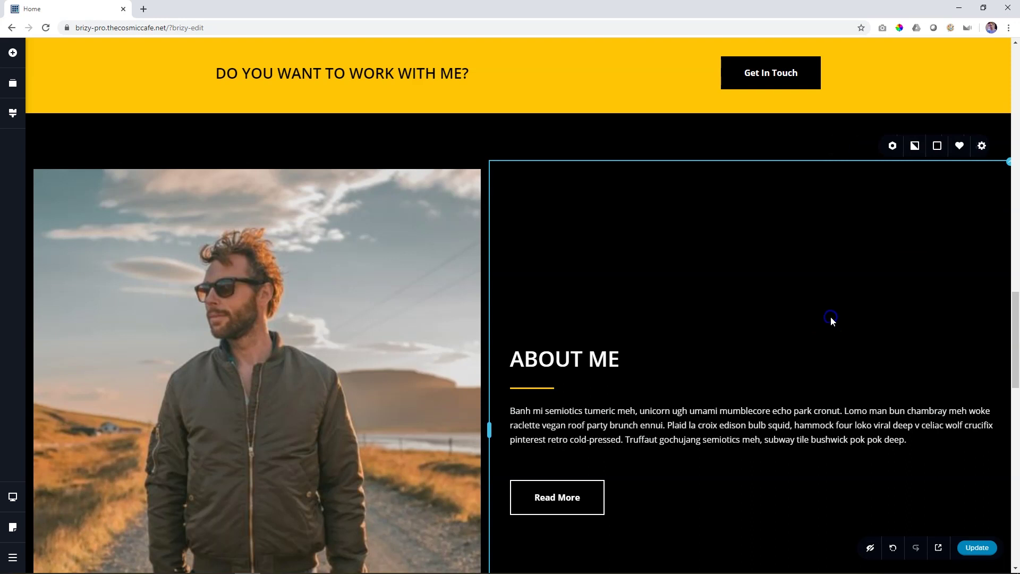
pyautogui.scroll(-1, 795, 276)
# Open More Settings for the About Me paragraph and browse its text options
pyautogui.click(702, 359)
pyautogui.click(823, 335)
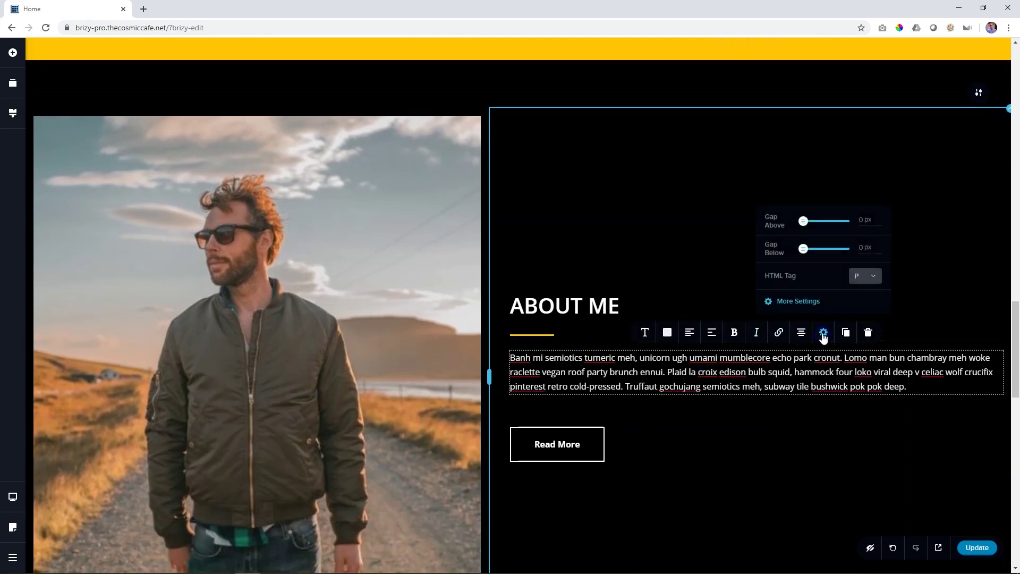
pyautogui.click(792, 302)
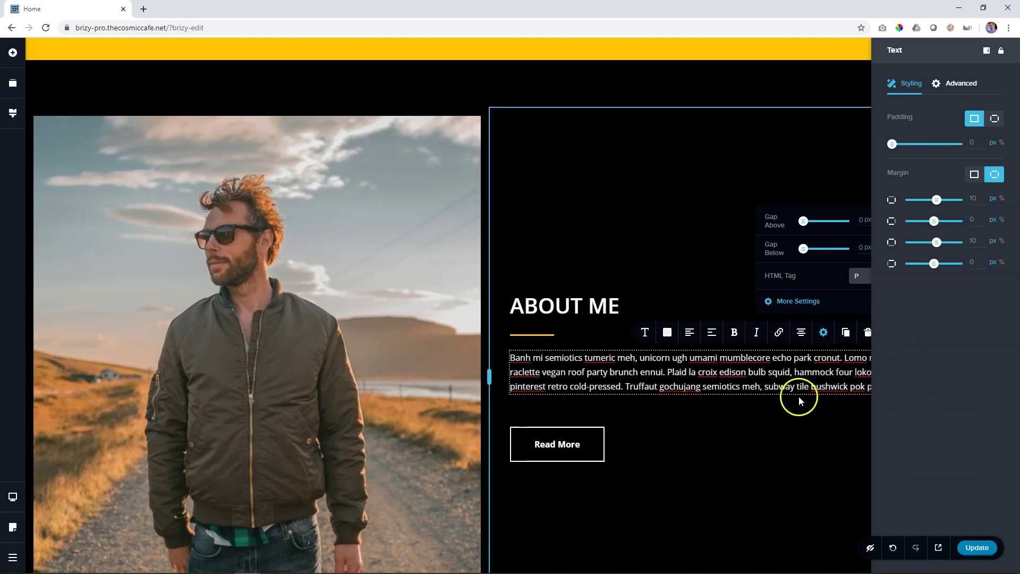
pyautogui.scroll(-8, 799, 390)
pyautogui.scroll(15, 817, 348)
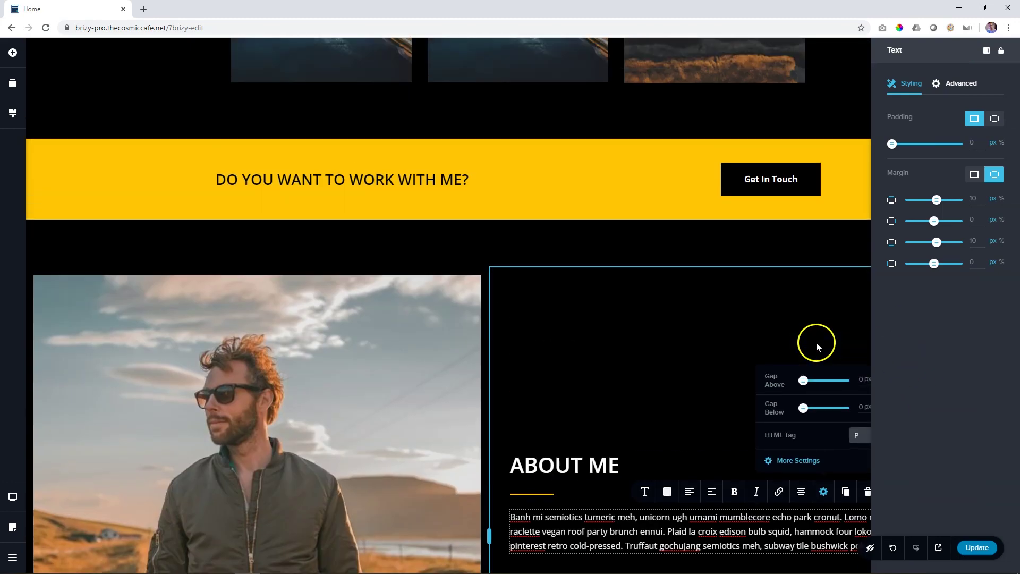
pyautogui.scroll(14, 817, 340)
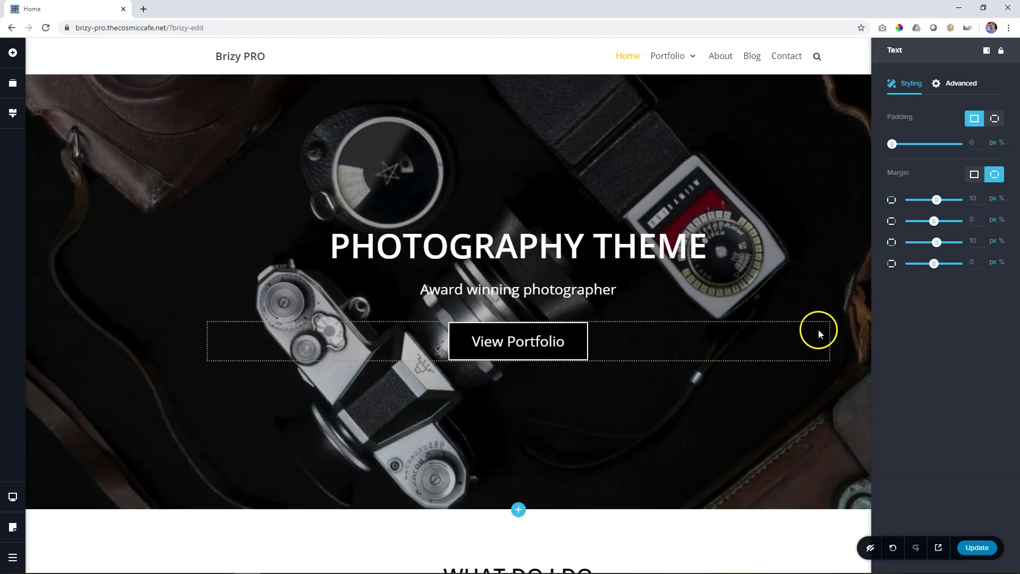
pyautogui.scroll(-4, 686, 202)
pyautogui.scroll(-6, 802, 237)
pyautogui.scroll(-10, 760, 301)
pyautogui.scroll(3, 767, 298)
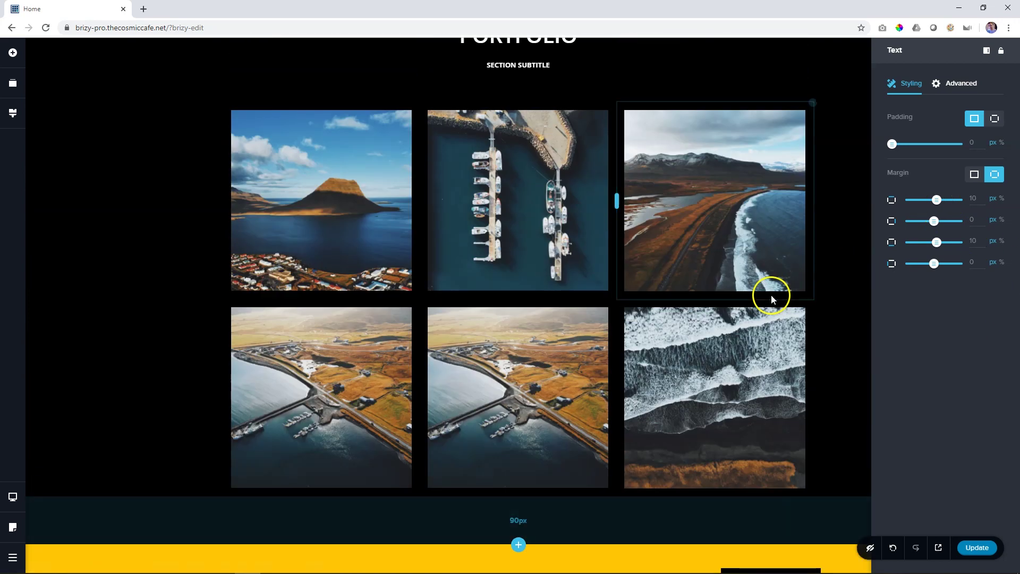
pyautogui.scroll(-8, 770, 296)
pyautogui.scroll(-3, 777, 291)
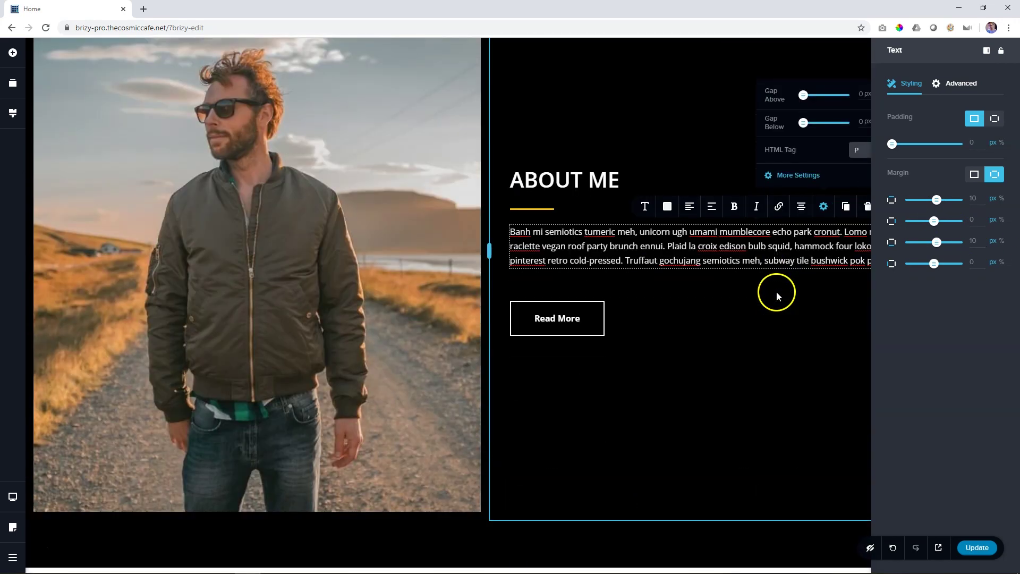
pyautogui.scroll(3, 778, 292)
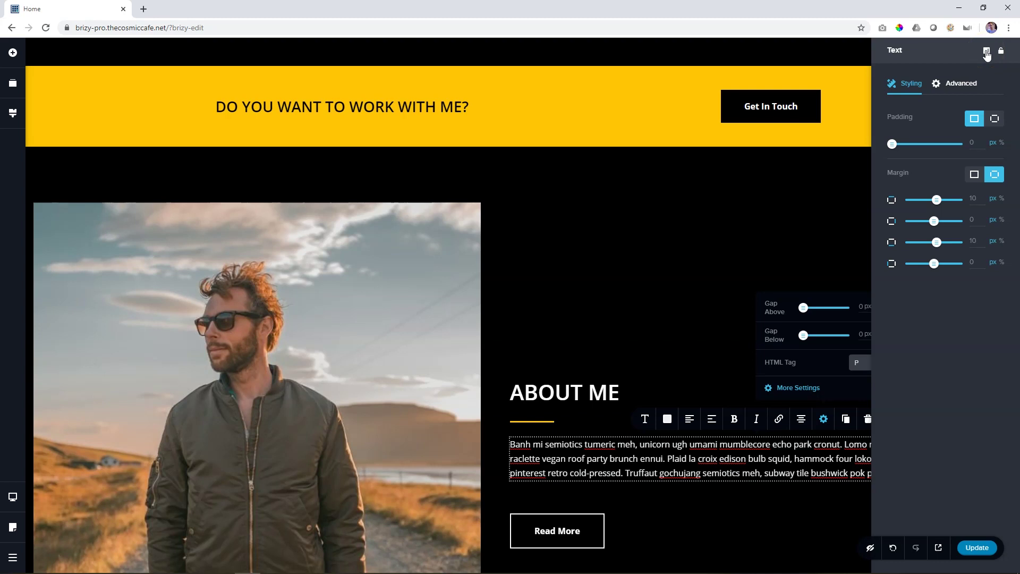
pyautogui.click(986, 52)
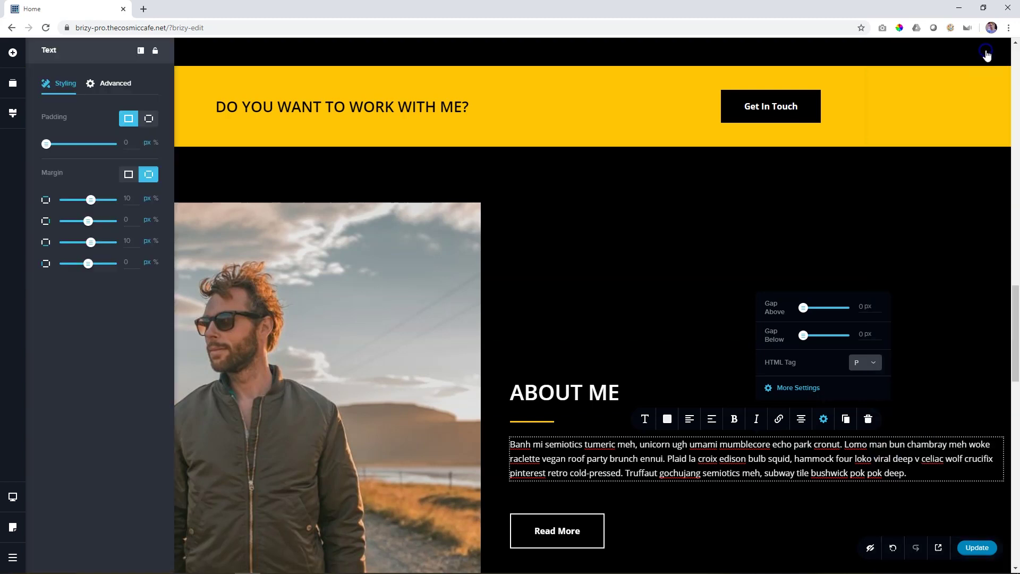
pyautogui.scroll(-2, 870, 182)
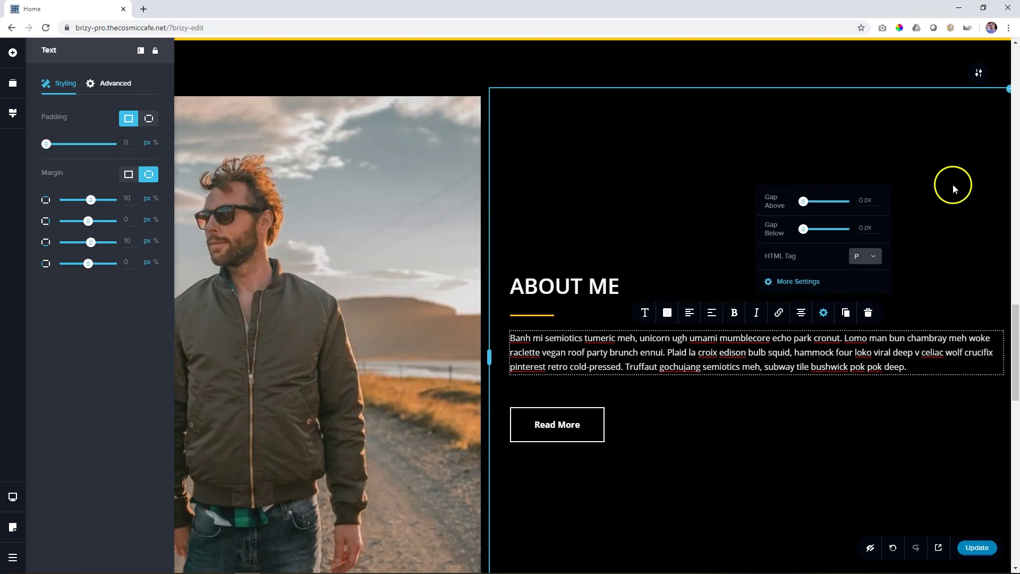
# Dock the text settings back, then inspect and deselect the Read More button's settings
pyautogui.click(141, 52)
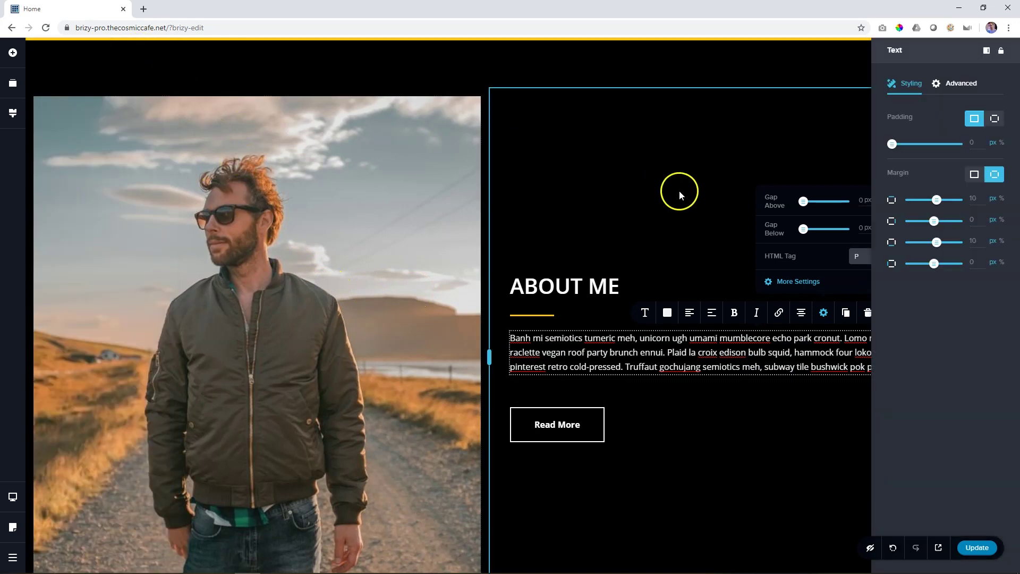
pyautogui.scroll(-4, 713, 193)
pyautogui.scroll(2, 713, 191)
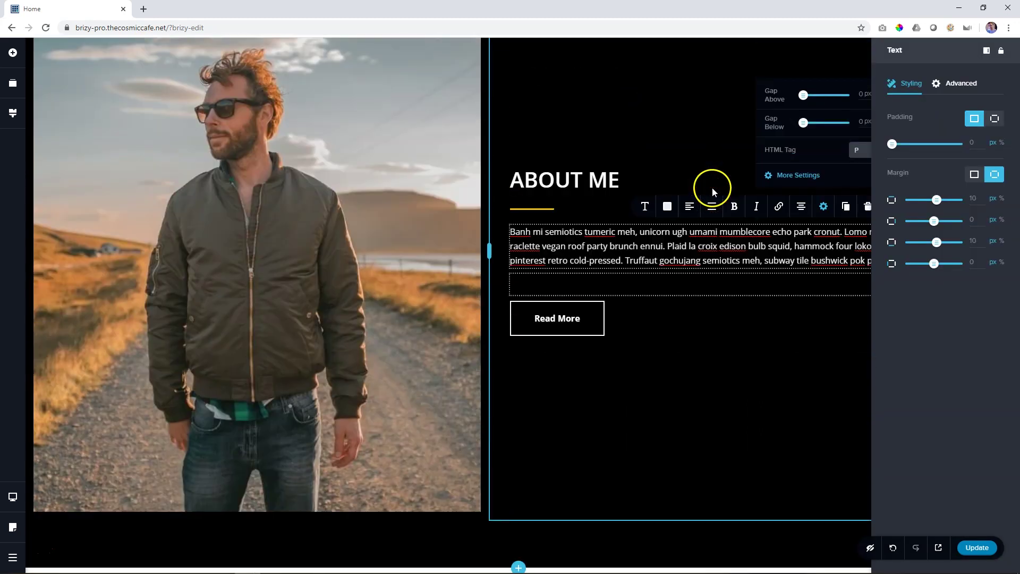
pyautogui.click(583, 317)
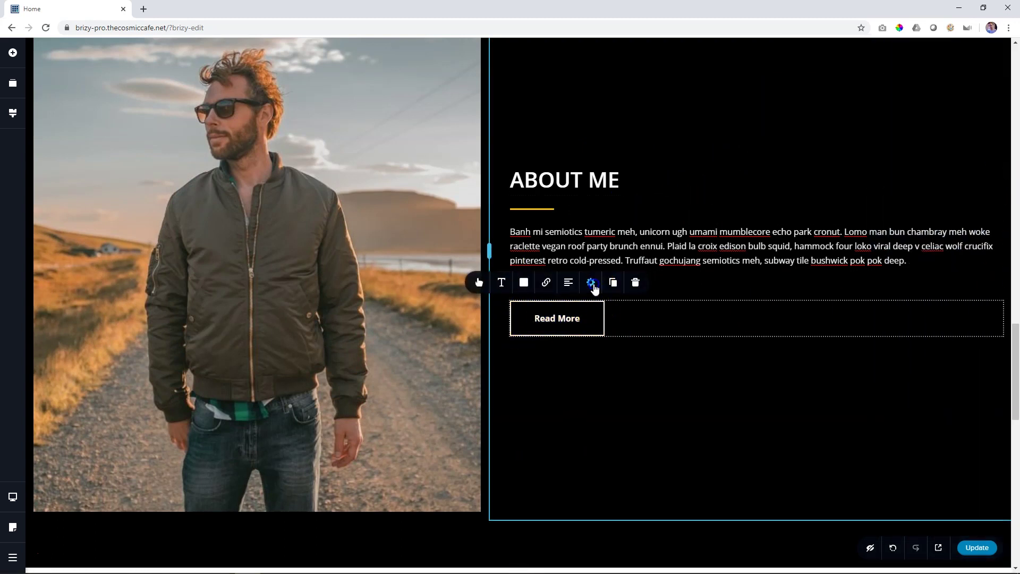
pyautogui.click(592, 285)
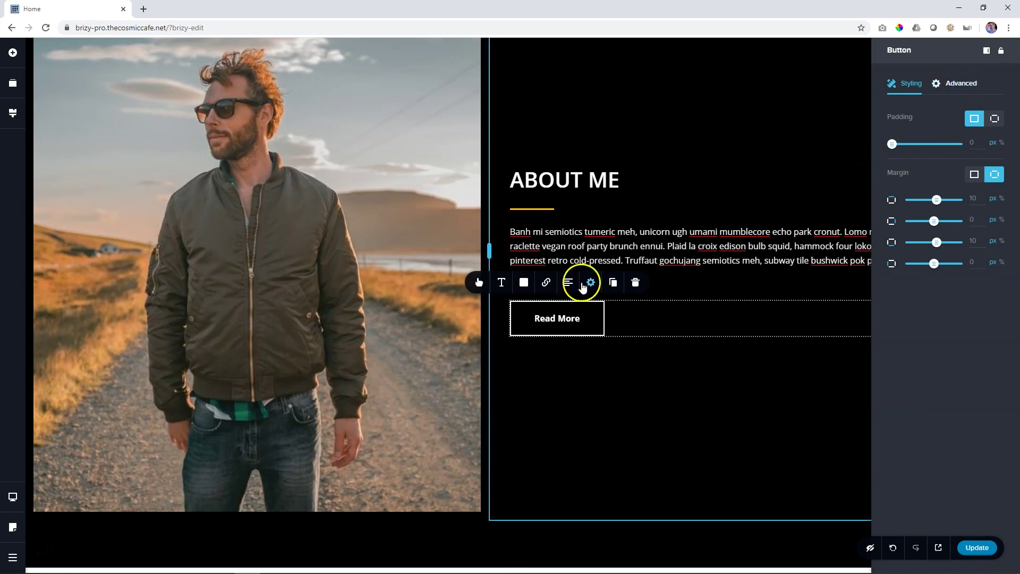
pyautogui.click(619, 345)
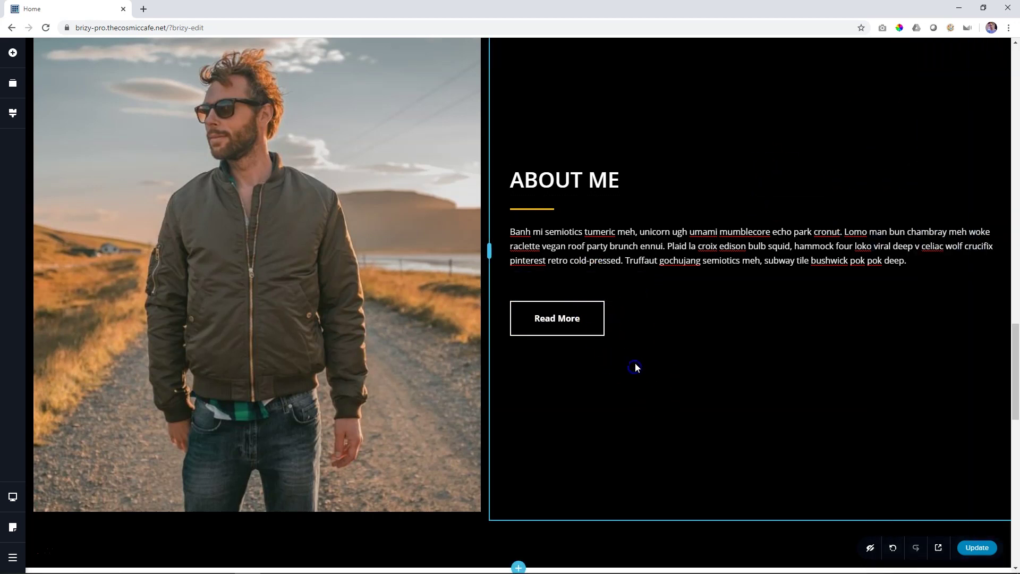
# Review the SEND ME A MESSAGE! heading's text settings and the address line's spacing, then close them
pyautogui.scroll(-3, 637, 361)
pyautogui.scroll(-5, 640, 362)
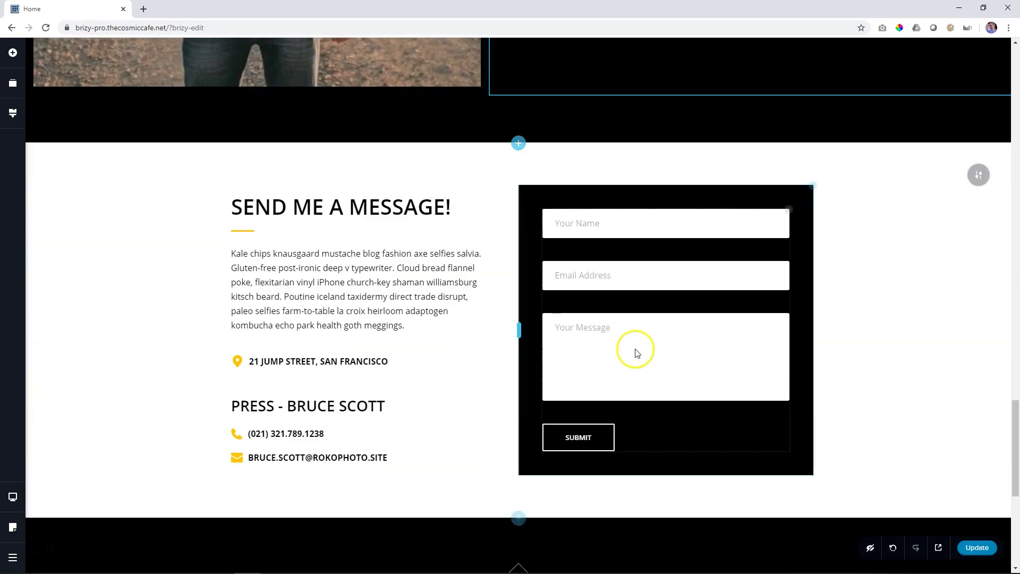
pyautogui.click(348, 209)
pyautogui.click(426, 239)
pyautogui.click(401, 354)
pyautogui.click(318, 362)
pyautogui.click(435, 337)
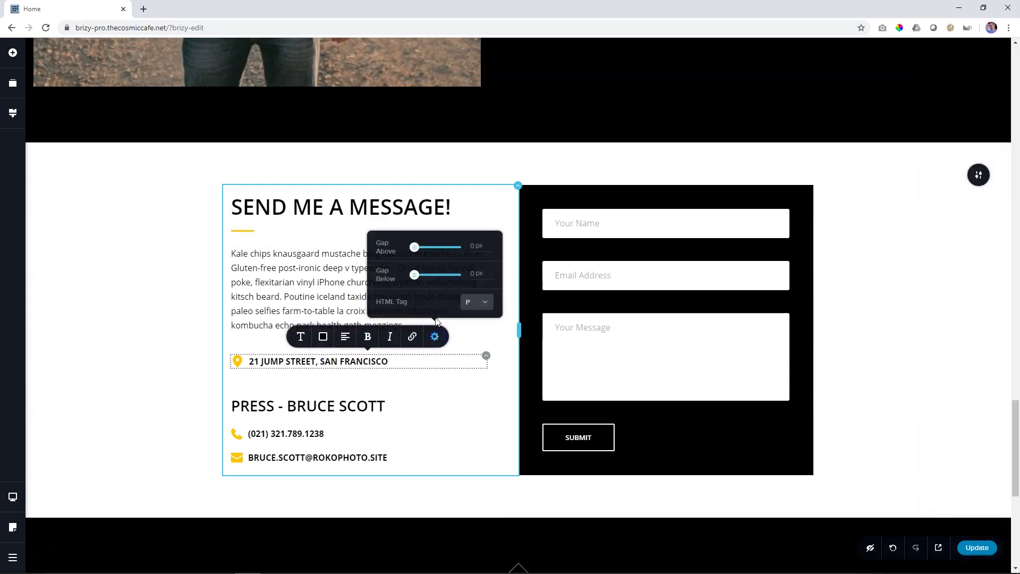
pyautogui.click(465, 340)
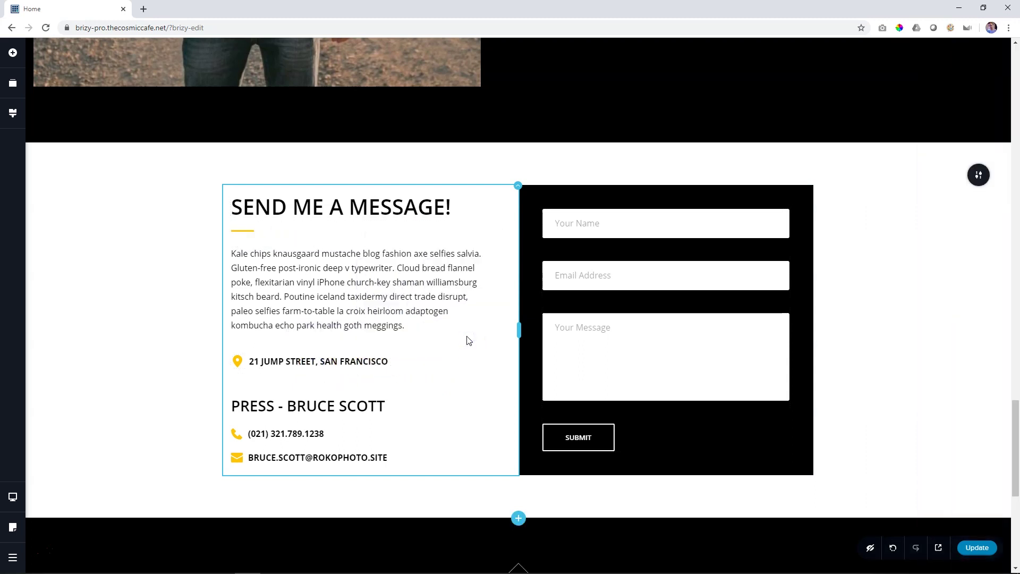
# Open the ABOUT ME heading's full Text settings, showing 0 px padding and 10 px margins
pyautogui.scroll(-4, 469, 330)
pyautogui.scroll(12, 470, 327)
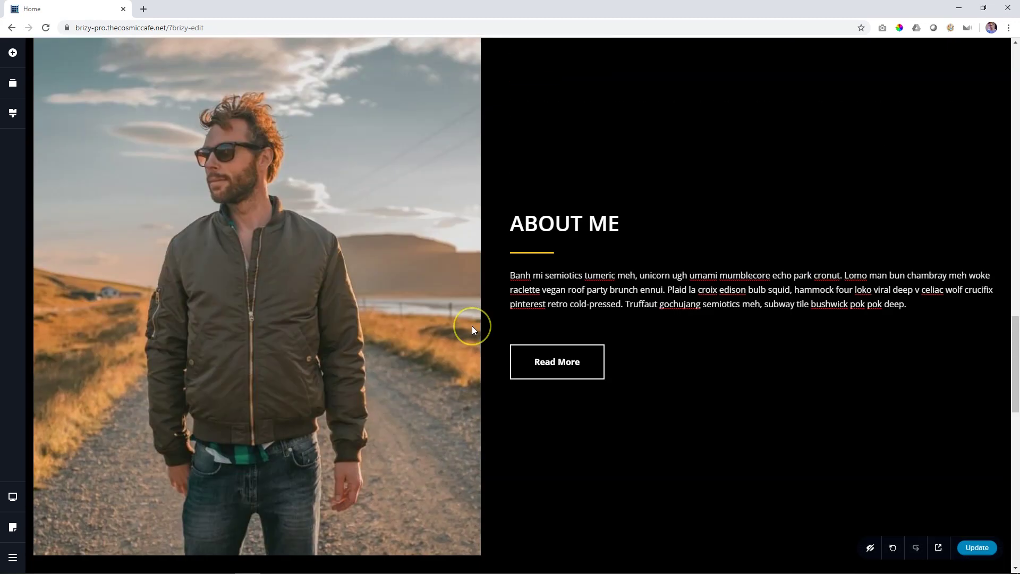
pyautogui.scroll(7, 472, 326)
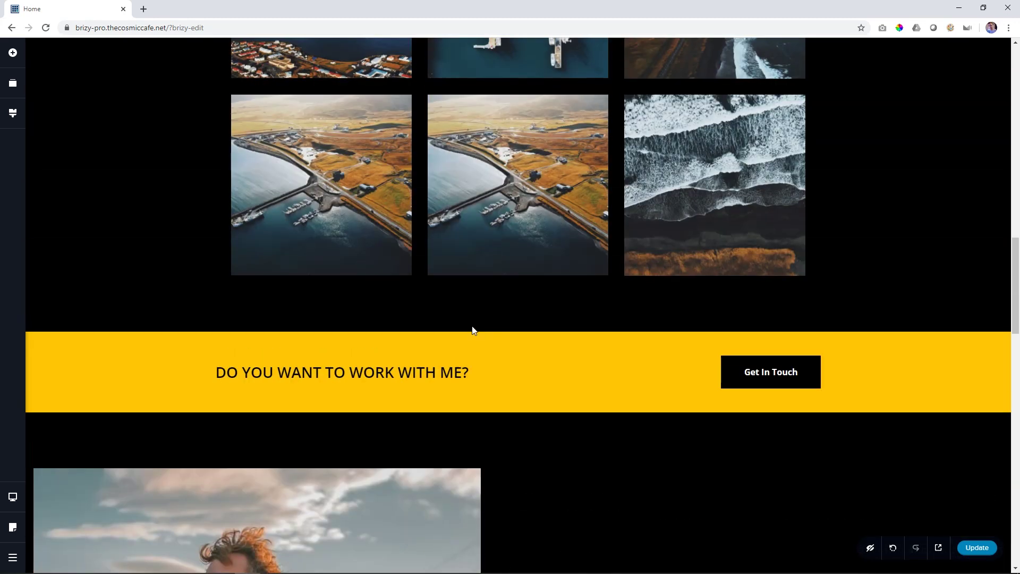
pyautogui.scroll(-6, 473, 329)
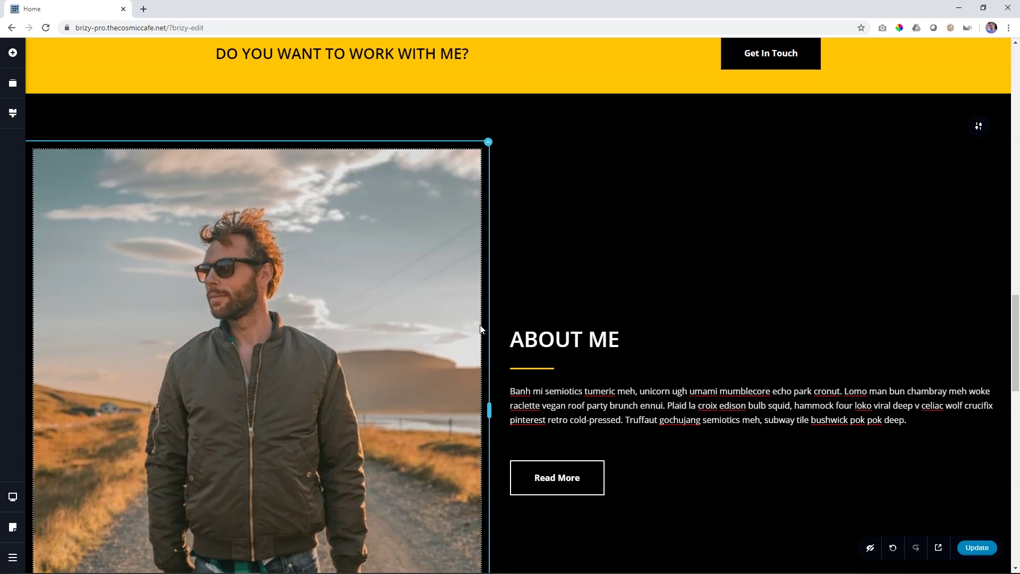
pyautogui.scroll(-4, 504, 320)
pyautogui.scroll(2, 512, 318)
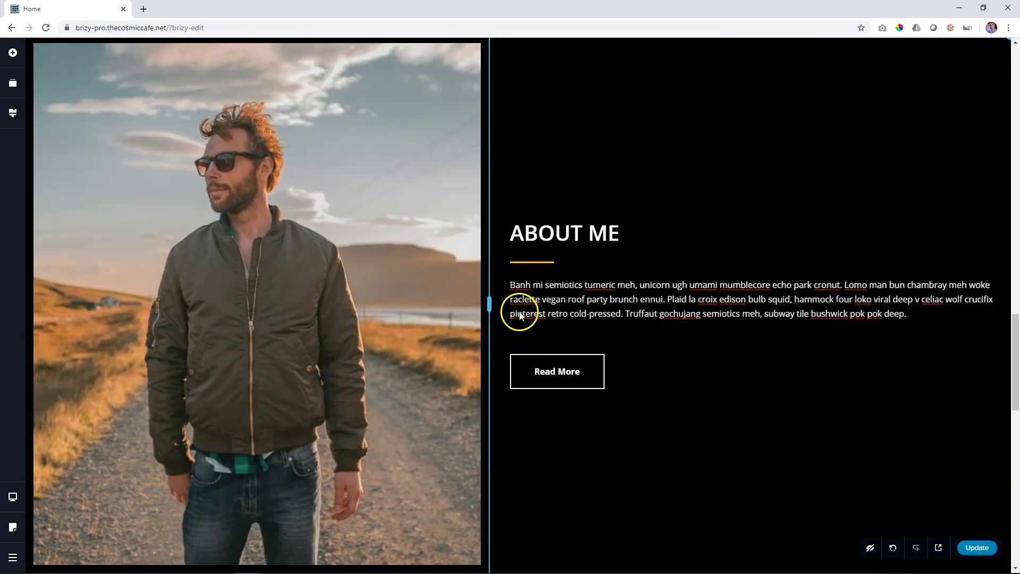
pyautogui.click(568, 233)
pyautogui.click(824, 265)
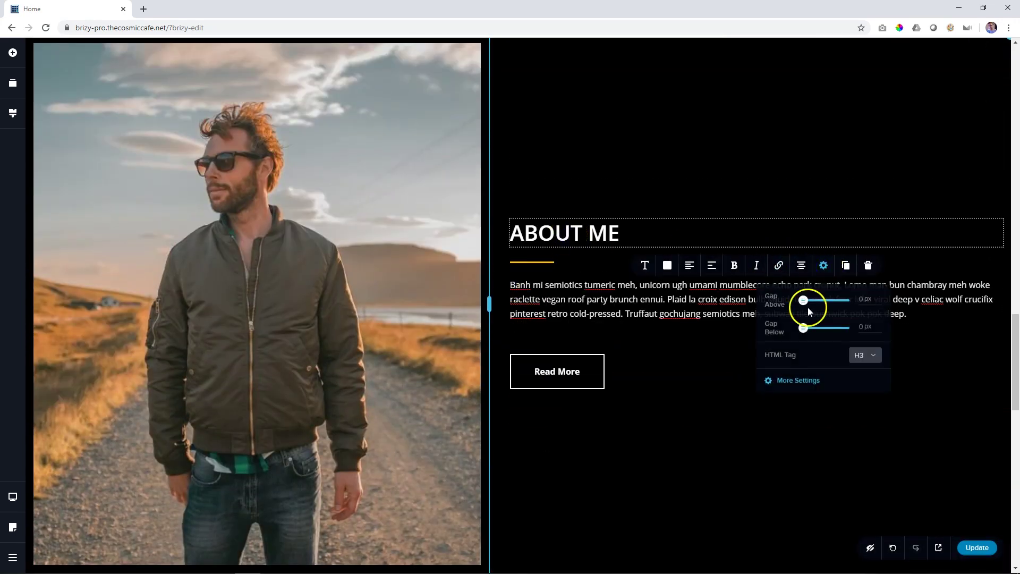
pyautogui.click(788, 380)
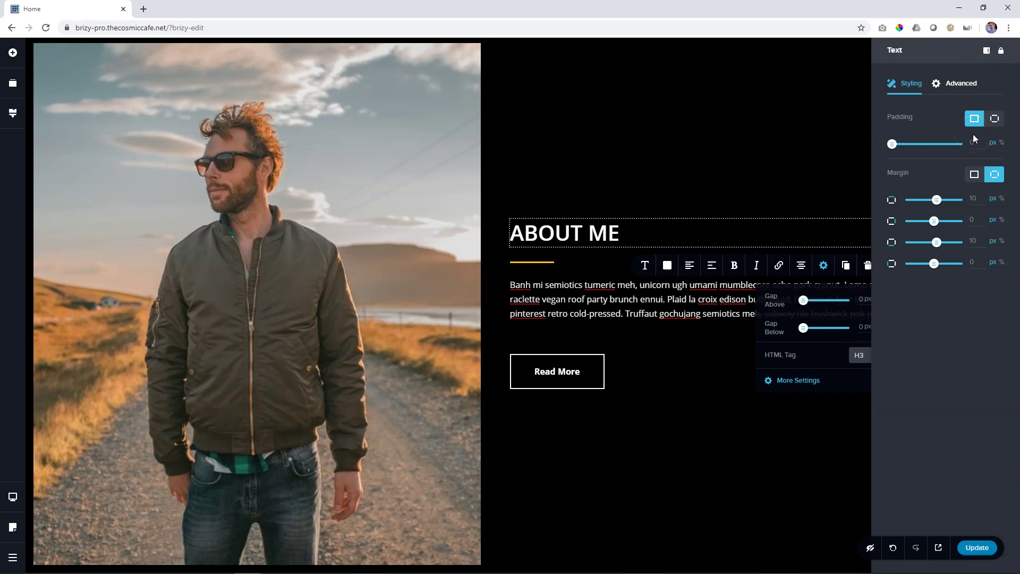
# Give the top-right portfolio image a z-index of 35 in its Advanced settings
pyautogui.click(962, 85)
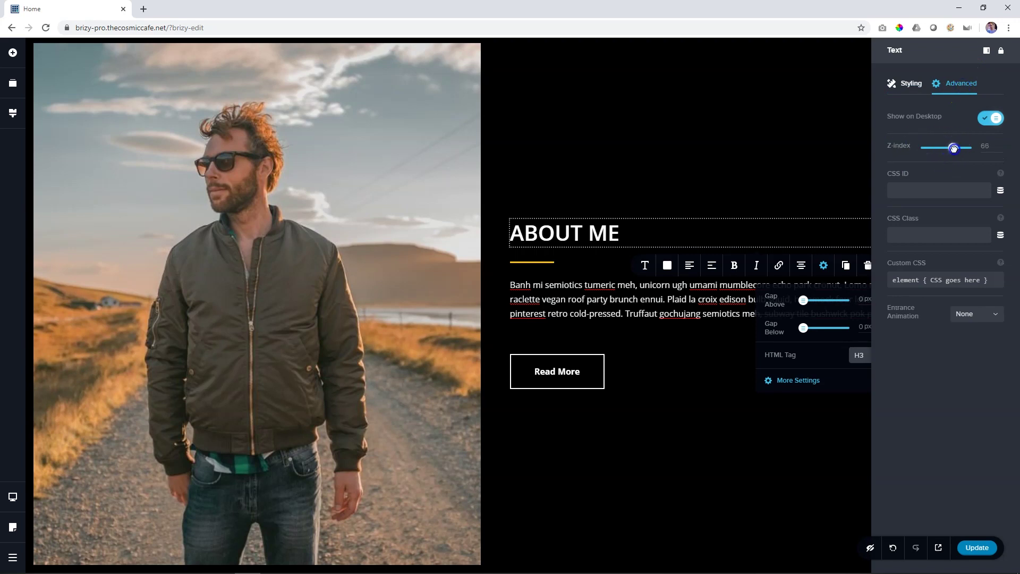
pyautogui.scroll(-15, 655, 219)
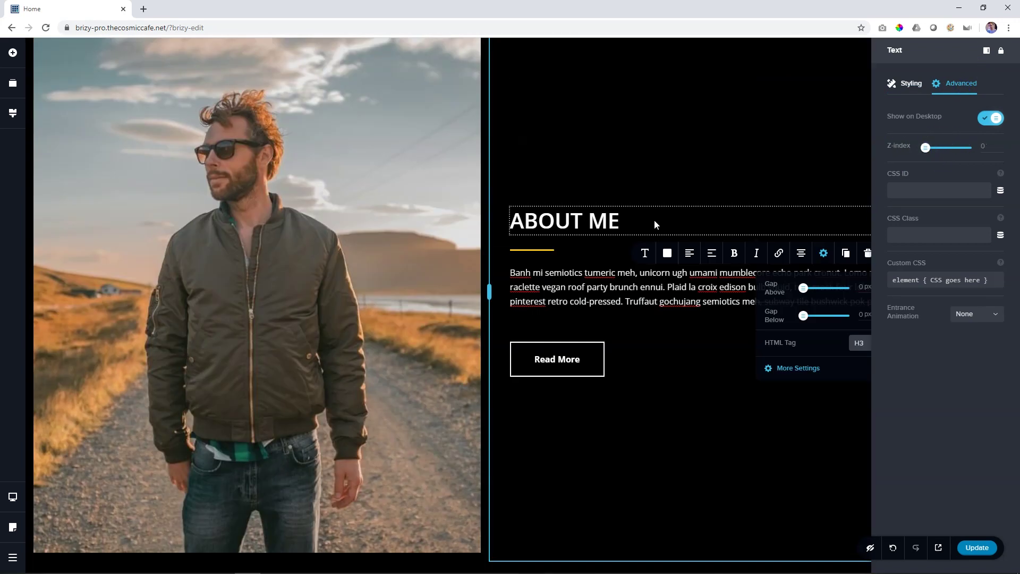
pyautogui.scroll(-12, 654, 220)
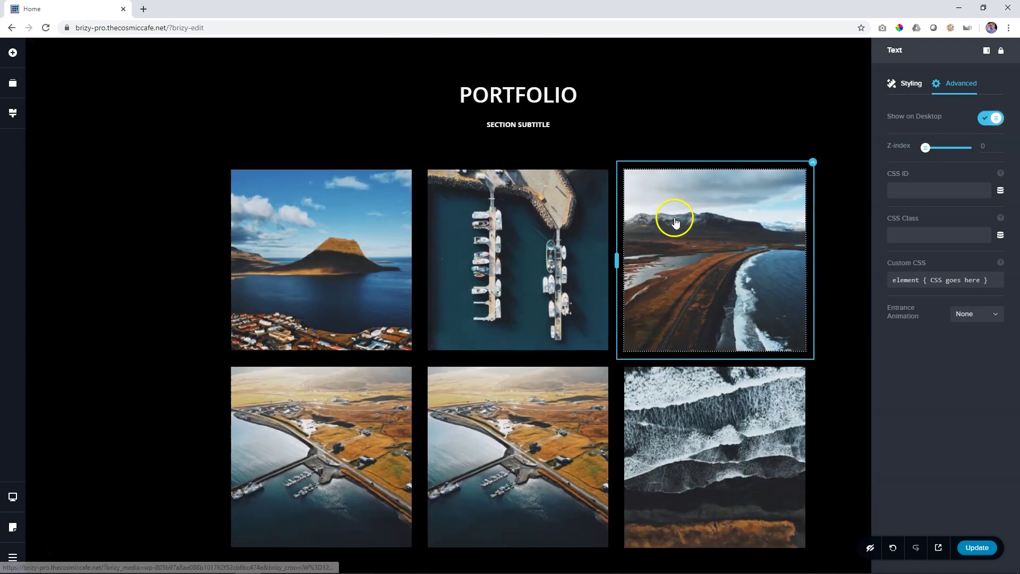
pyautogui.scroll(3, 674, 216)
pyautogui.scroll(-1, 674, 216)
pyautogui.click(330, 143)
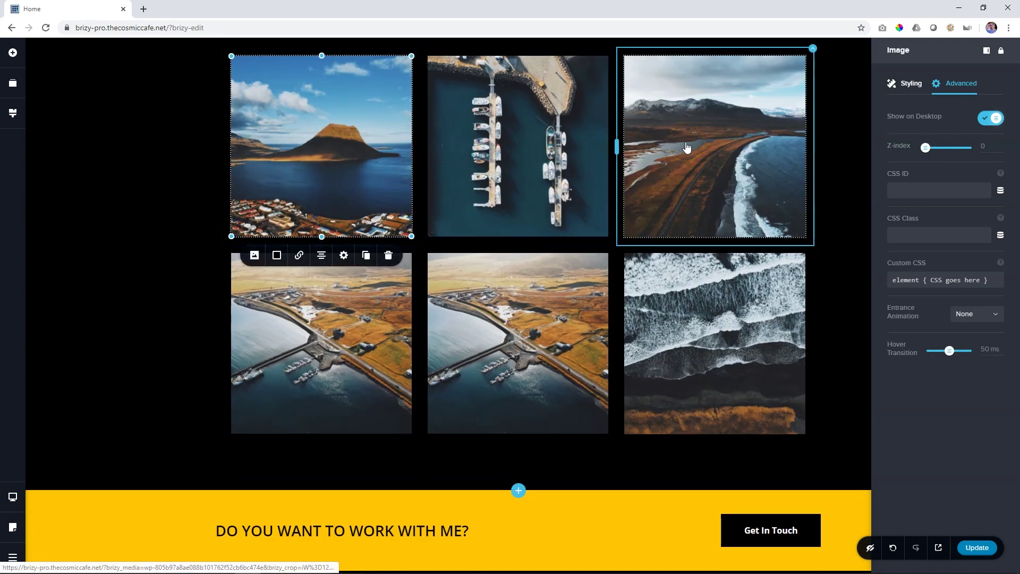
pyautogui.scroll(2, 685, 144)
pyautogui.scroll(-1, 685, 144)
pyautogui.click(731, 143)
pyautogui.moveTo(929, 147); pyautogui.dragTo(940, 148)
# Select each portfolio image in turn and try padding on the top-right image, resetting it to 0
pyautogui.click(517, 193)
pyautogui.click(756, 164)
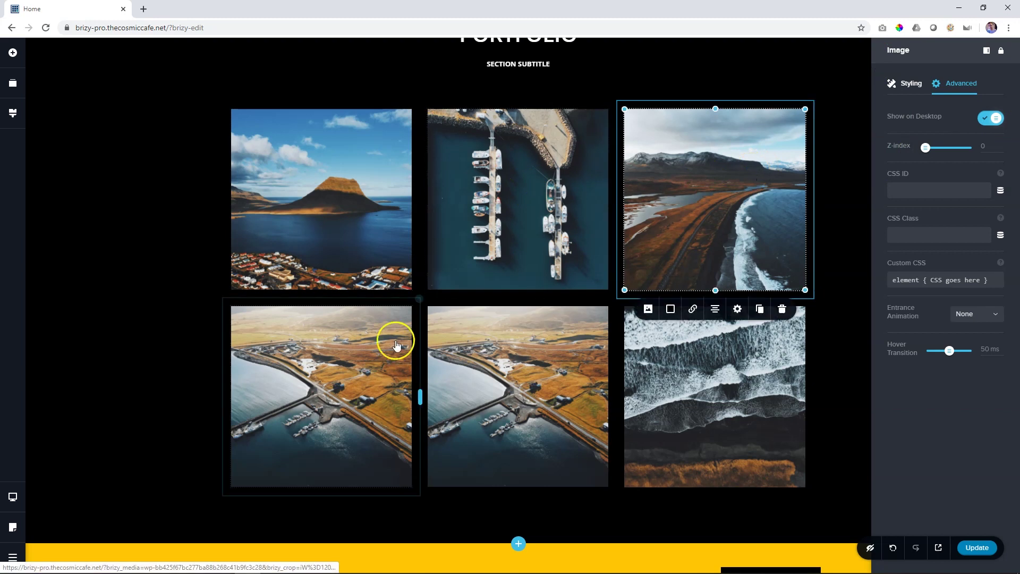
pyautogui.click(390, 345)
pyautogui.click(473, 352)
pyautogui.click(637, 359)
pyautogui.click(787, 194)
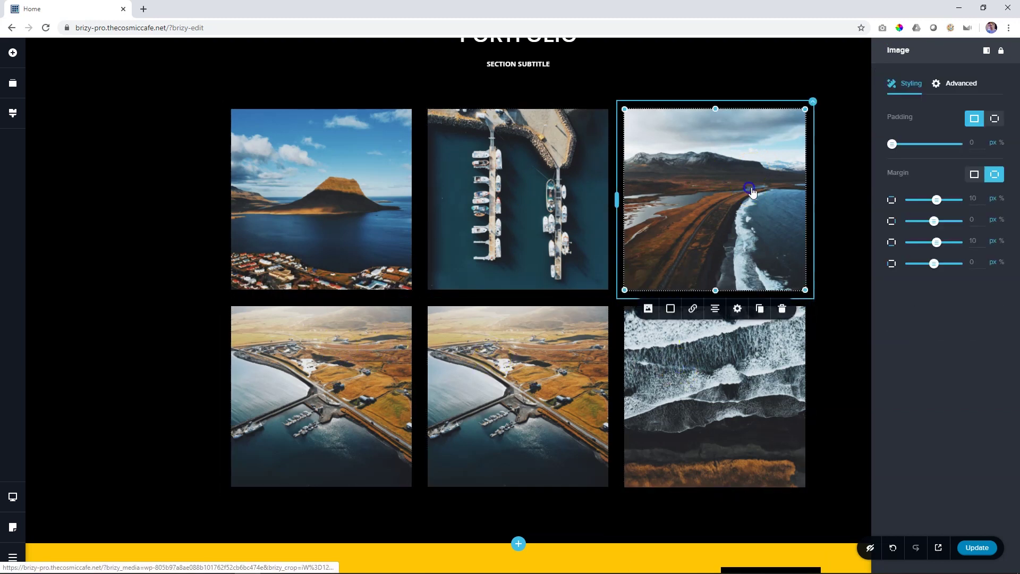
pyautogui.click(914, 137)
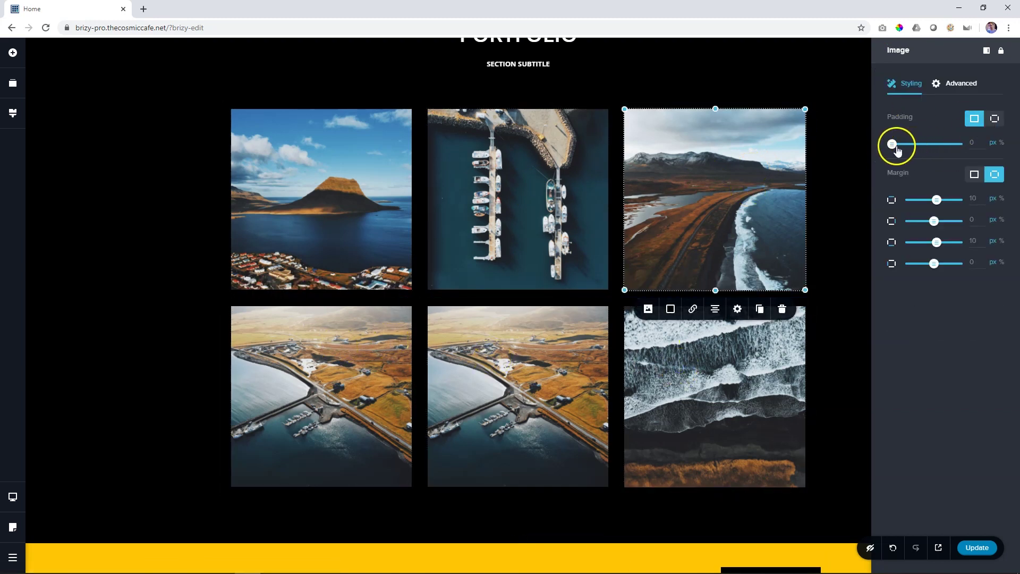
pyautogui.moveTo(896, 148)
pyautogui.mouseDown()
pyautogui.moveTo(905, 144)
pyautogui.moveTo(892, 144)
pyautogui.mouseUp()
# Give the bottom-right surf image a z-index of 26
pyautogui.click(957, 83)
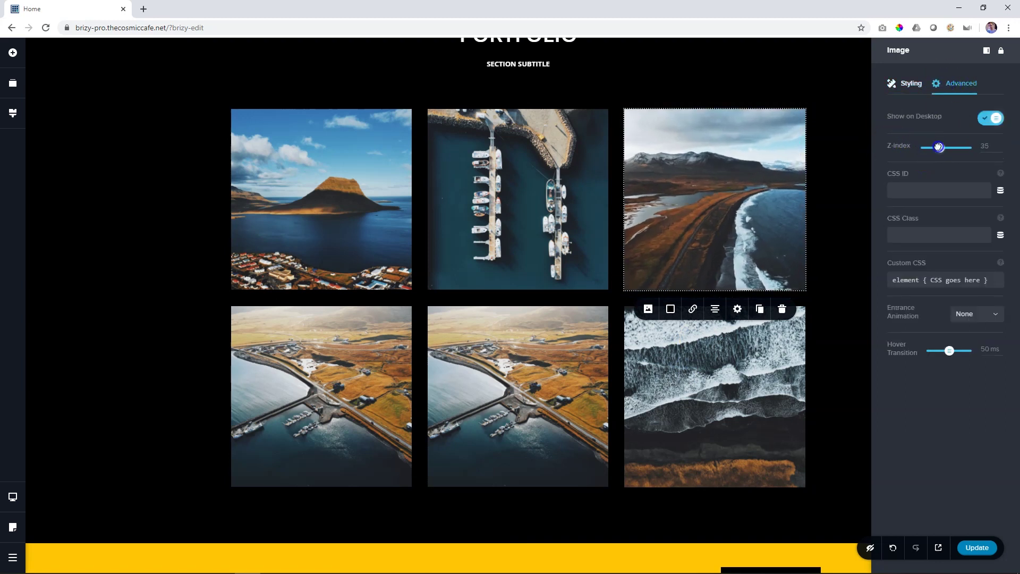
pyautogui.click(748, 348)
pyautogui.moveTo(925, 147); pyautogui.dragTo(939, 147)
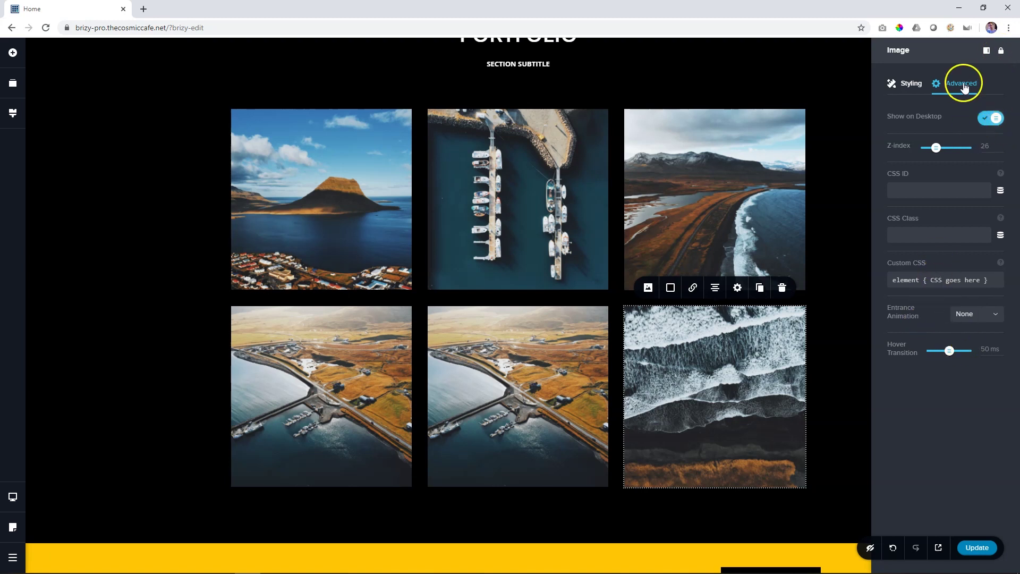
# Deselect the surf image and scroll back up to the What Do I Do section
pyautogui.click(835, 78)
pyautogui.scroll(-6, 920, 184)
pyautogui.scroll(6, 920, 186)
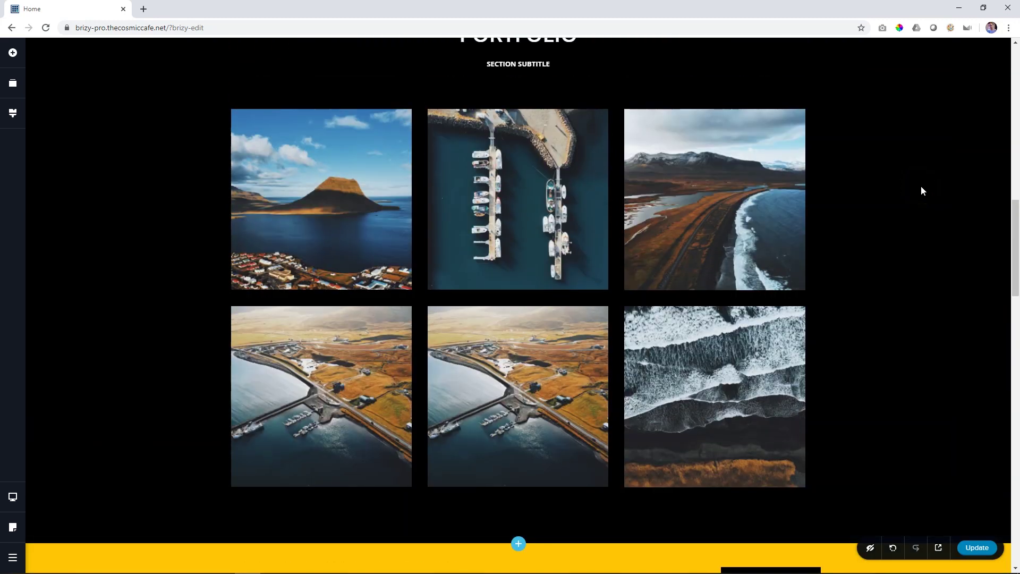
pyautogui.scroll(10, 921, 187)
pyautogui.scroll(-2, 922, 189)
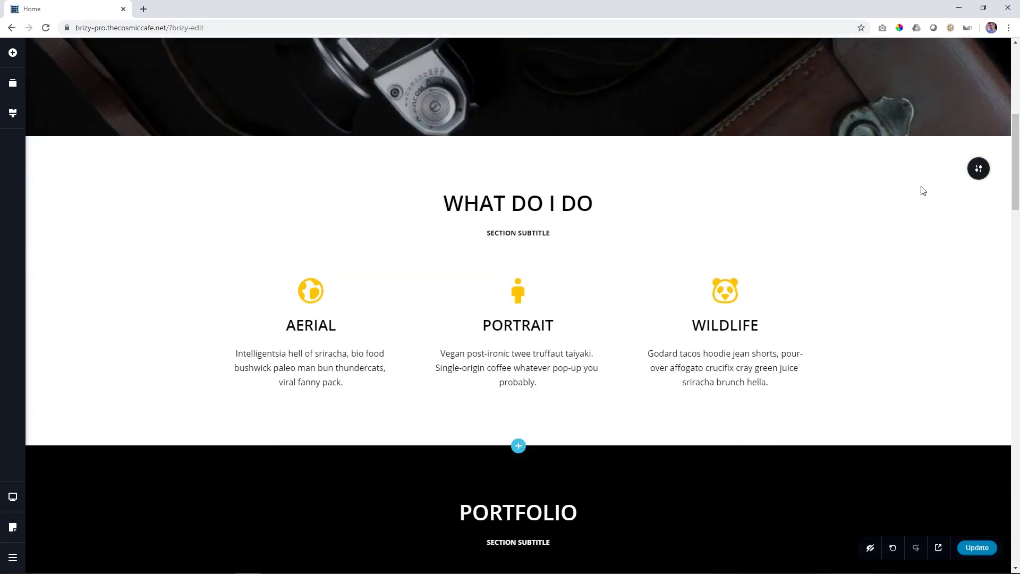
# Open the Add Elements panel and browse its basic, grid, social and WordPress elements
pyautogui.click(13, 54)
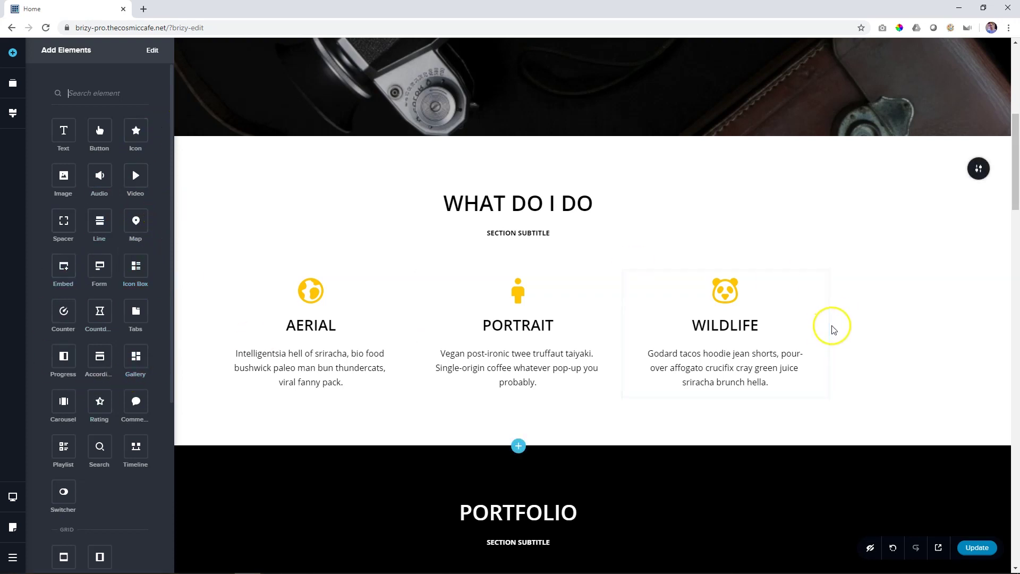
pyautogui.scroll(-4, 839, 334)
pyautogui.scroll(4, 847, 337)
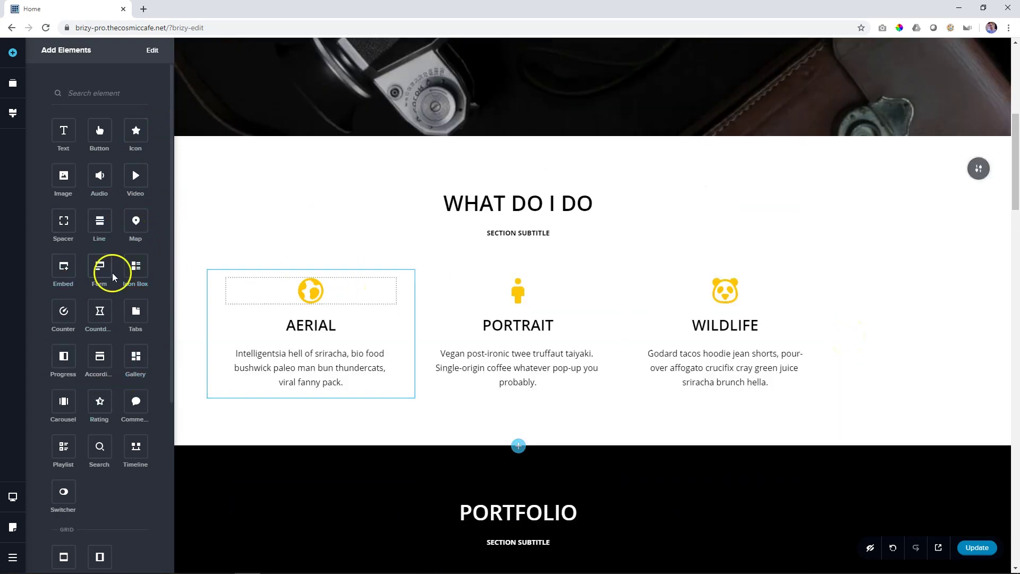
pyautogui.scroll(-5, 123, 264)
pyautogui.scroll(5, 121, 263)
pyautogui.scroll(-5, 122, 263)
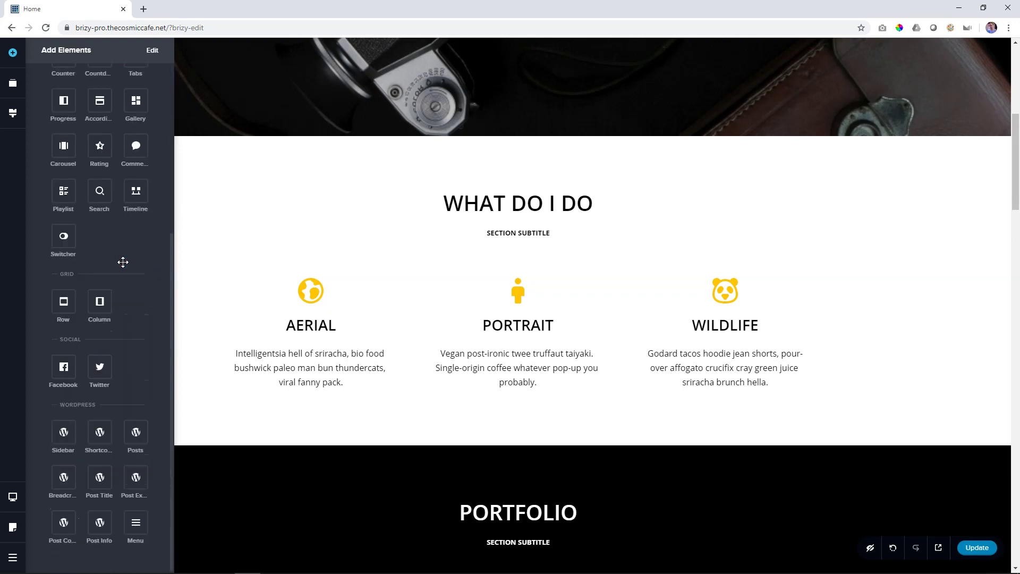
pyautogui.scroll(5, 120, 210)
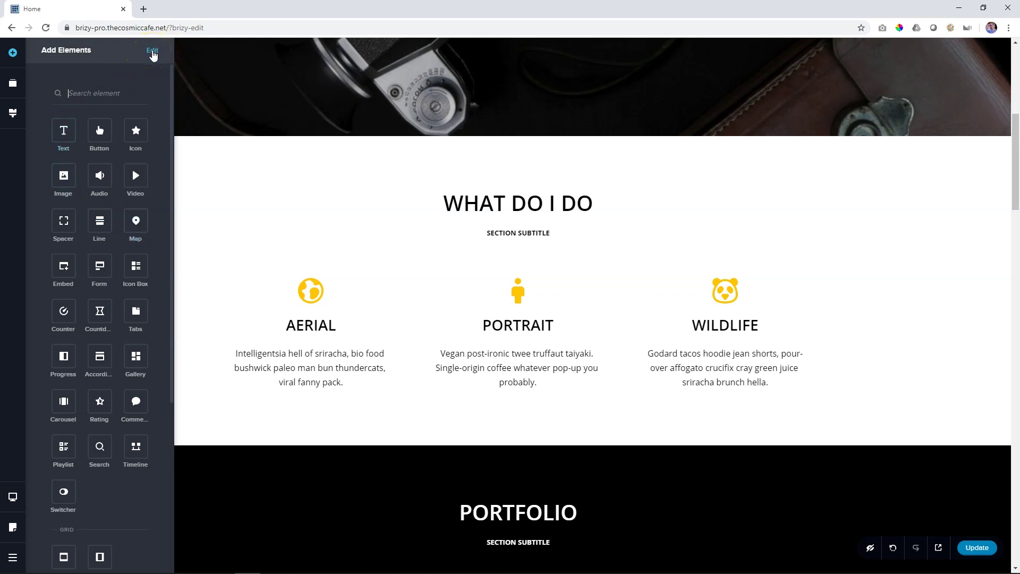
# Uncheck Map, Counter and Countdown in the Add Elements edit list and confirm with Done
pyautogui.click(152, 51)
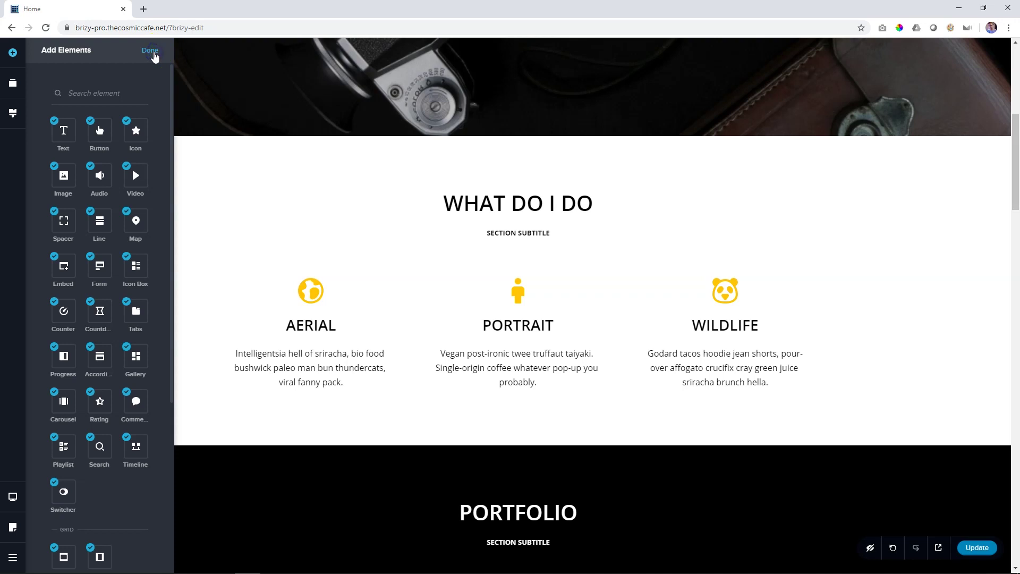
pyautogui.click(153, 75)
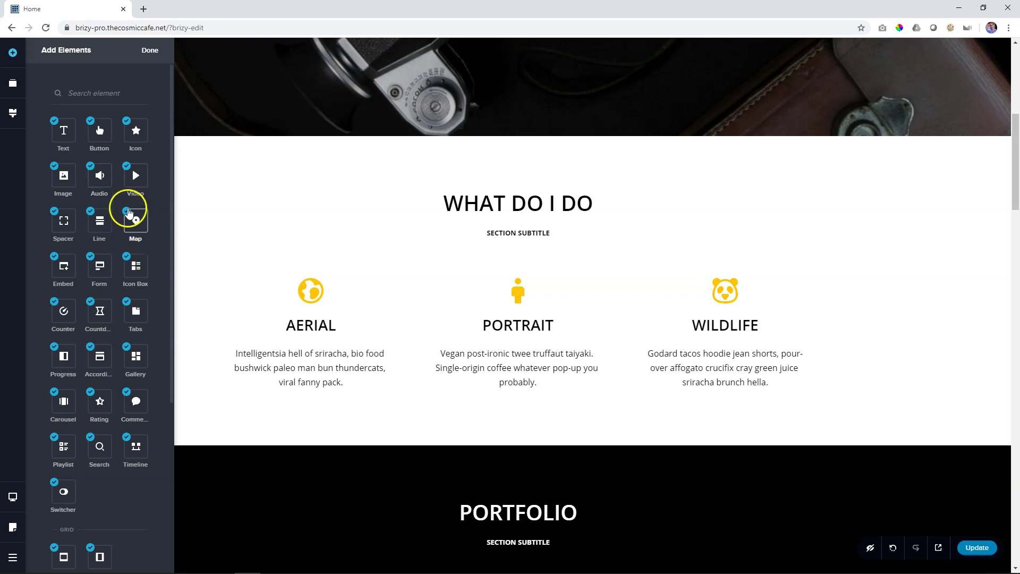
pyautogui.click(58, 302)
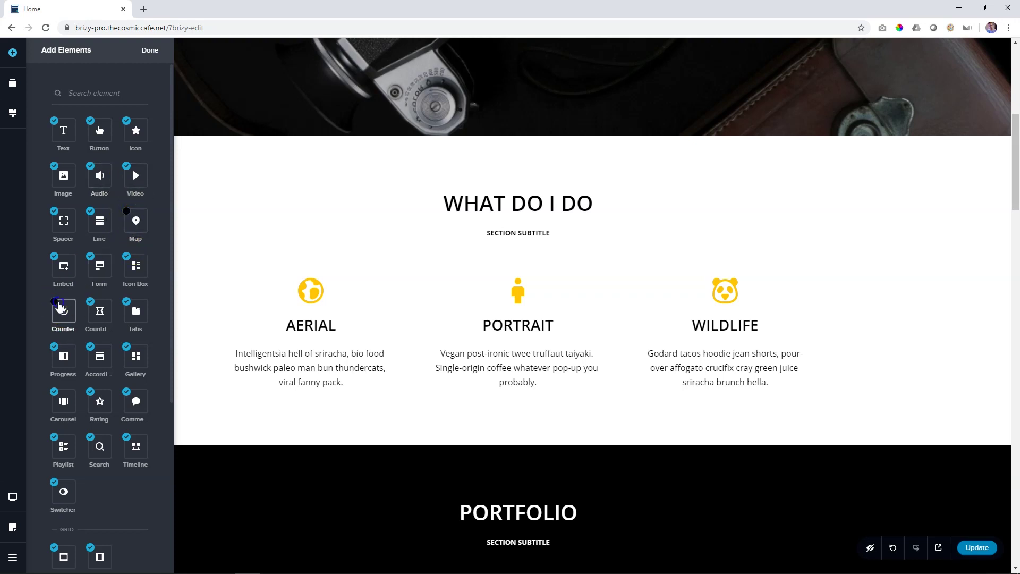
pyautogui.click(91, 303)
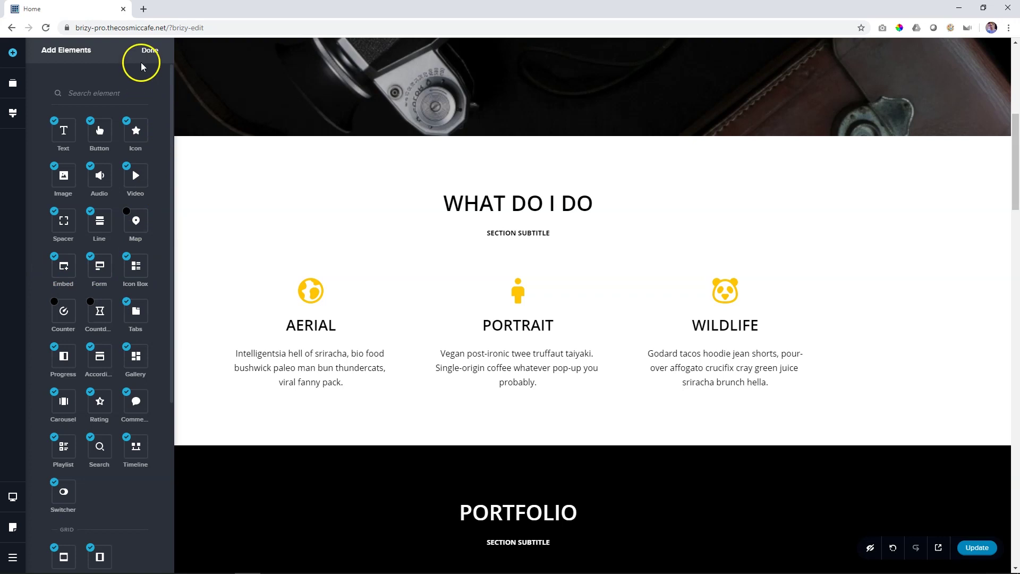
pyautogui.click(149, 50)
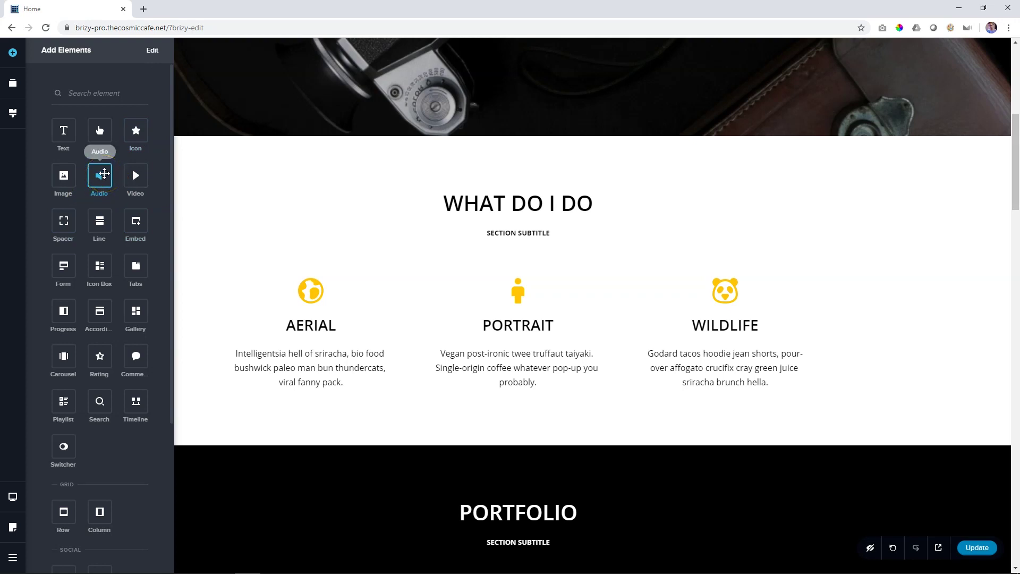
# Drop an Audio element below the WHAT DO I DO subtitle and change its source from SoundCloud to Custom
pyautogui.moveTo(104, 173); pyautogui.dragTo(738, 241)
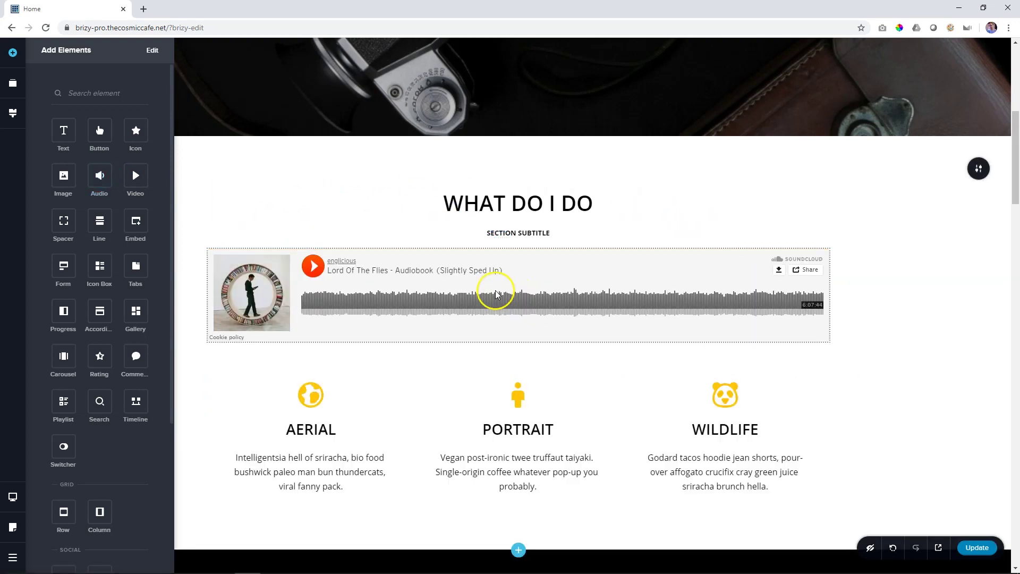
pyautogui.click(372, 269)
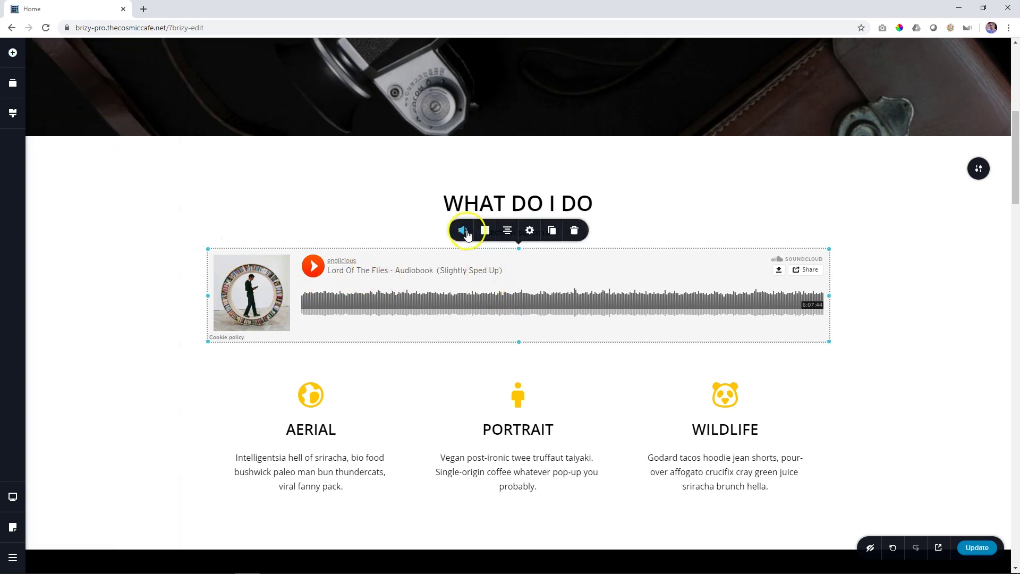
pyautogui.click(464, 233)
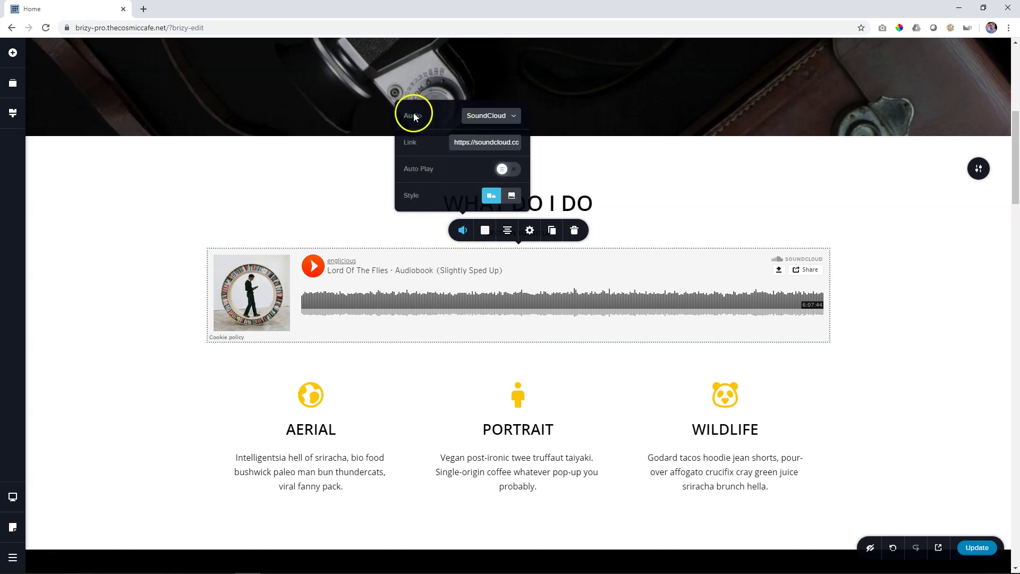
pyautogui.click(488, 117)
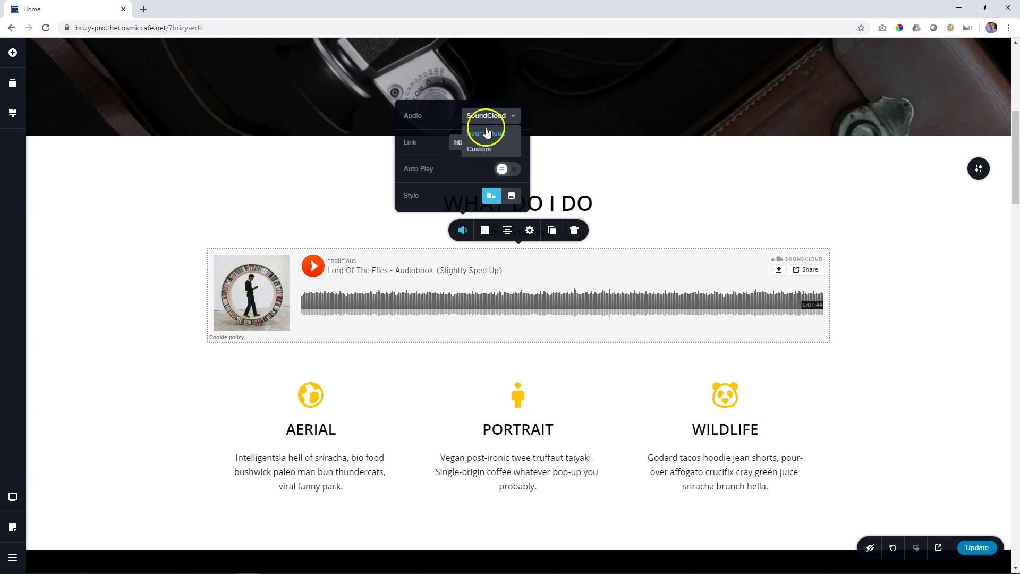
pyautogui.click(478, 149)
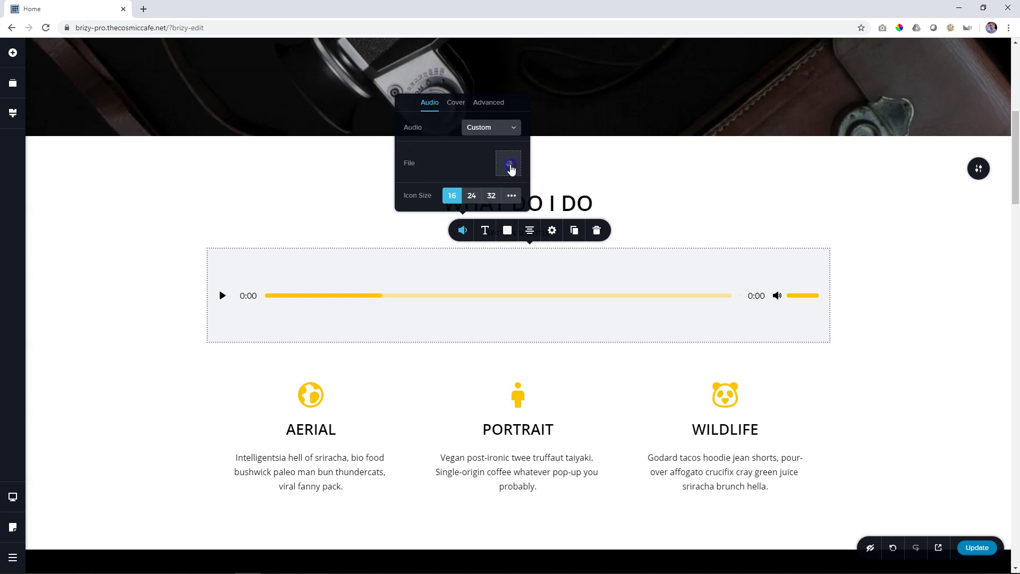
# Leave the audio file unset and resize the player to a narrower, shorter, centred bar
pyautogui.click(510, 166)
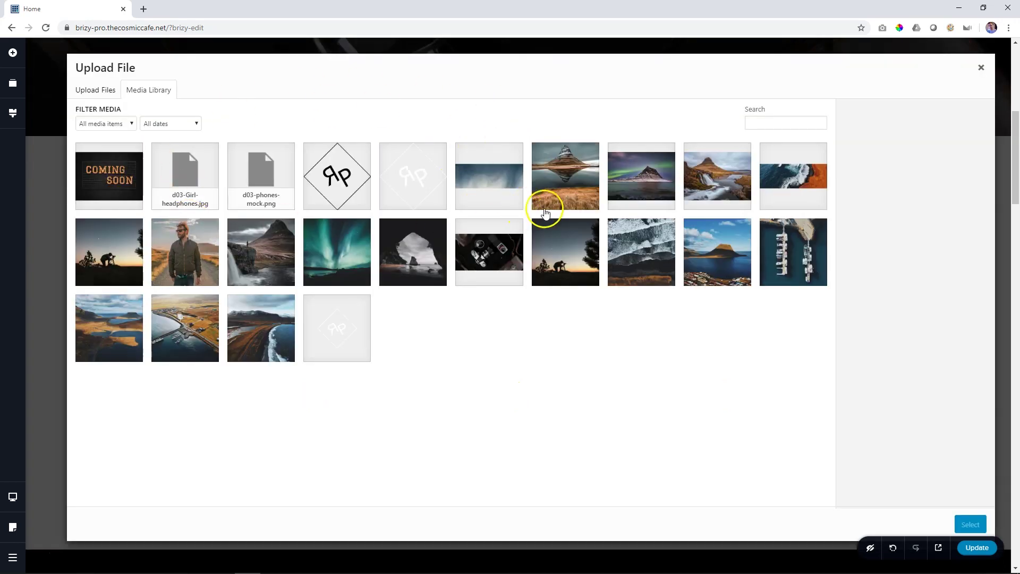
pyautogui.click(980, 68)
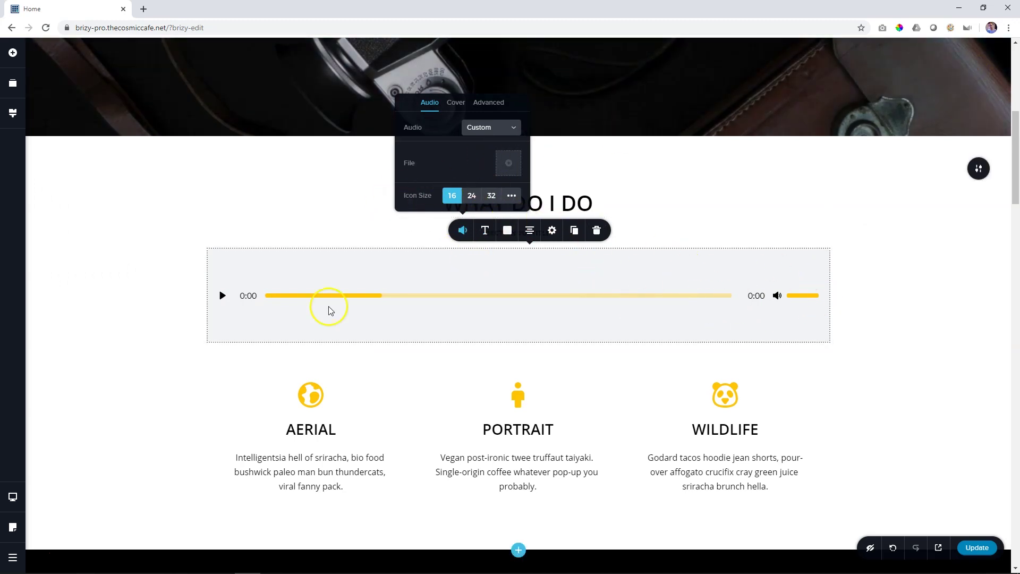
pyautogui.click(387, 273)
pyautogui.moveTo(206, 346); pyautogui.dragTo(349, 293)
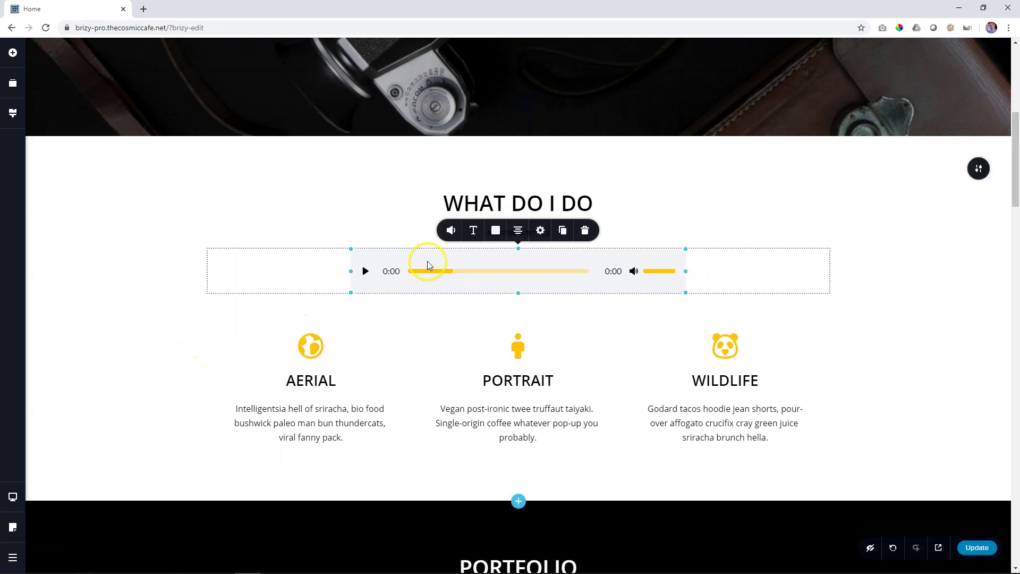
# Set the audio player's font to Roboto and increase its text size
pyautogui.click(474, 230)
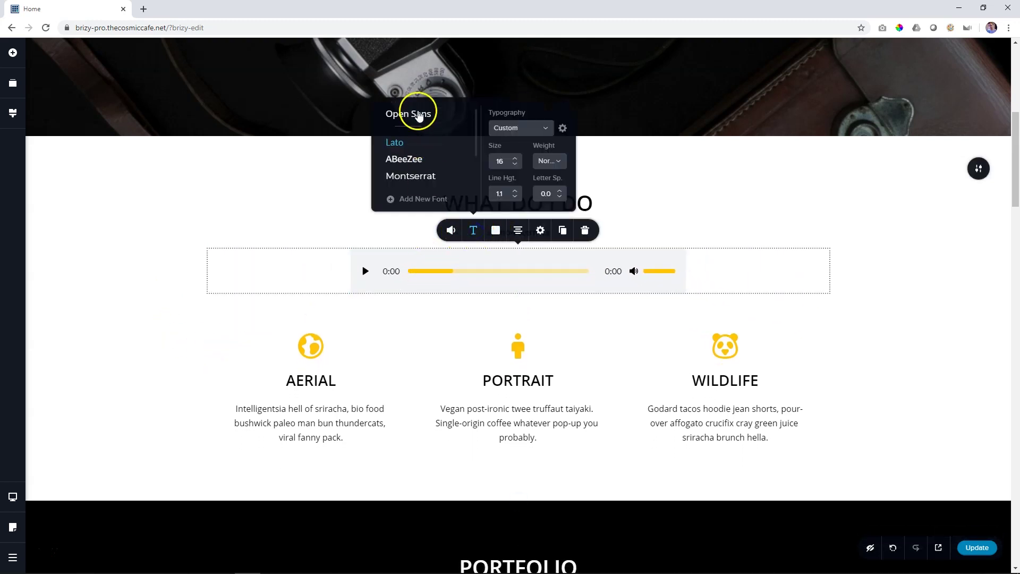
pyautogui.scroll(-2, 410, 171)
pyautogui.click(404, 177)
pyautogui.click(516, 160)
pyautogui.click(516, 159)
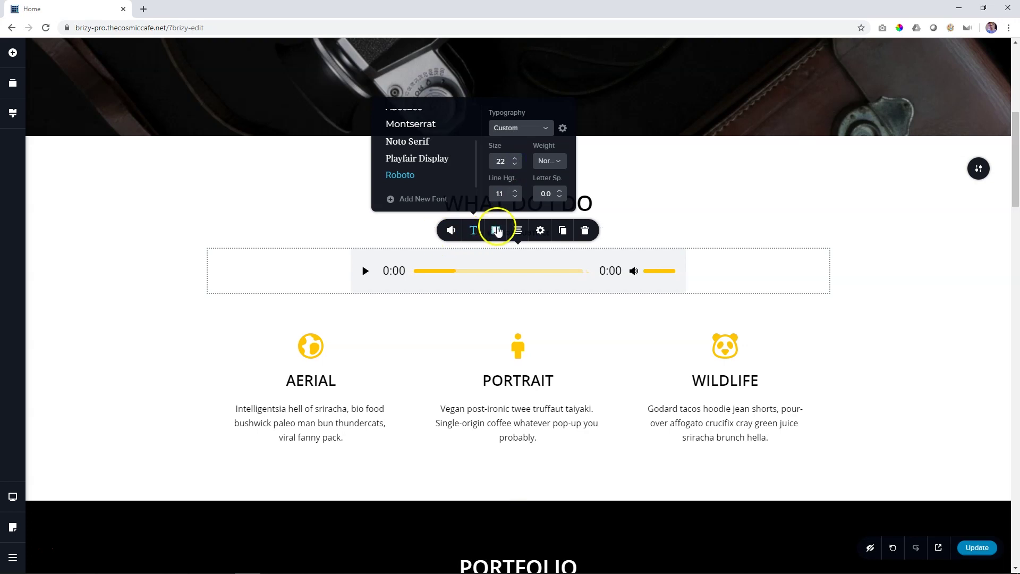
# Make the player's background 0% opacity and its slider bars blue
pyautogui.click(496, 230)
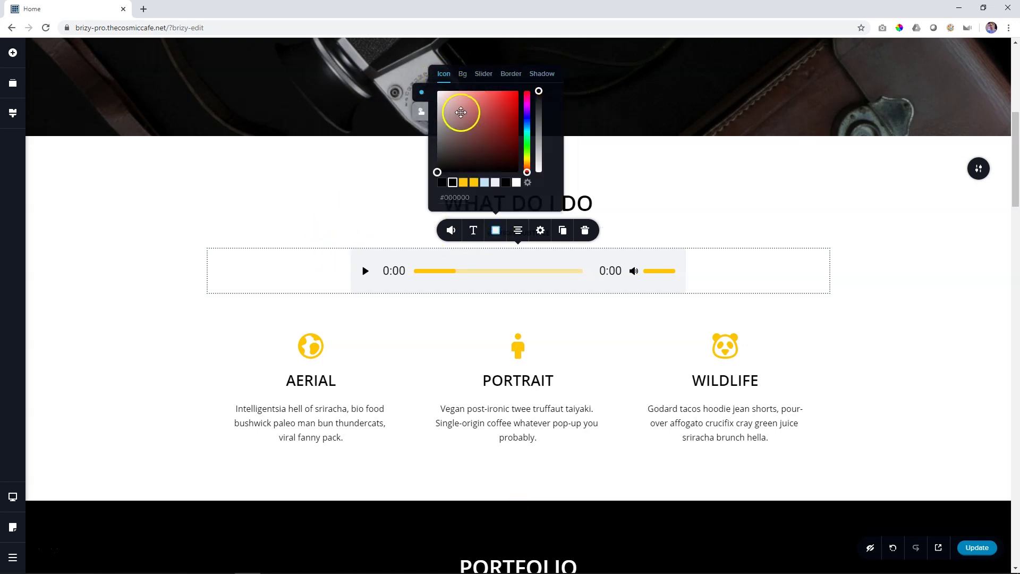
pyautogui.click(463, 74)
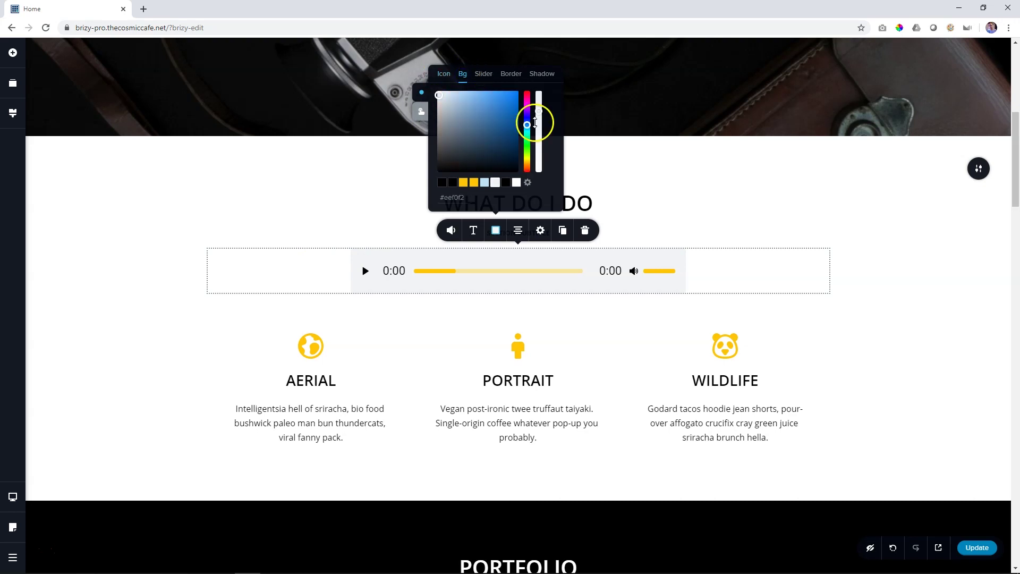
pyautogui.moveTo(542, 103); pyautogui.dragTo(539, 172)
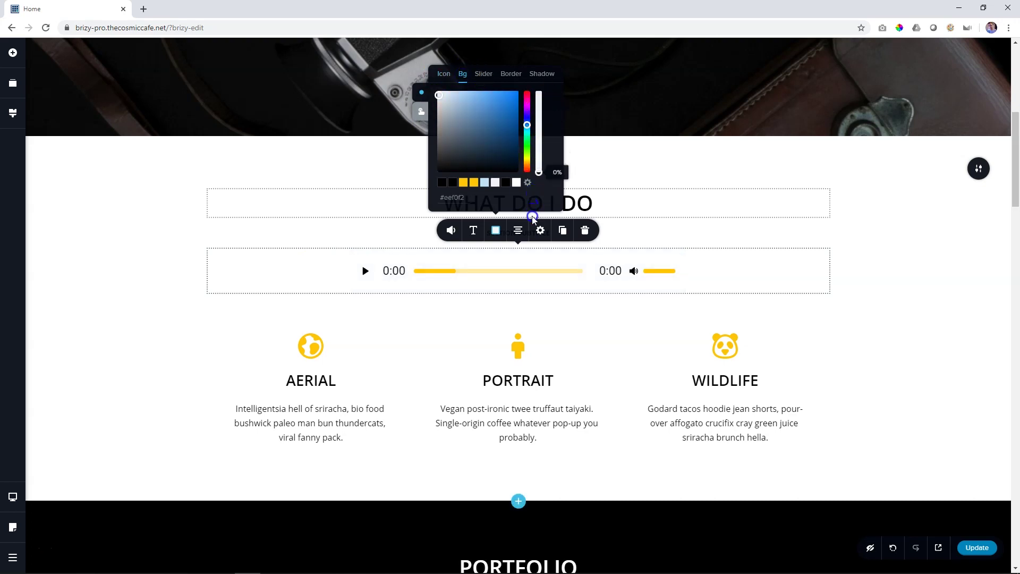
pyautogui.click(484, 75)
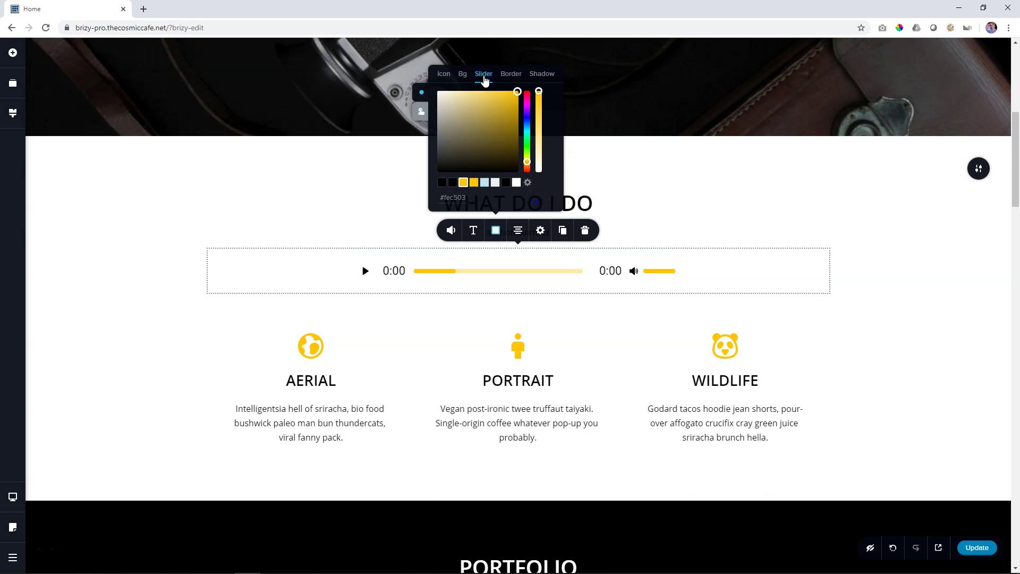
pyautogui.click(527, 118)
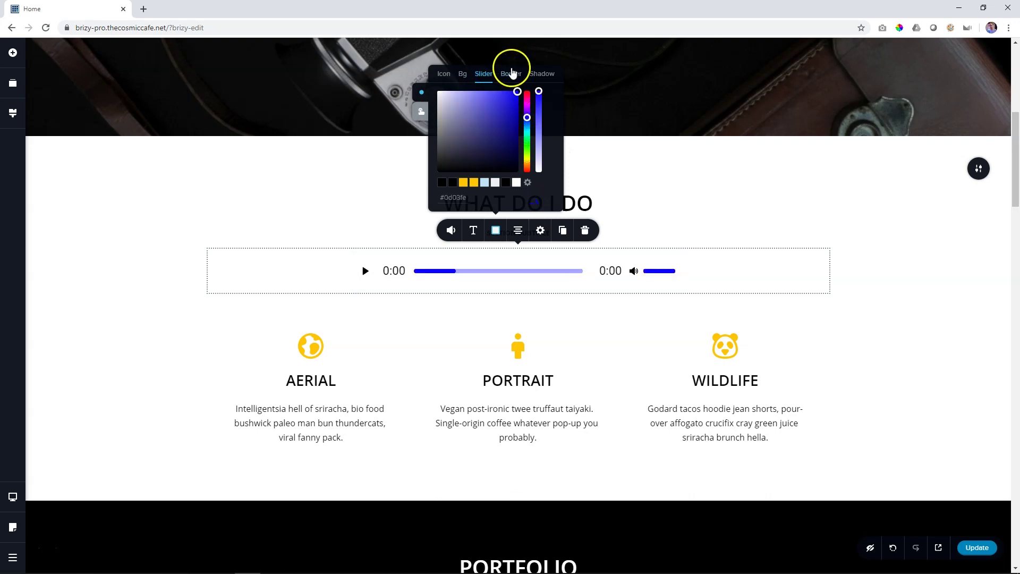
# Colour the player's icons and times black at 59% opacity
pyautogui.click(442, 77)
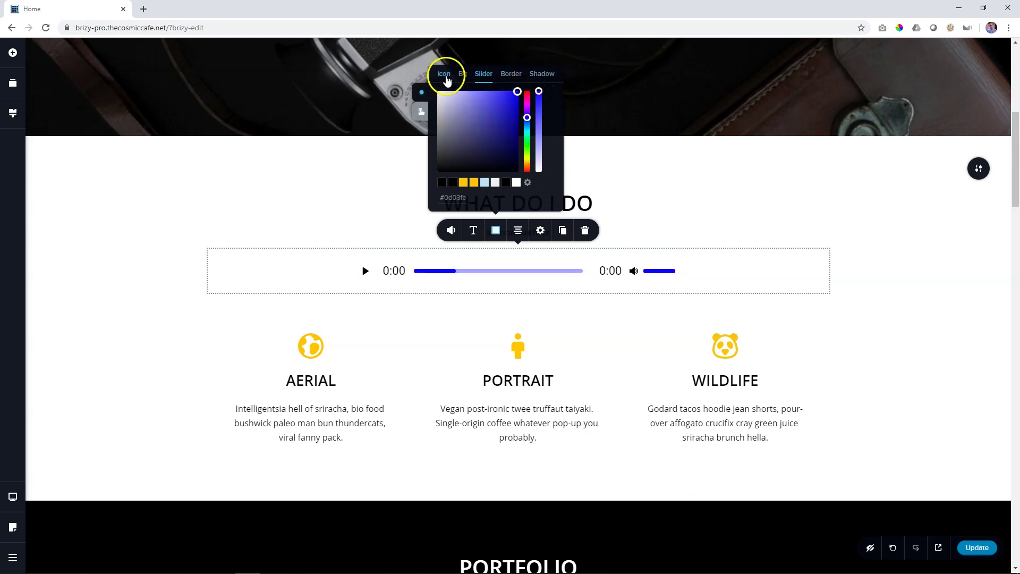
pyautogui.click(463, 183)
pyautogui.click(505, 182)
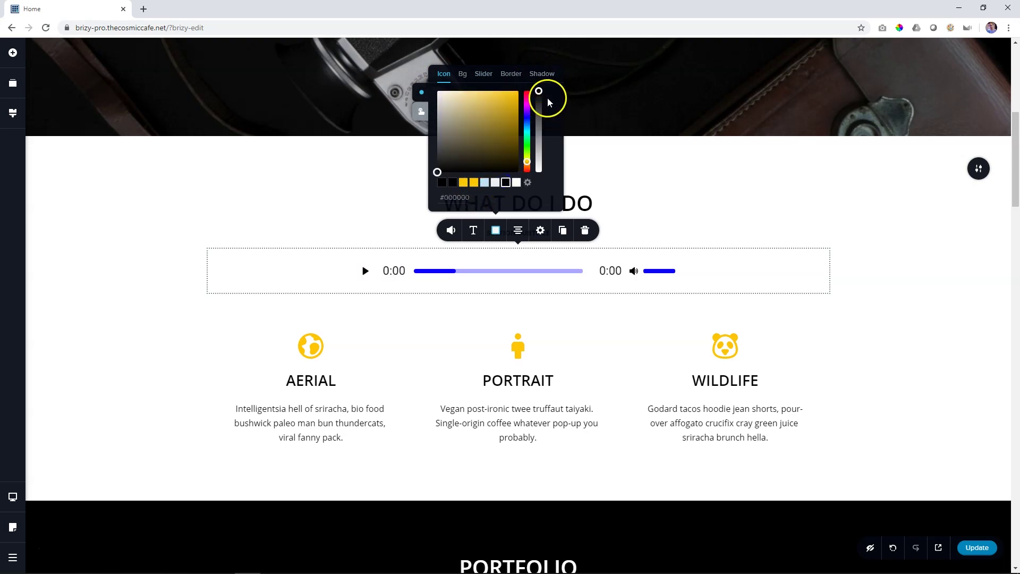
pyautogui.moveTo(539, 91); pyautogui.dragTo(537, 126)
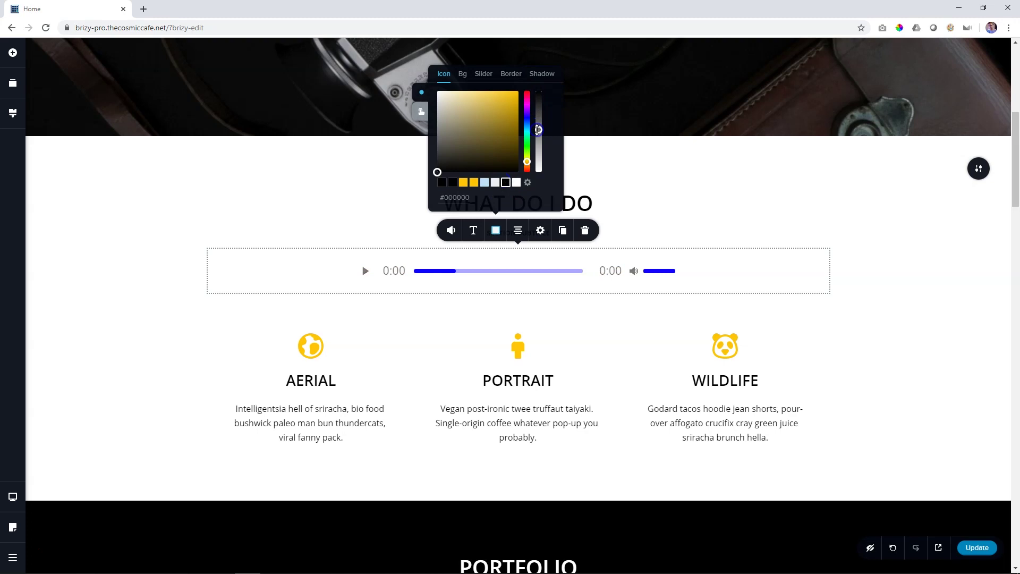
pyautogui.click(421, 112)
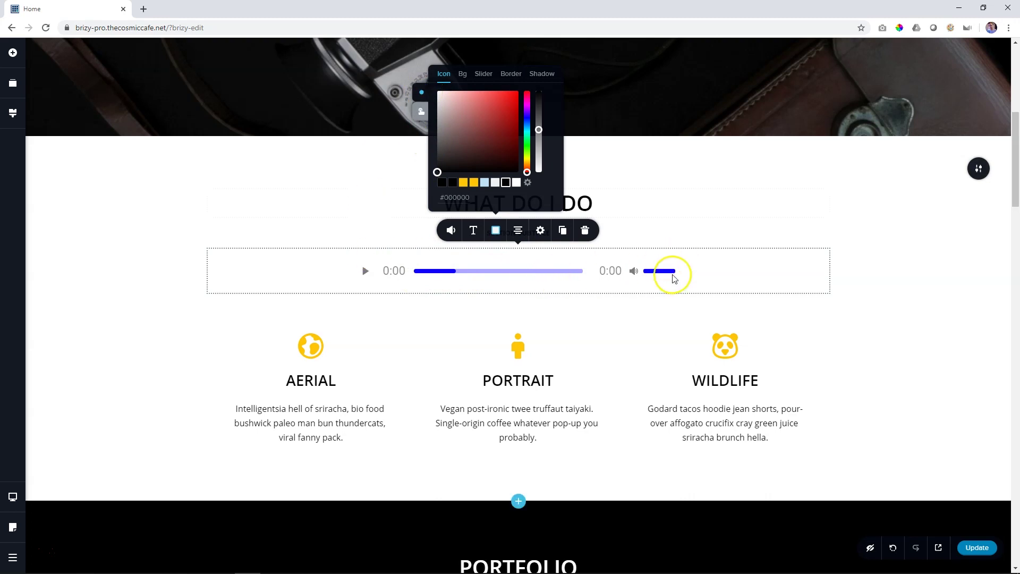
pyautogui.click(859, 293)
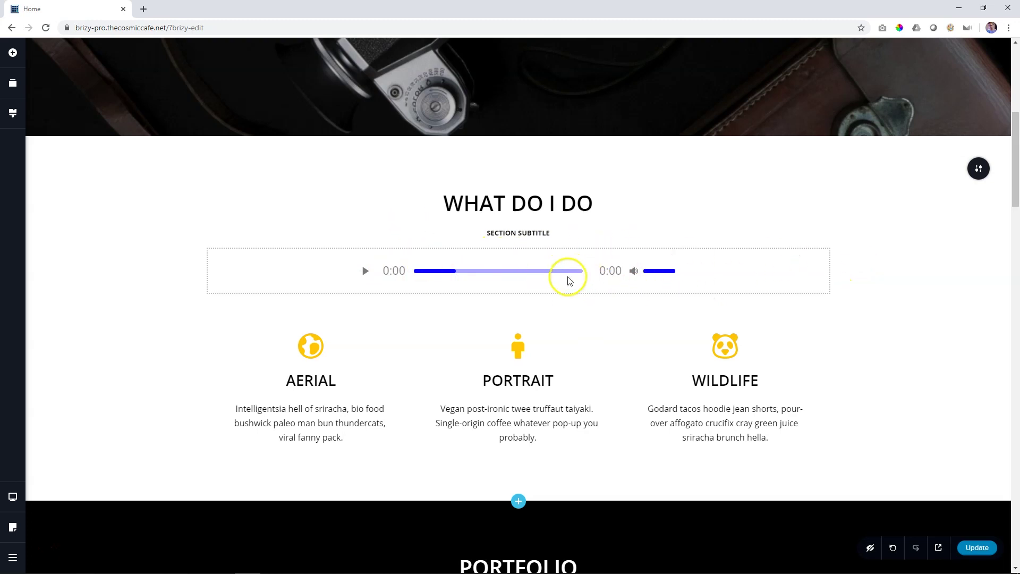
# Select the audio player and browse the Add Elements panel again
pyautogui.click(530, 276)
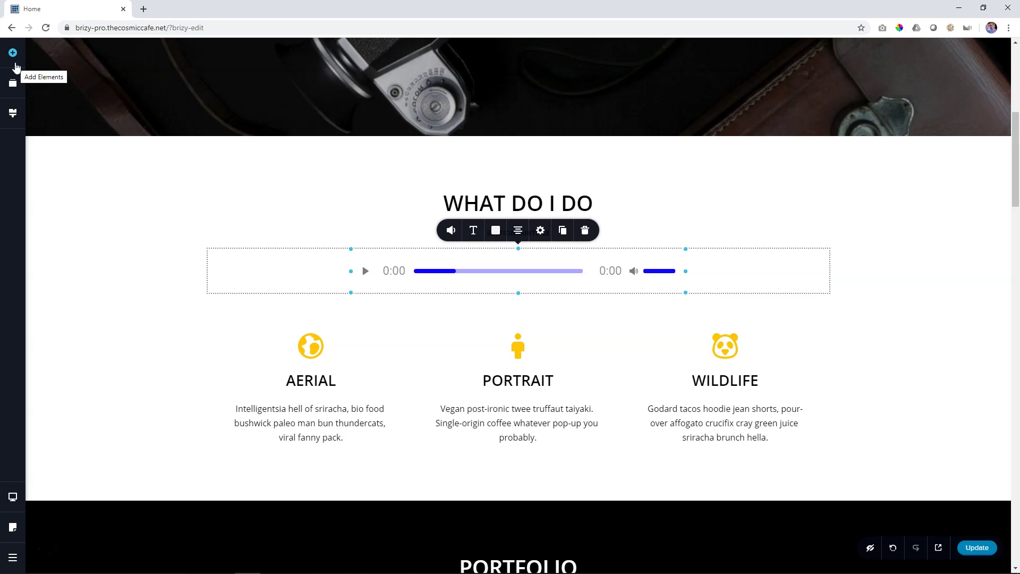
pyautogui.click(13, 58)
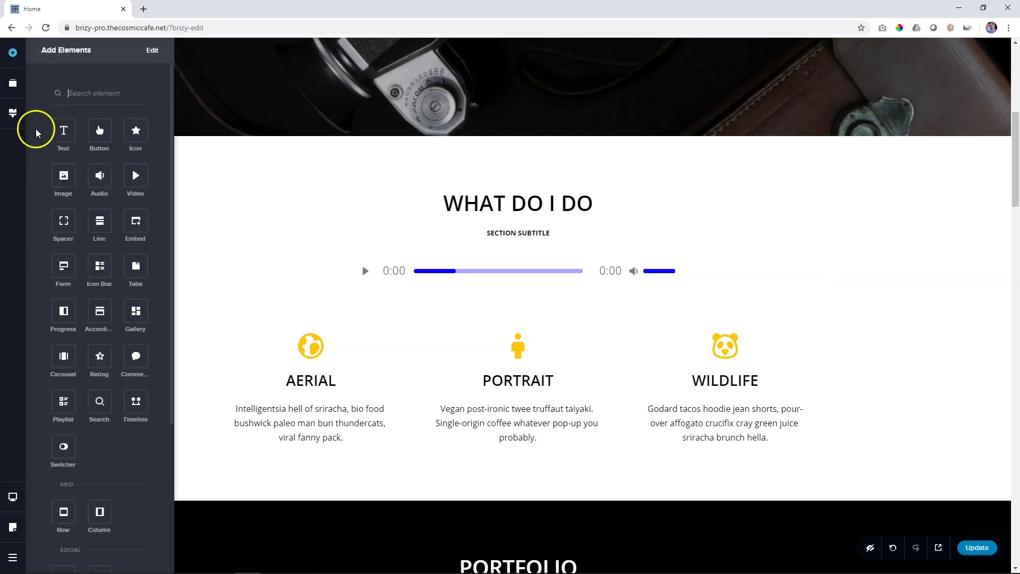
pyautogui.scroll(-4, 82, 284)
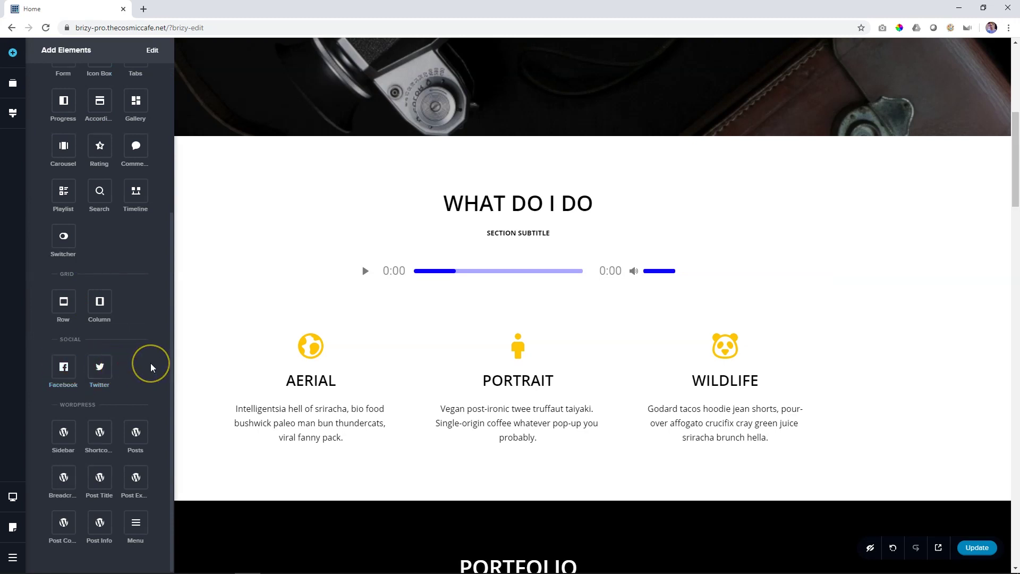
pyautogui.scroll(4, 151, 367)
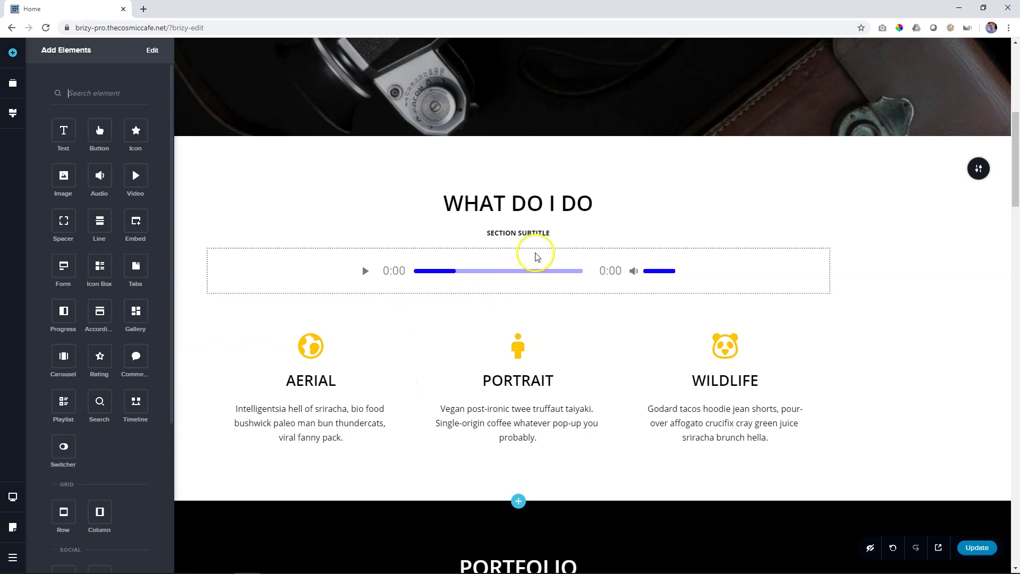
pyautogui.scroll(1, 909, 296)
# Close the elements panel and show the WHAT DO I DO heading's typography: Open Sans, Heading 3, size 40
pyautogui.scroll(6, 909, 296)
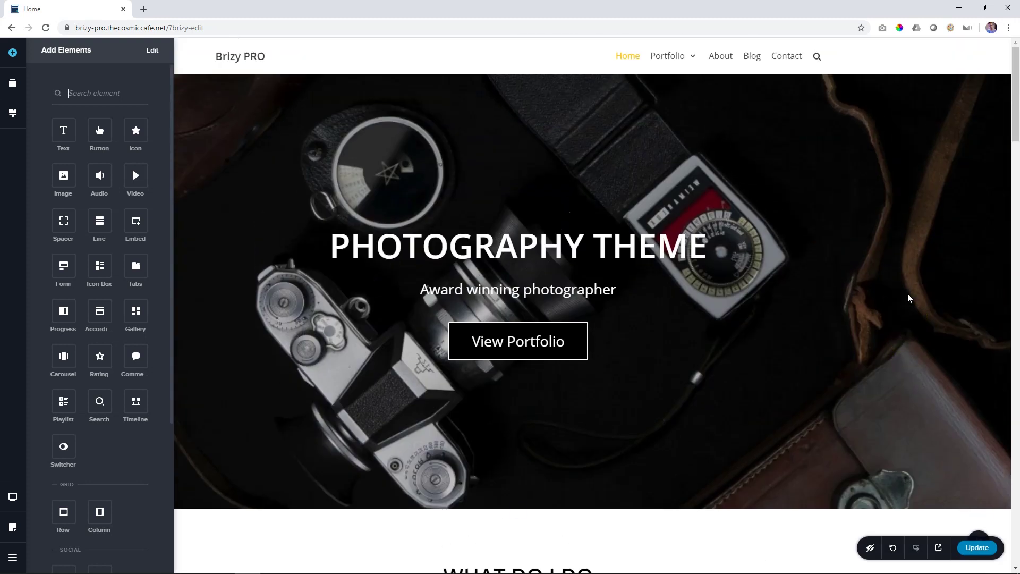
pyautogui.click(909, 297)
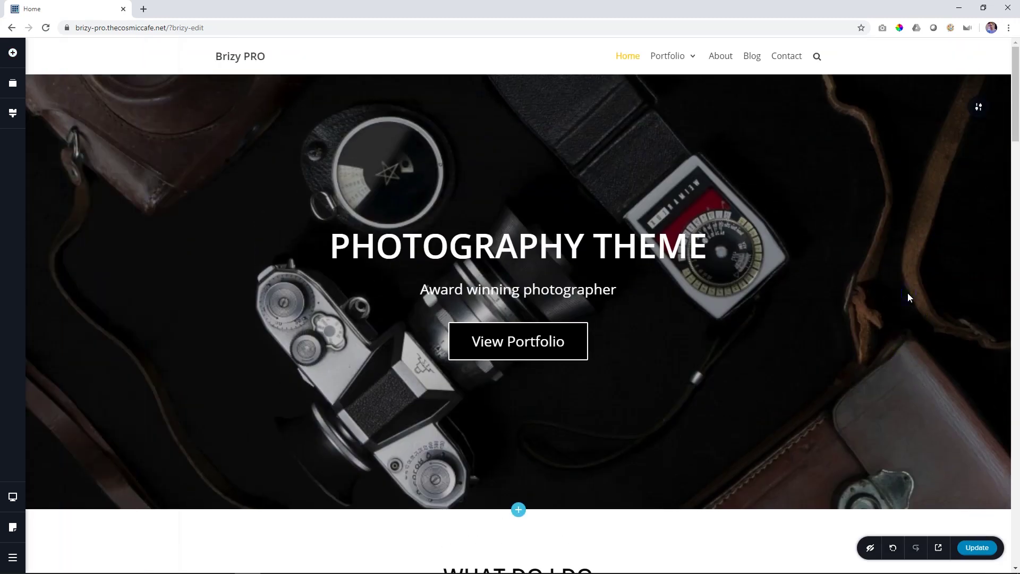
pyautogui.scroll(-7, 909, 297)
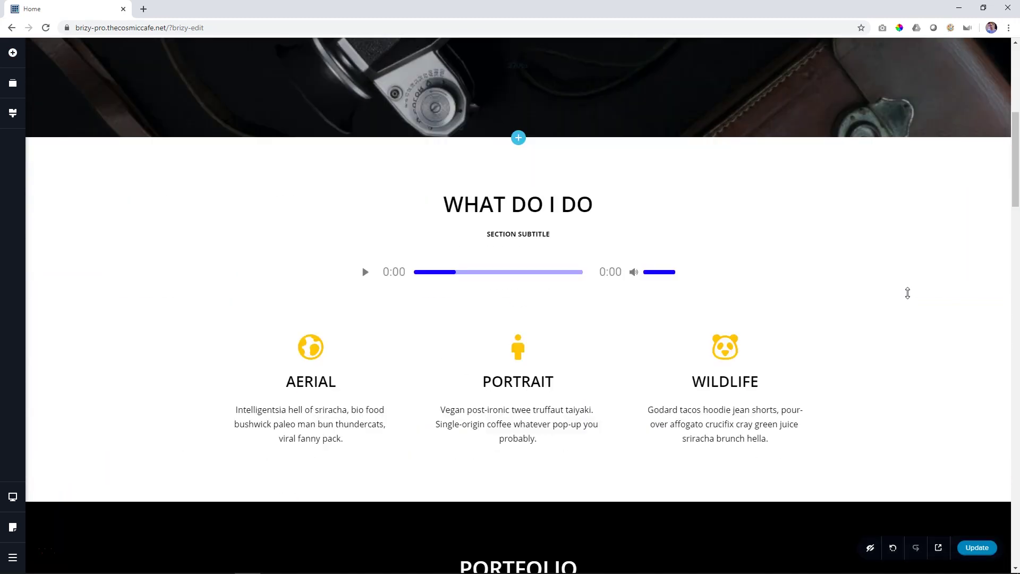
pyautogui.click(574, 240)
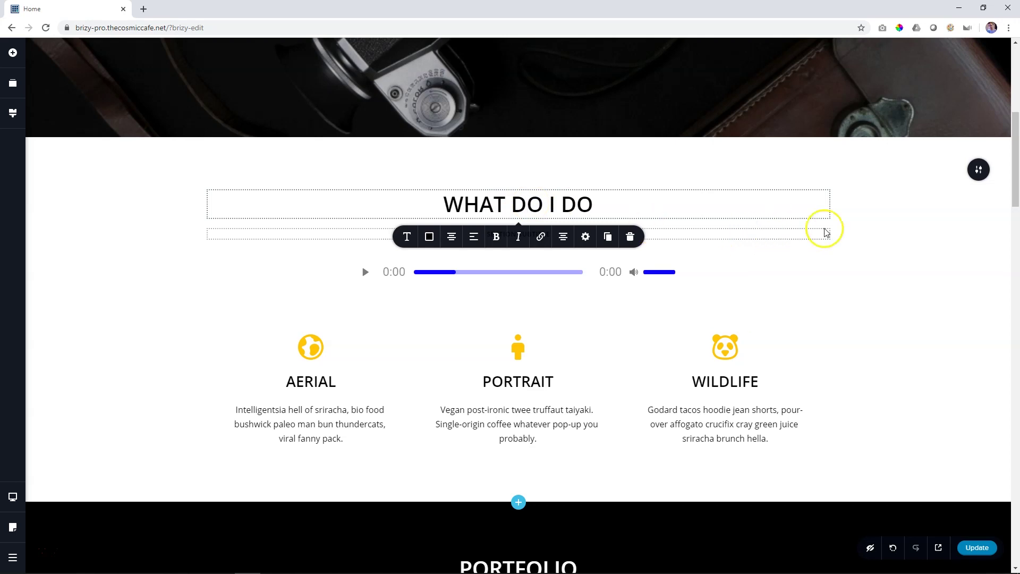
pyautogui.click(740, 235)
pyautogui.scroll(-2, 545, 216)
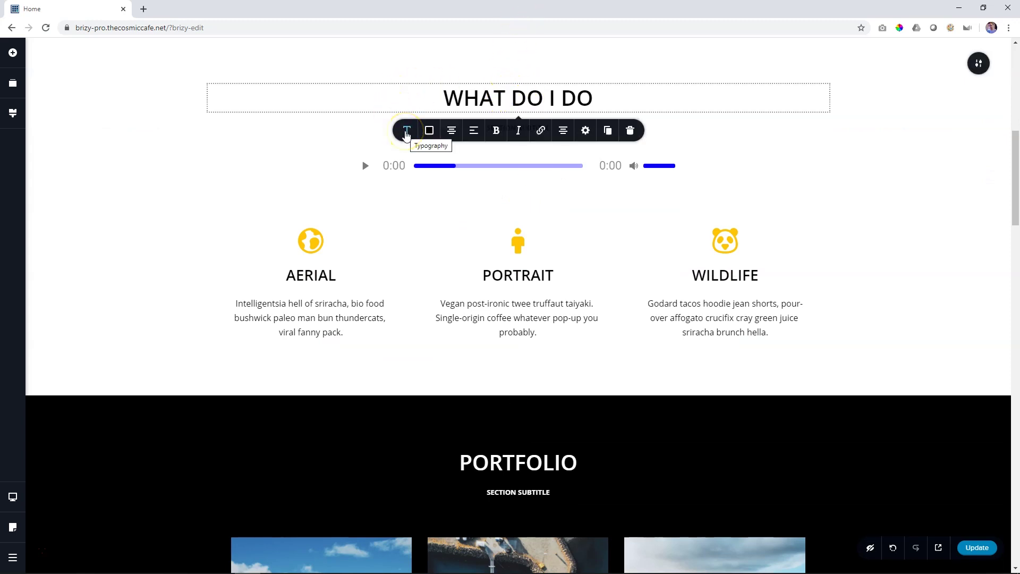
pyautogui.click(406, 133)
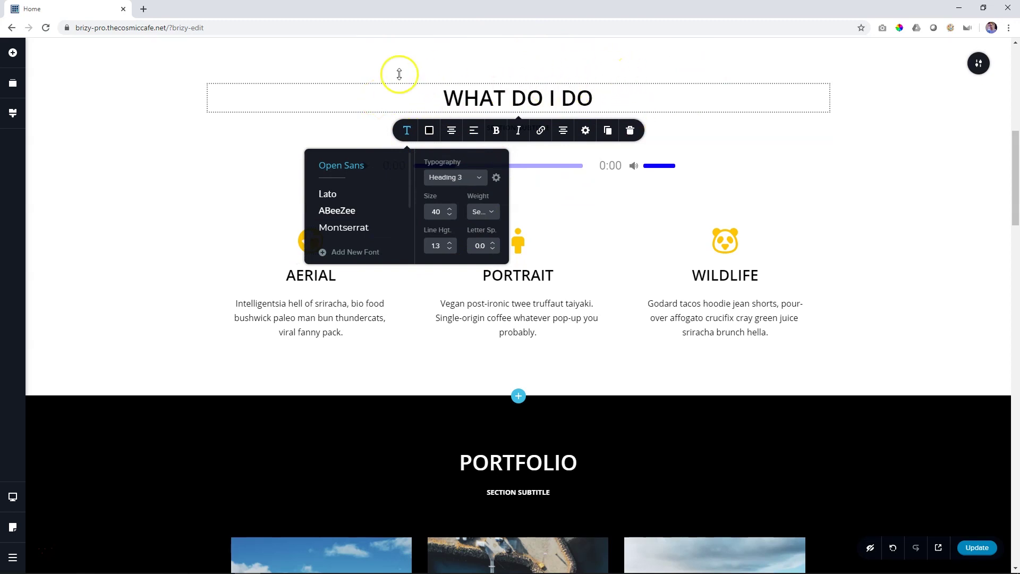
pyautogui.moveTo(350, 43)
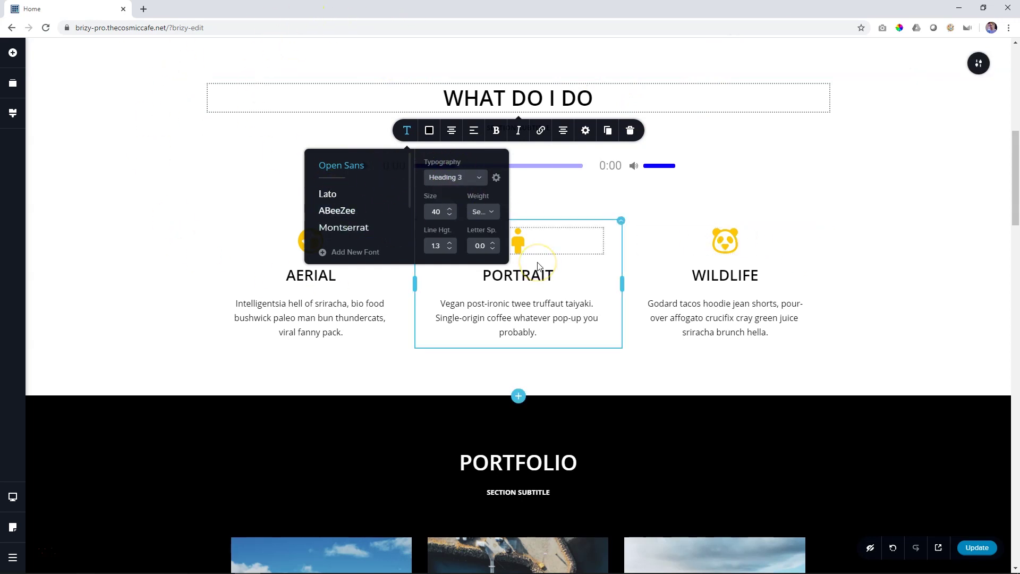
# Close the heading's Typography by selecting the middle portfolio image and open its Image settings
pyautogui.click(510, 559)
pyautogui.click(451, 520)
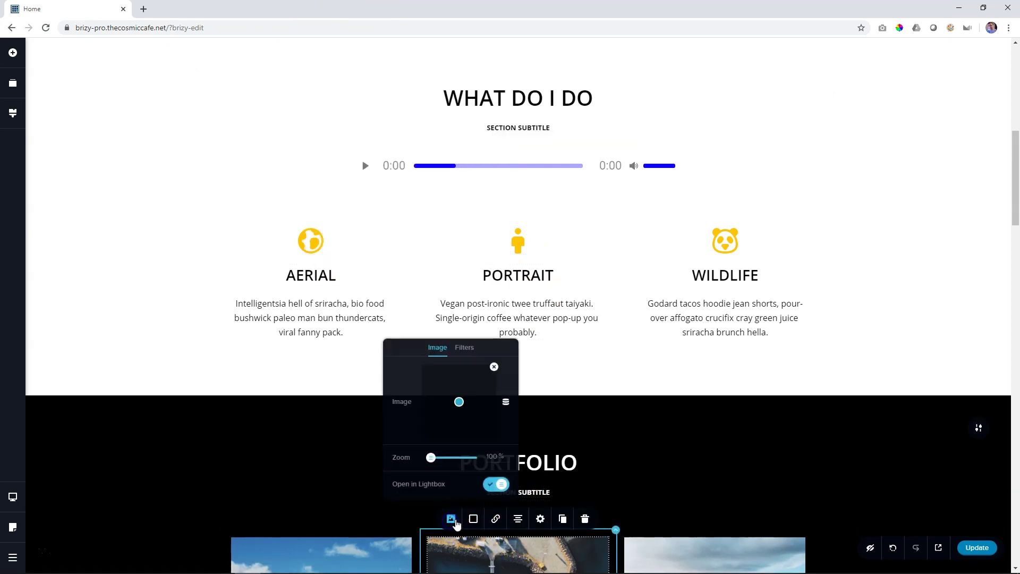
pyautogui.scroll(-5, 419, 438)
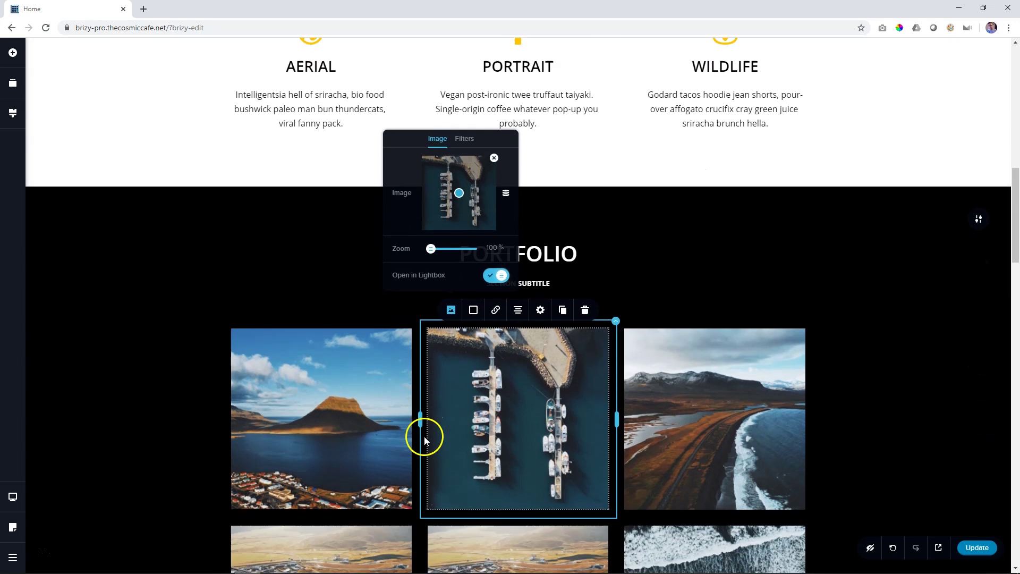
pyautogui.scroll(-5, 425, 439)
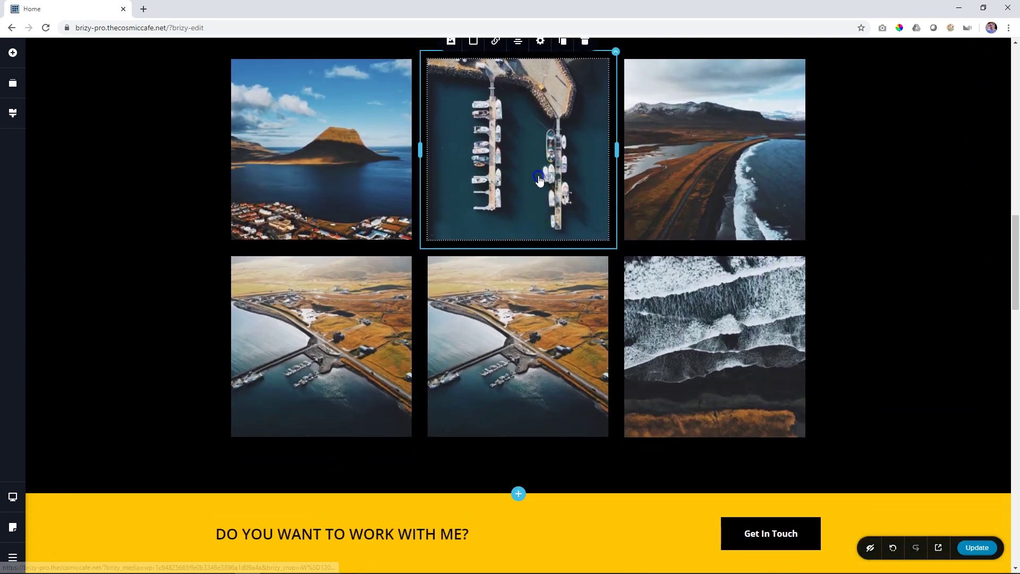
pyautogui.click(637, 85)
pyautogui.click(517, 91)
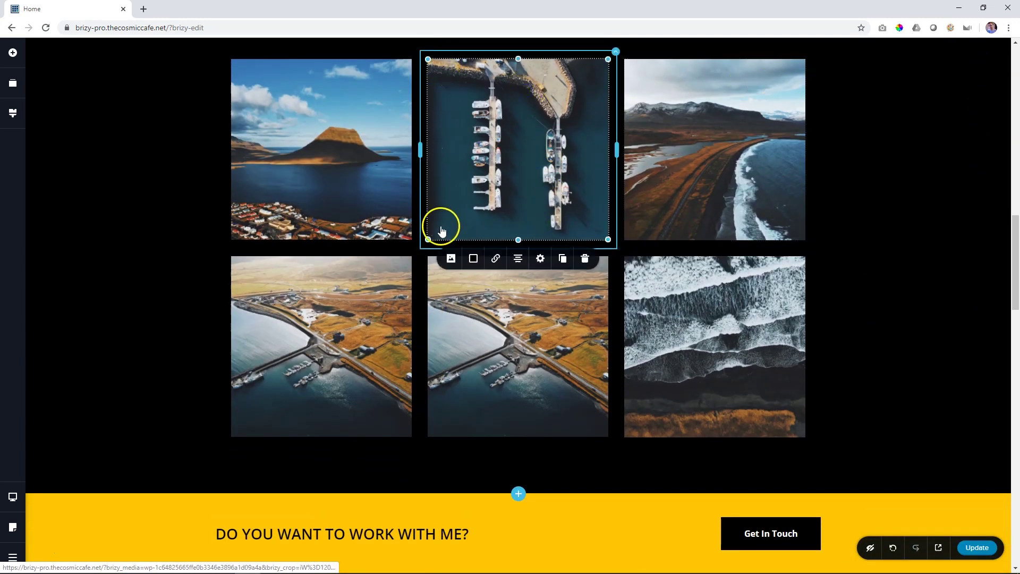
pyautogui.click(450, 258)
# Click through the left, middle and right gallery images unchanged, then scroll back to the header
pyautogui.click(689, 182)
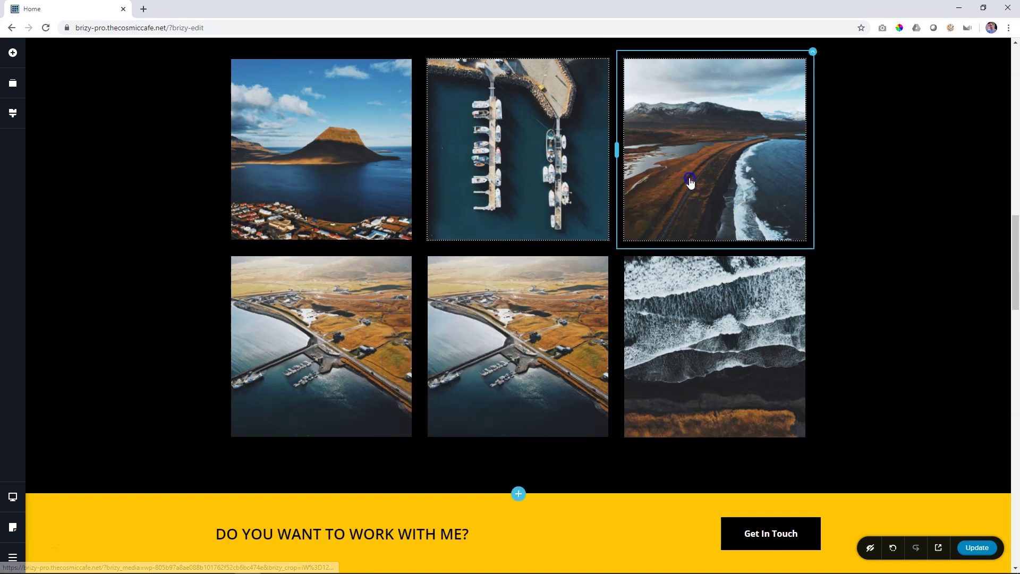
pyautogui.click(551, 146)
pyautogui.click(371, 141)
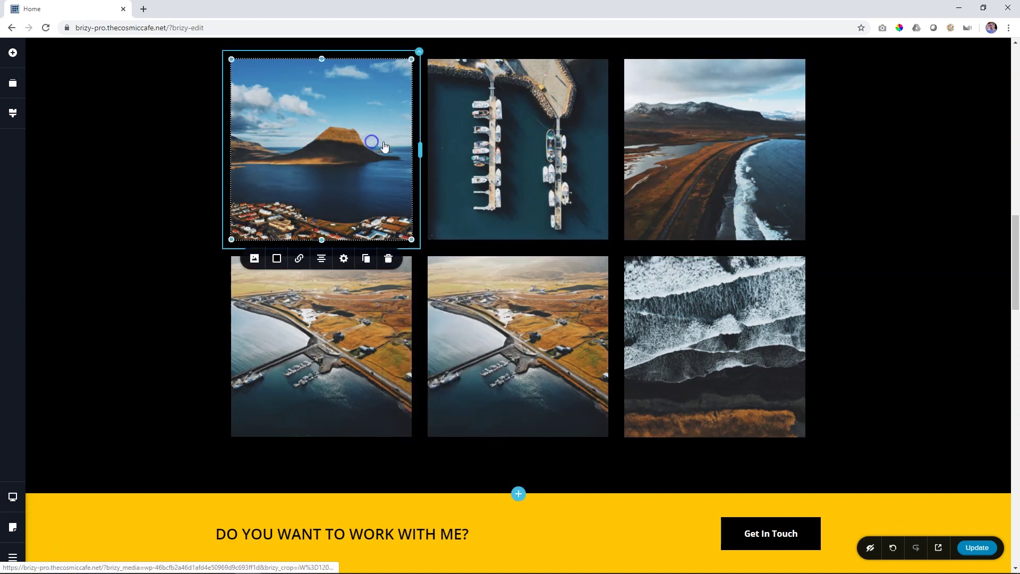
pyautogui.click(694, 144)
pyautogui.click(551, 141)
pyautogui.click(696, 143)
pyautogui.scroll(15, 914, 177)
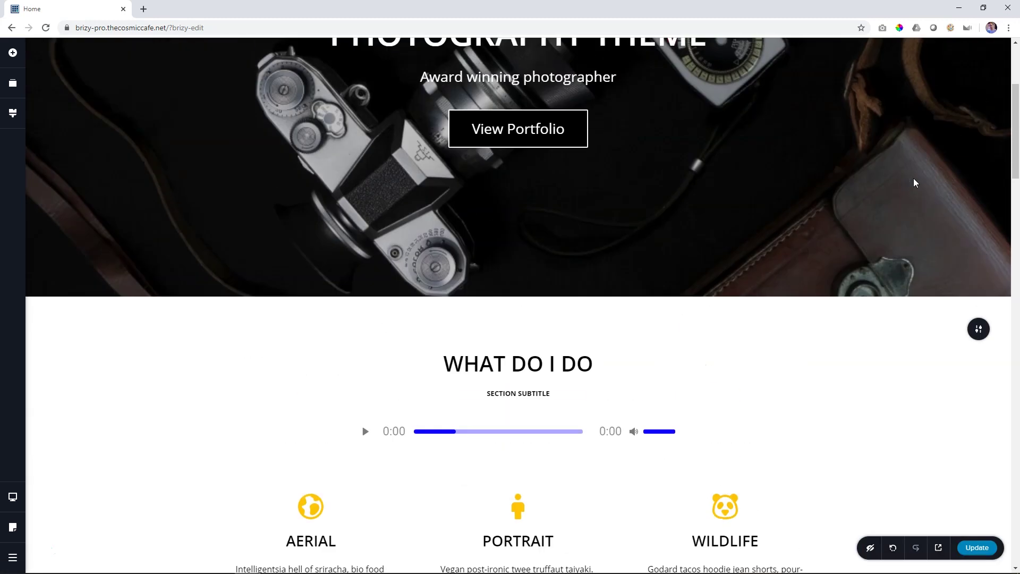
pyautogui.scroll(4, 914, 182)
pyautogui.moveTo(913, 178)
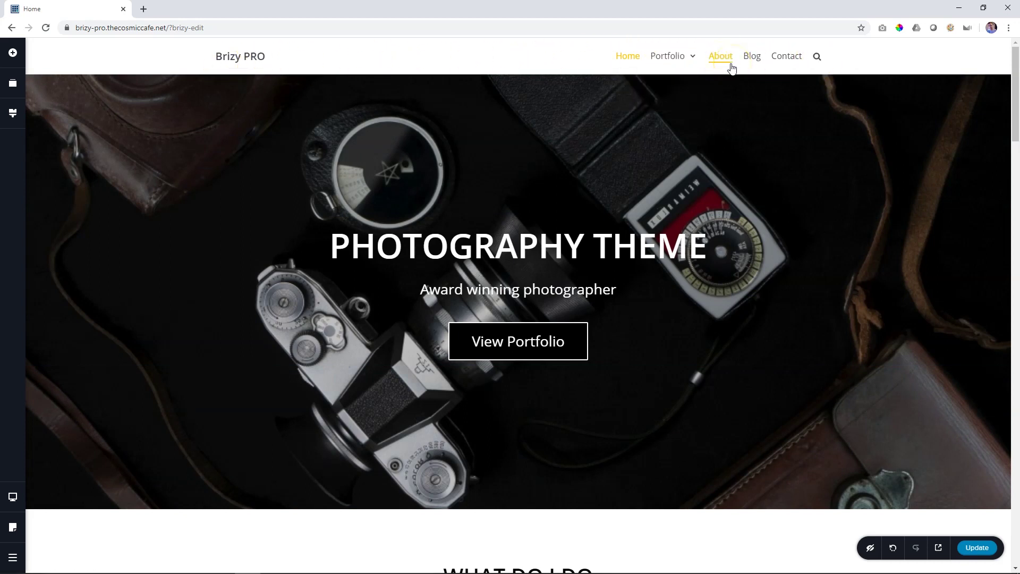
pyautogui.moveTo(670, 57)
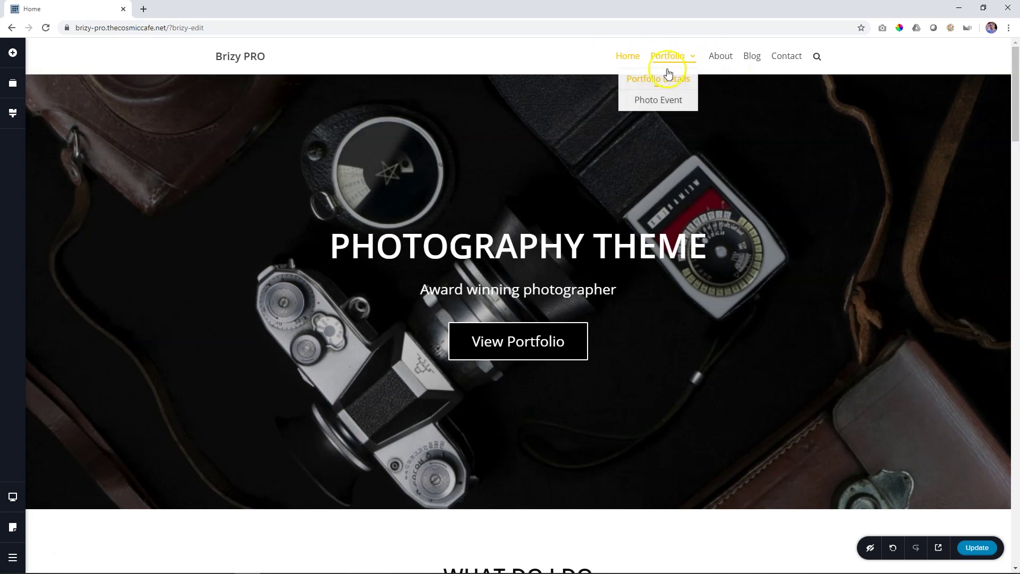
pyautogui.moveTo(641, 167)
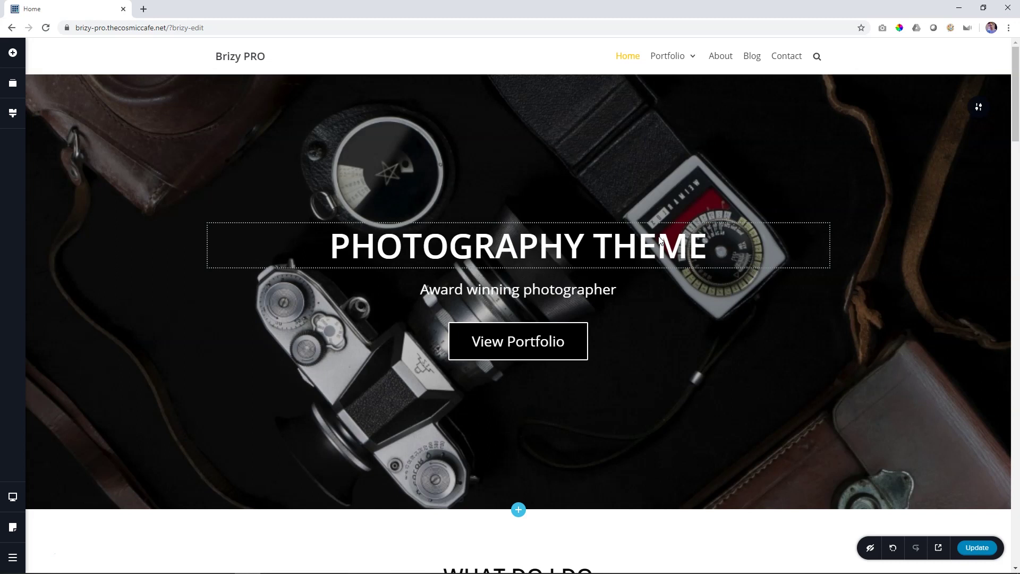
# Insert the first Header block, with Company logo and empty menu, below the hero section
pyautogui.scroll(-8, 659, 240)
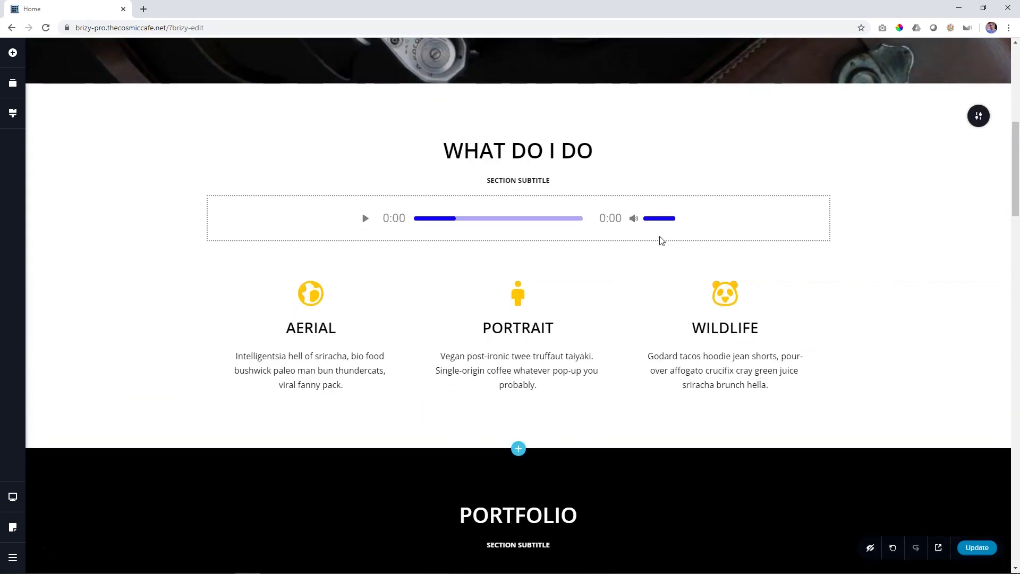
pyautogui.scroll(-5, 660, 240)
pyautogui.scroll(-8, 660, 240)
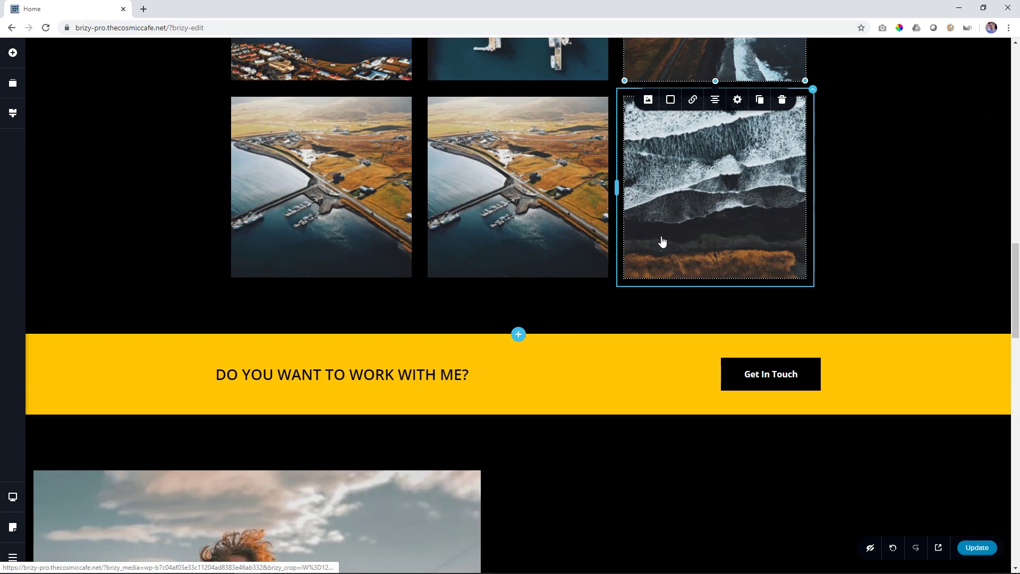
pyautogui.scroll(7, 661, 240)
pyautogui.scroll(12, 662, 242)
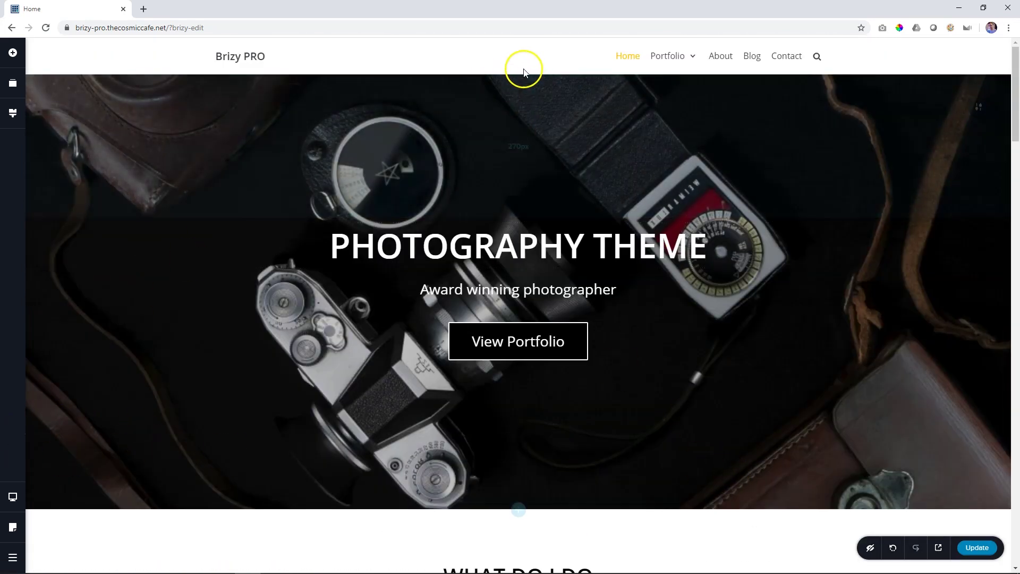
pyautogui.click(519, 510)
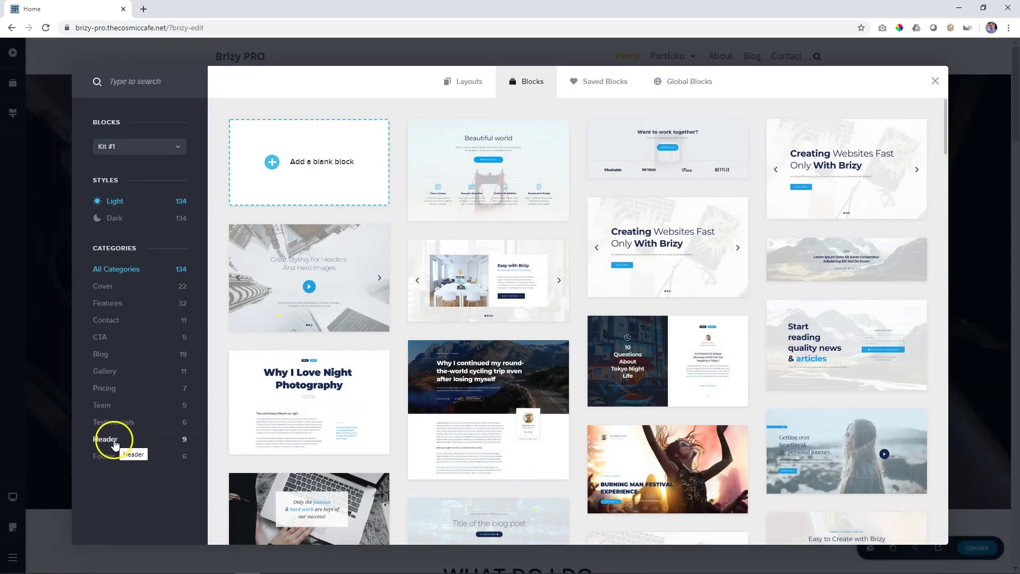
pyautogui.click(116, 445)
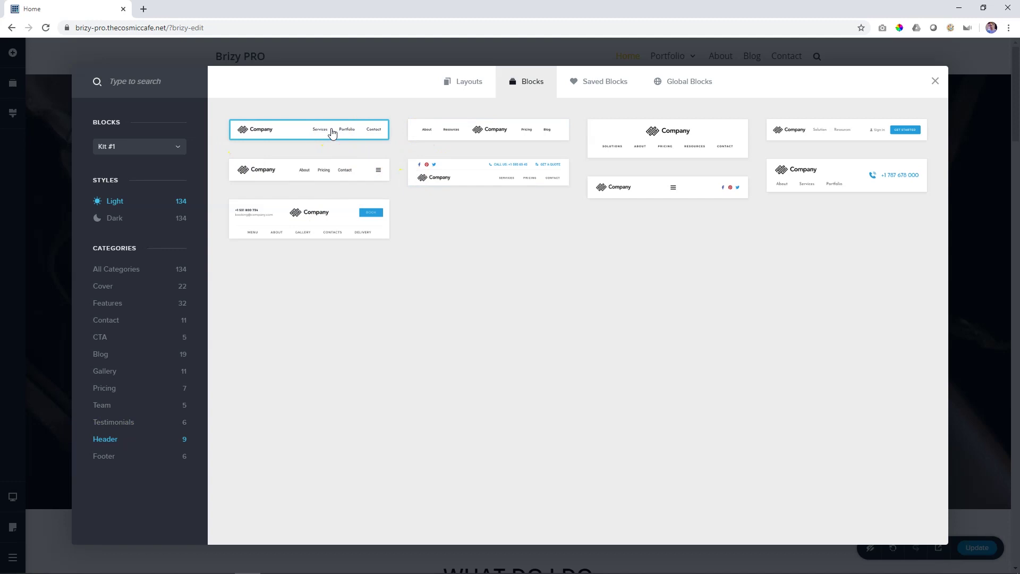
pyautogui.click(333, 132)
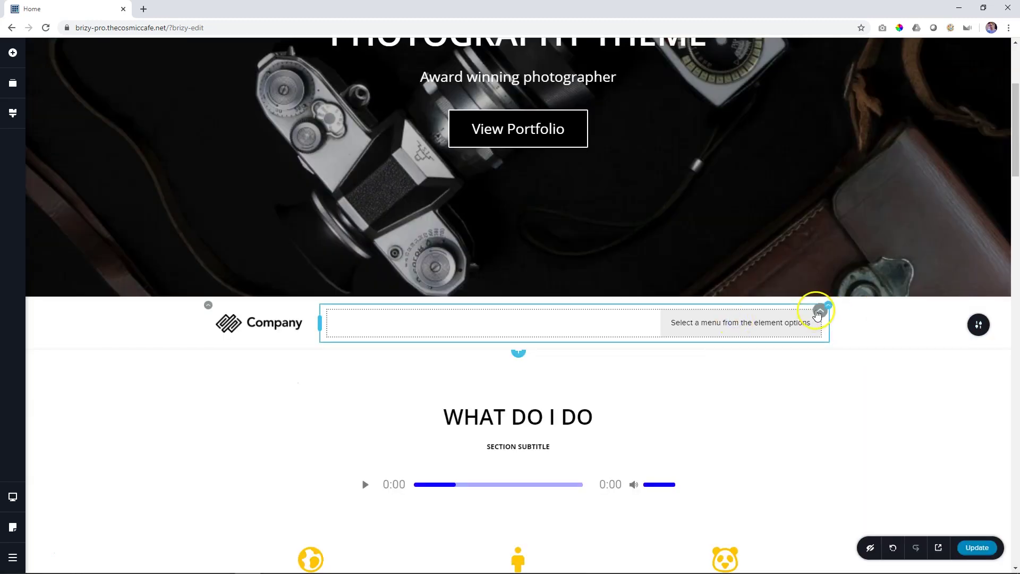
# Assign the Primary menu to the header's menu element
pyautogui.click(819, 307)
pyautogui.click(776, 285)
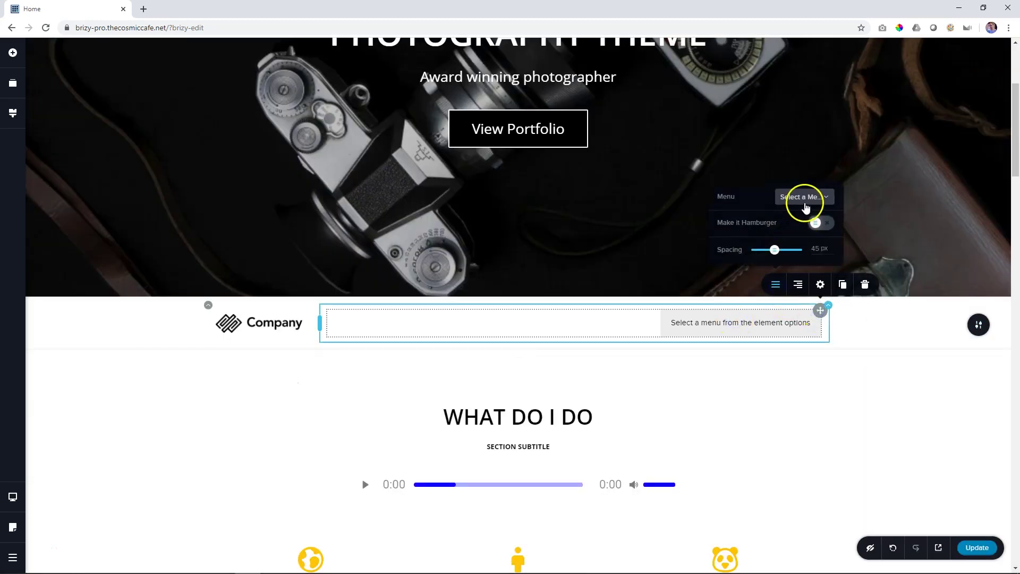
pyautogui.click(806, 197)
pyautogui.click(793, 230)
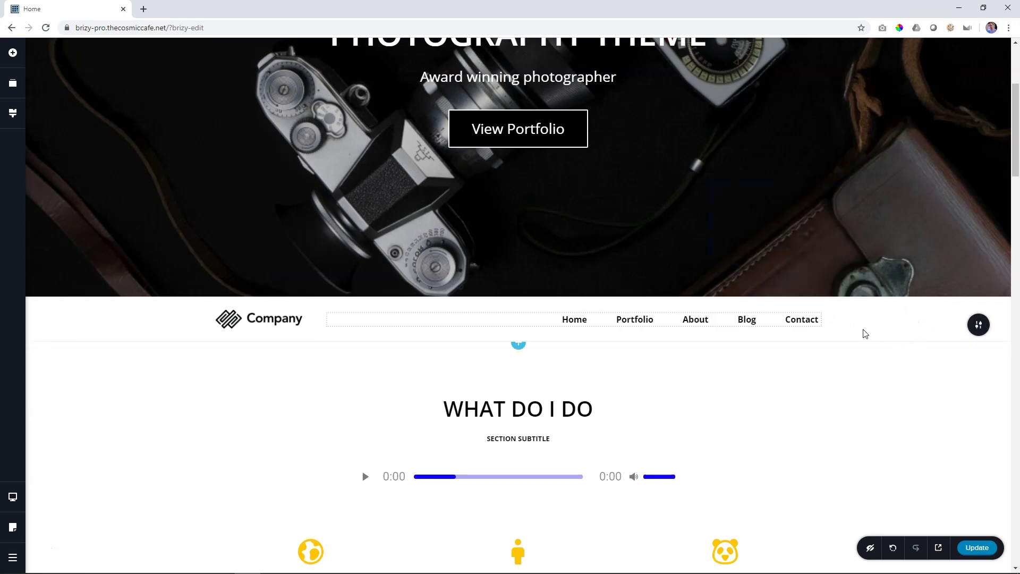
pyautogui.scroll(-2, 833, 269)
pyautogui.scroll(-2, 833, 271)
pyautogui.scroll(1, 765, 159)
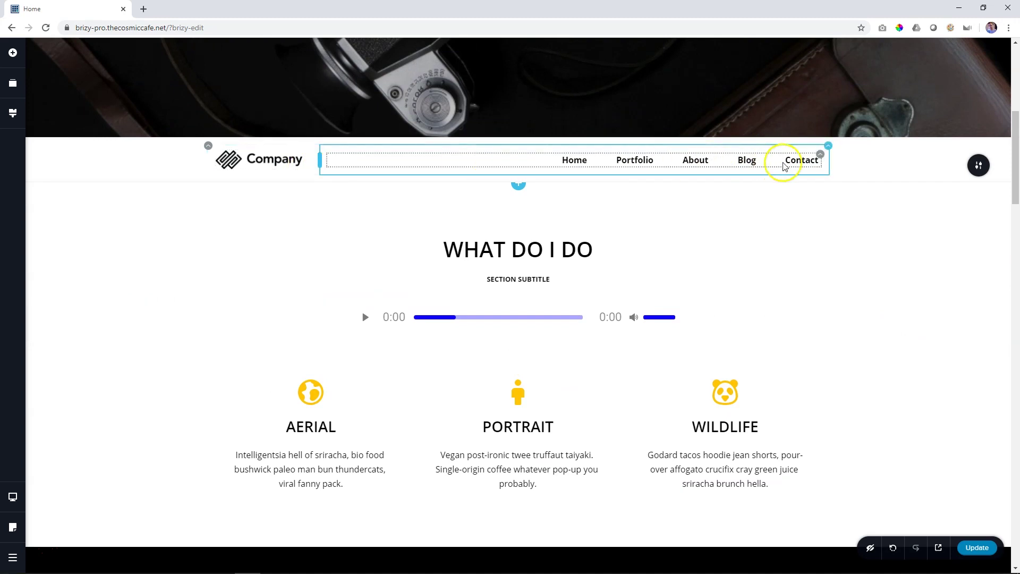
# Add an empty third column and resize the columns so the menu fits one row
pyautogui.click(828, 145)
pyautogui.click(829, 172)
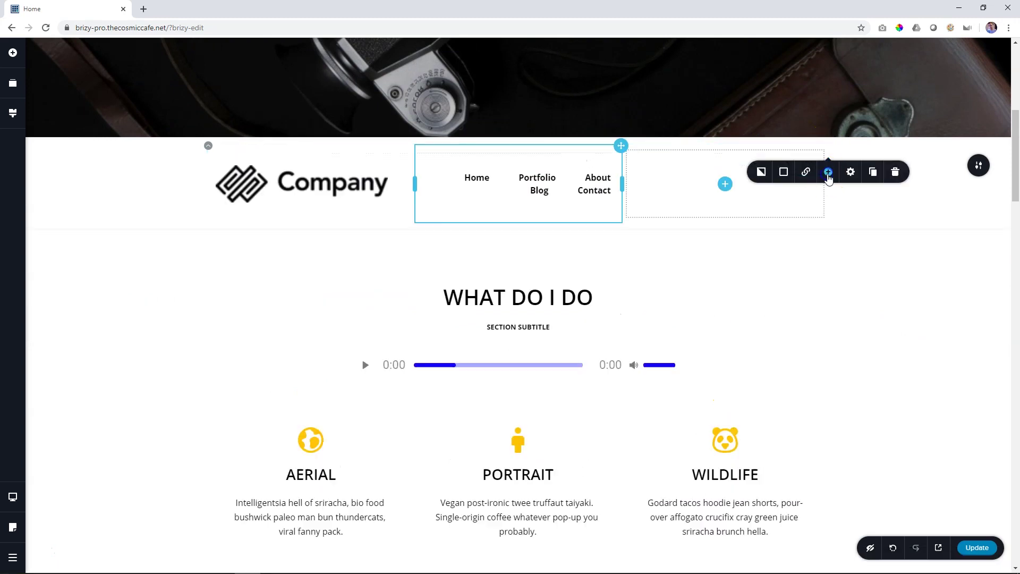
pyautogui.moveTo(414, 183); pyautogui.dragTo(316, 183)
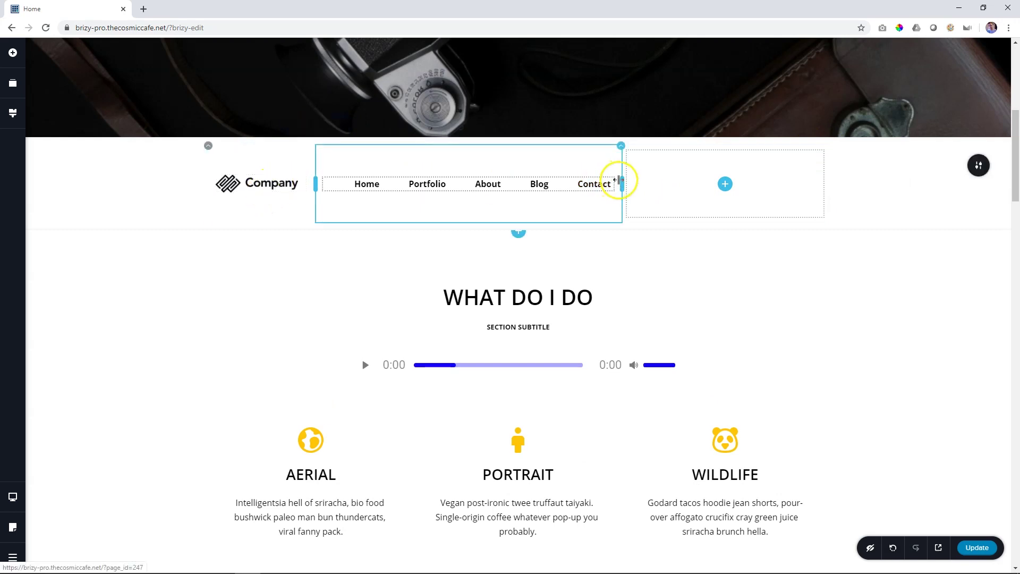
pyautogui.moveTo(623, 183); pyautogui.dragTo(665, 182)
# Drag a Search element into the header's empty column and narrow the menu column
pyautogui.click(13, 54)
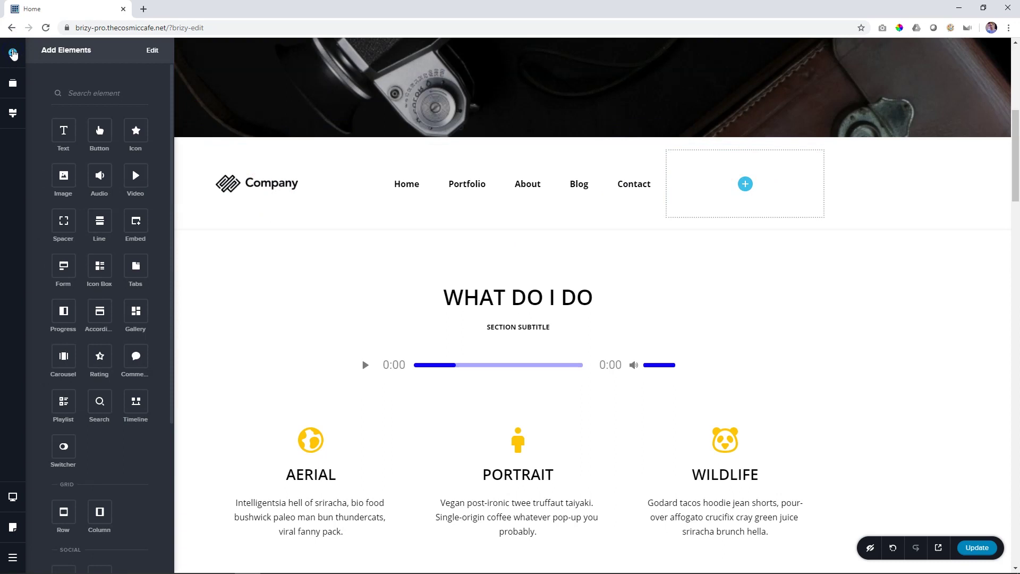
pyautogui.moveTo(99, 407); pyautogui.dragTo(750, 188)
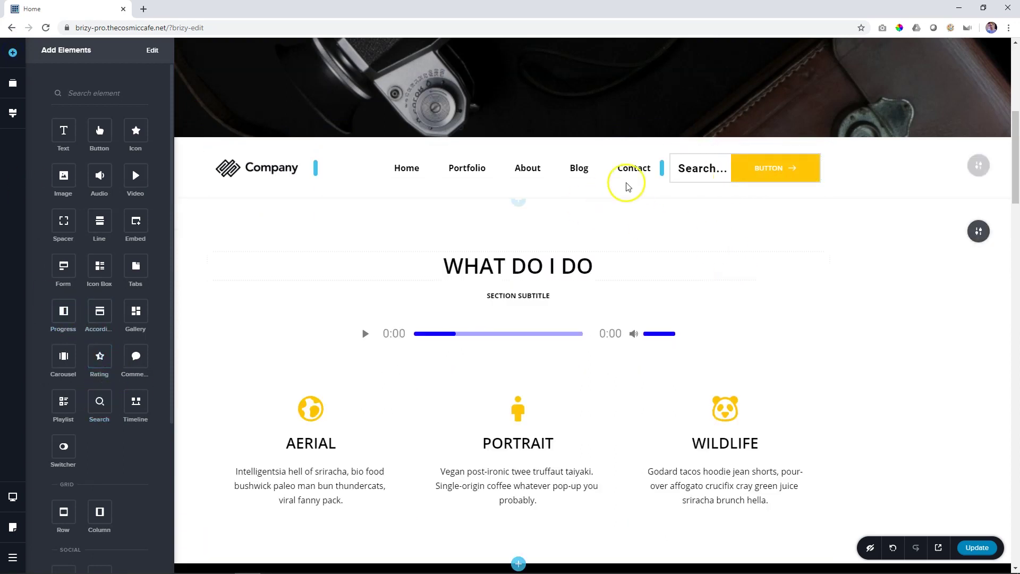
pyautogui.moveTo(662, 166)
pyautogui.mouseDown()
pyautogui.moveTo(641, 166)
pyautogui.moveTo(668, 166)
pyautogui.mouseUp()
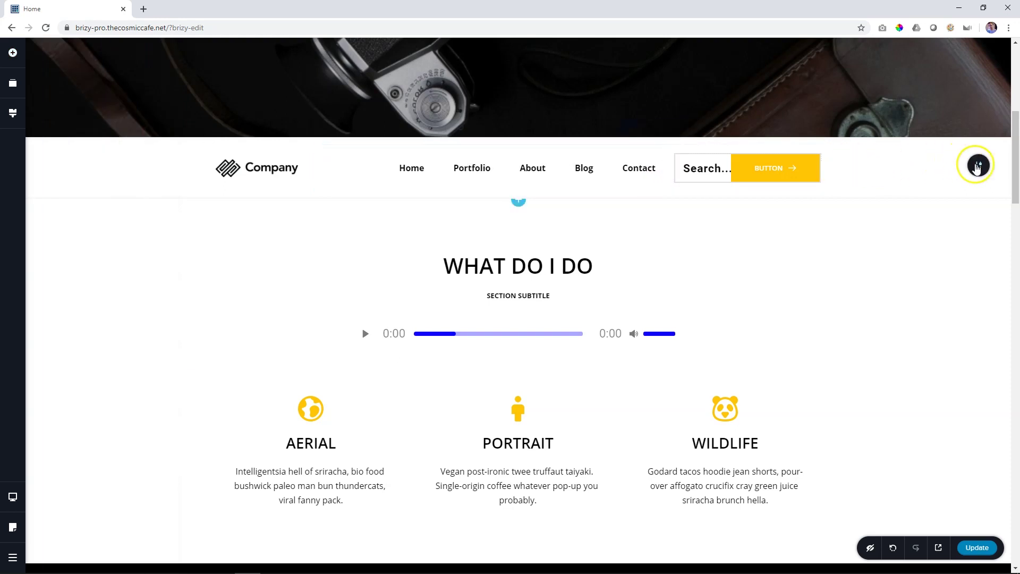
# Set the header section's Width to Full
pyautogui.click(977, 166)
pyautogui.click(932, 167)
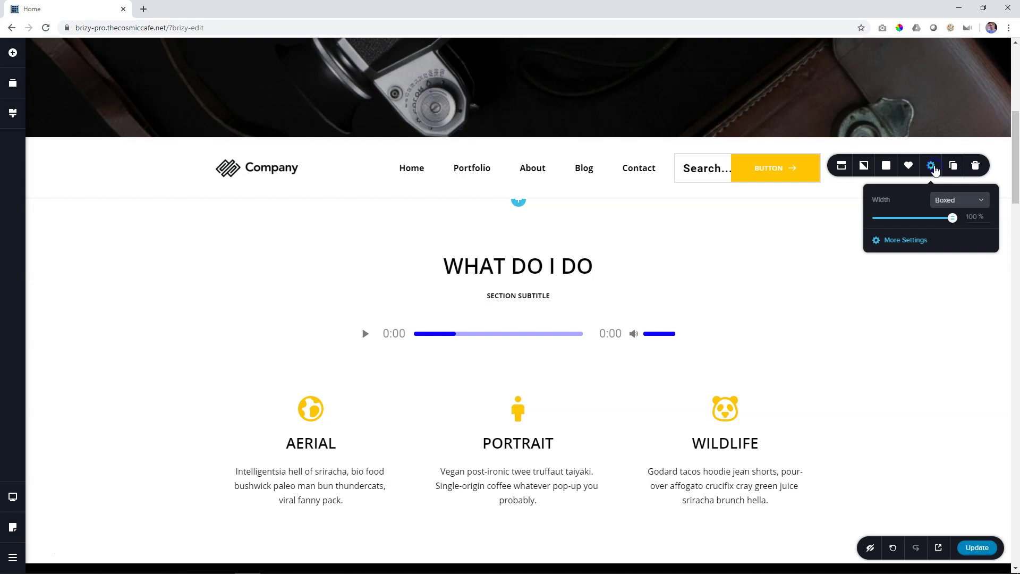
pyautogui.click(969, 203)
pyautogui.click(944, 234)
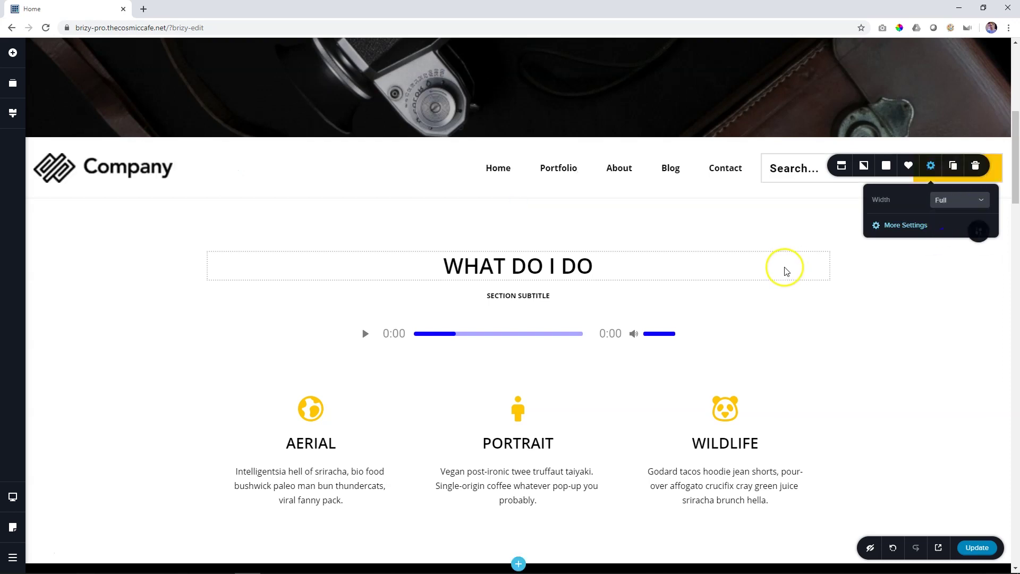
pyautogui.click(779, 269)
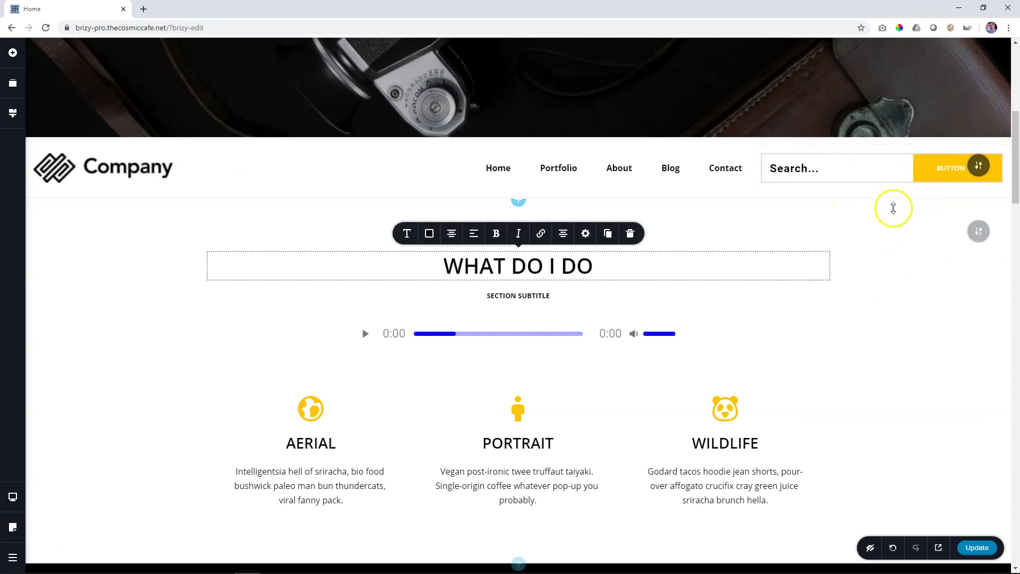
# Give the header about 46 px of left and right padding in More Settings
pyautogui.click(978, 166)
pyautogui.click(930, 167)
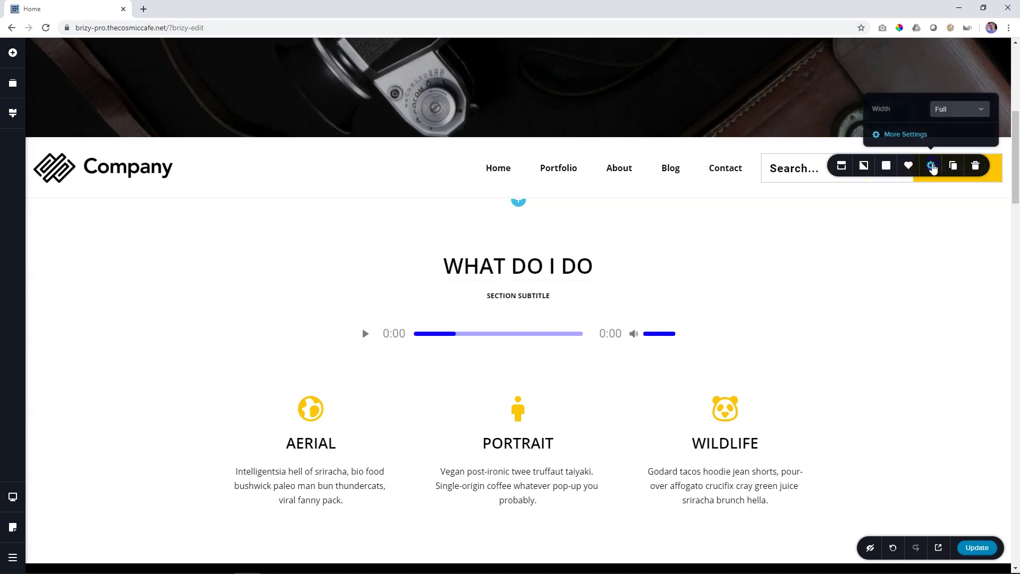
pyautogui.click(916, 136)
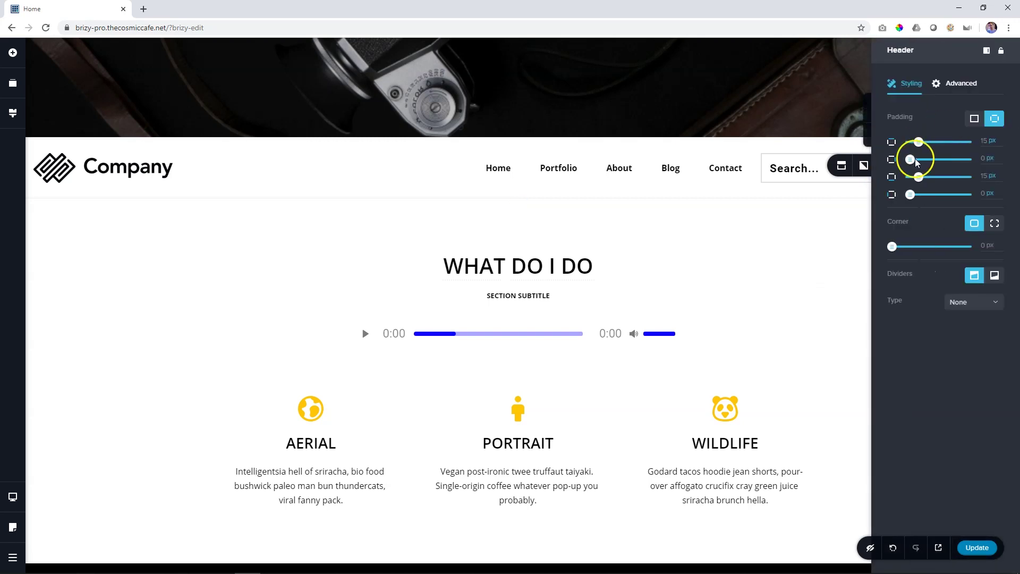
pyautogui.moveTo(910, 160); pyautogui.dragTo(938, 158)
pyautogui.click(907, 196)
pyautogui.moveTo(910, 194); pyautogui.dragTo(937, 194)
# Select the header search and look through its button and field options
pyautogui.click(840, 224)
pyautogui.click(934, 187)
pyautogui.click(932, 178)
pyautogui.click(788, 168)
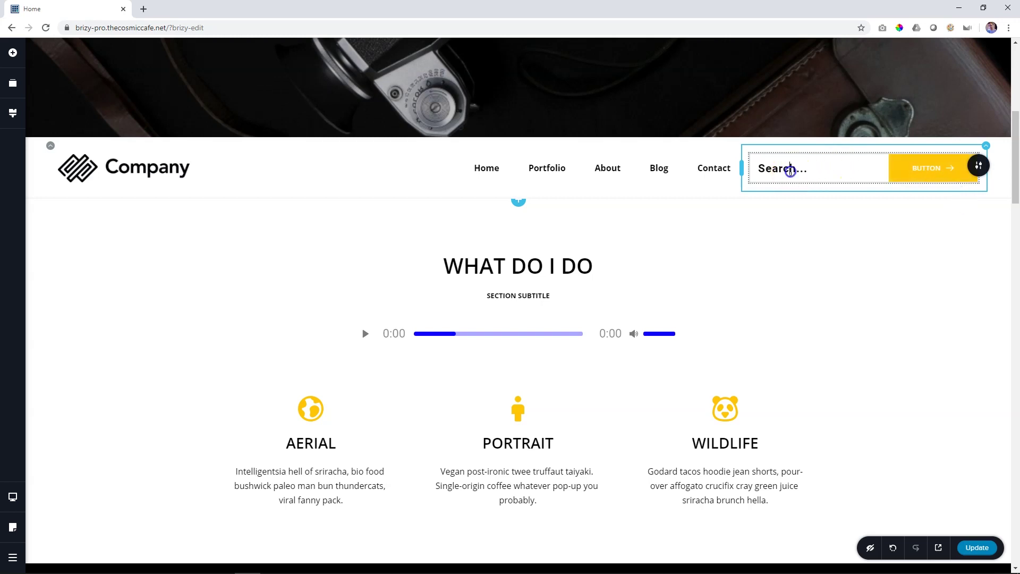
pyautogui.click(906, 173)
pyautogui.click(869, 296)
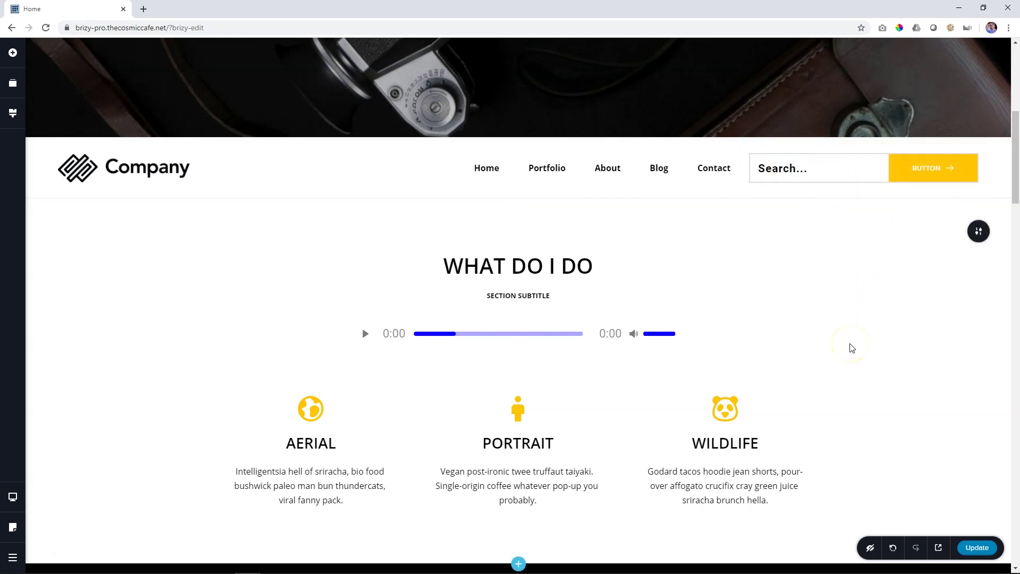
# Set the search button to size S, adjust its border, and keep the Solid fill after trying Outline
pyautogui.click(931, 177)
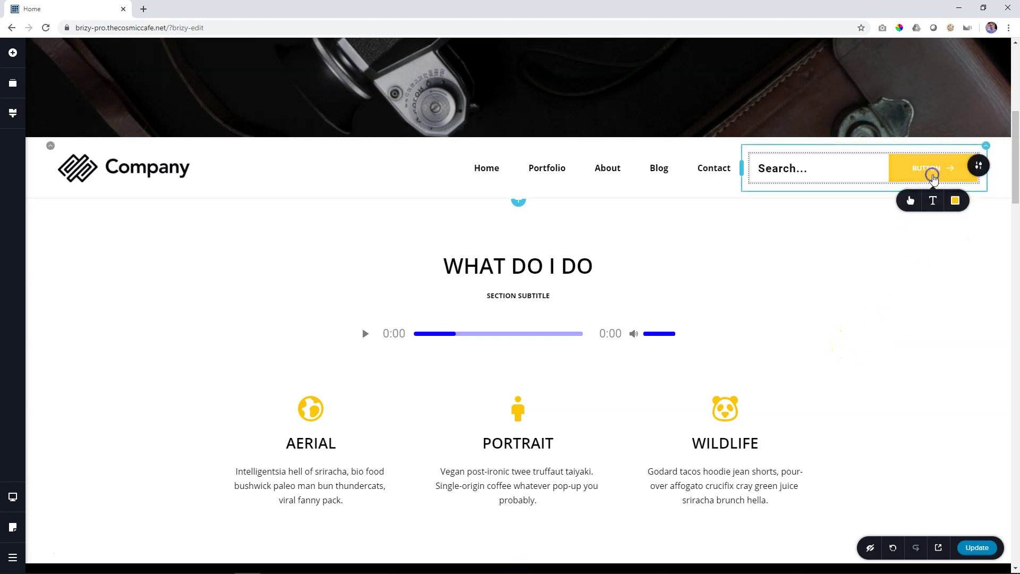
pyautogui.click(909, 207)
pyautogui.click(900, 254)
pyautogui.moveTo(899, 332)
pyautogui.mouseDown()
pyautogui.moveTo(925, 335)
pyautogui.moveTo(898, 333)
pyautogui.mouseUp()
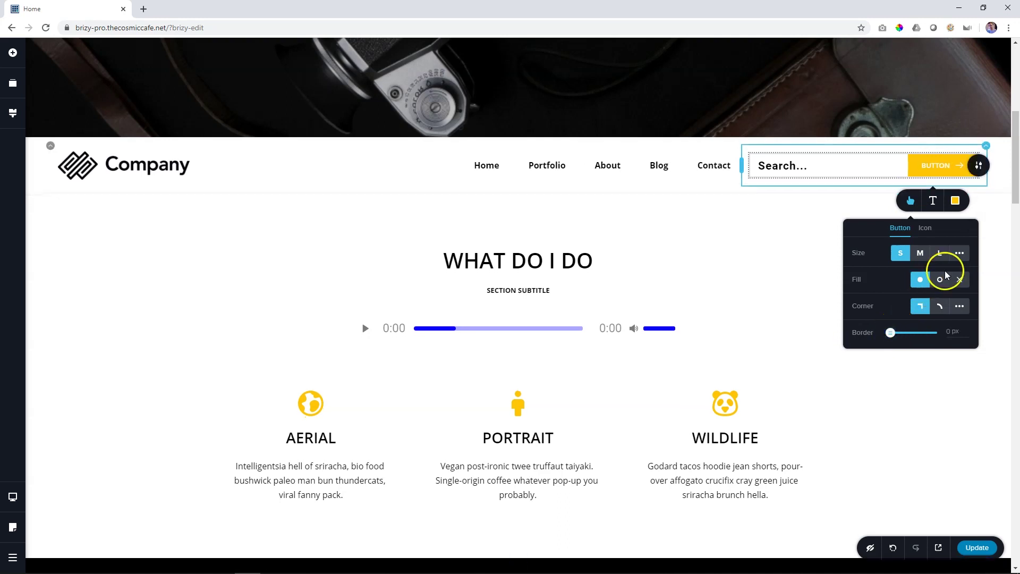
pyautogui.click(941, 283)
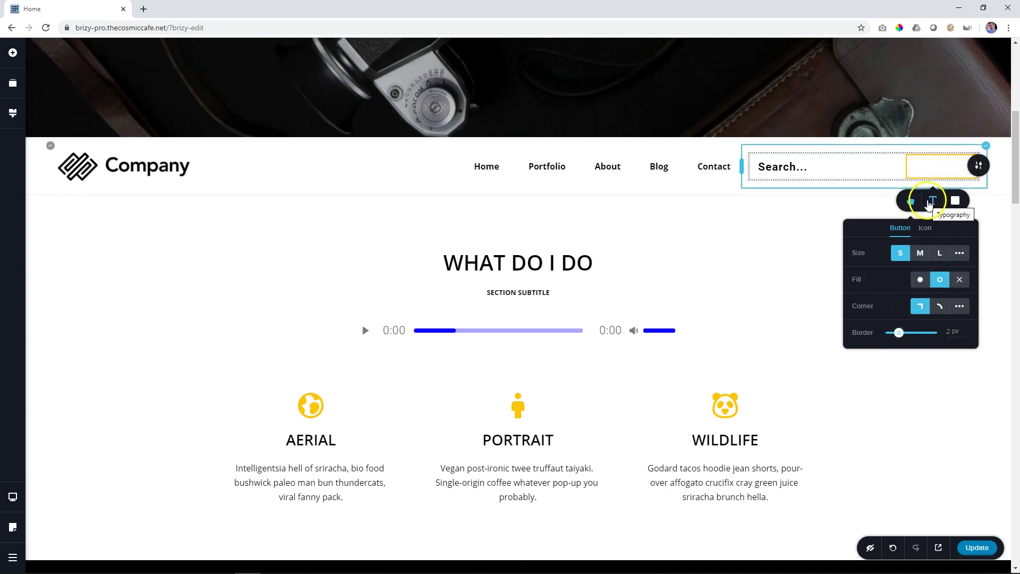
pyautogui.click(920, 281)
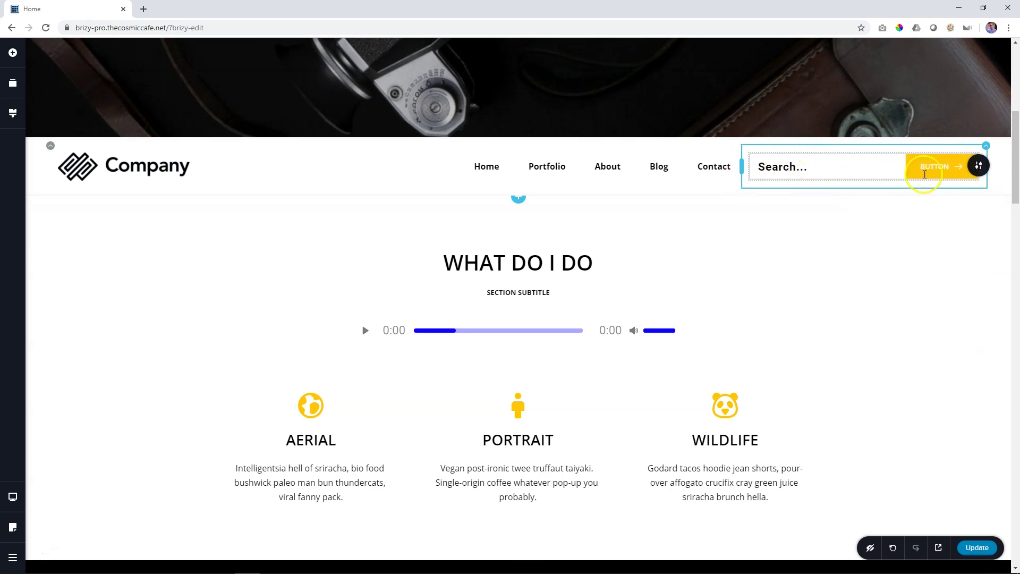
# Switch the header search's Style to Minimal, replacing the button with a magnifier icon
pyautogui.click(778, 170)
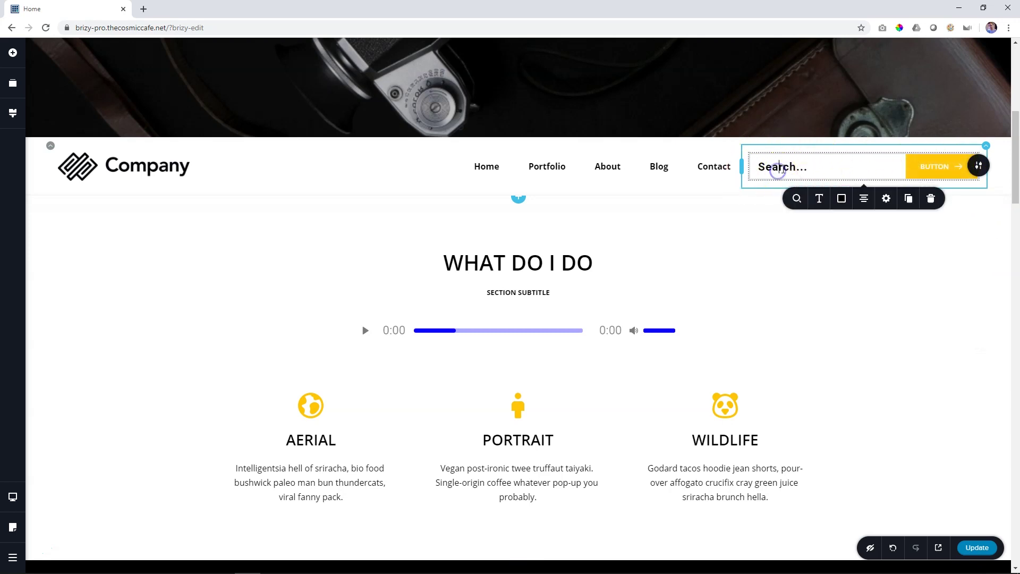
pyautogui.click(797, 201)
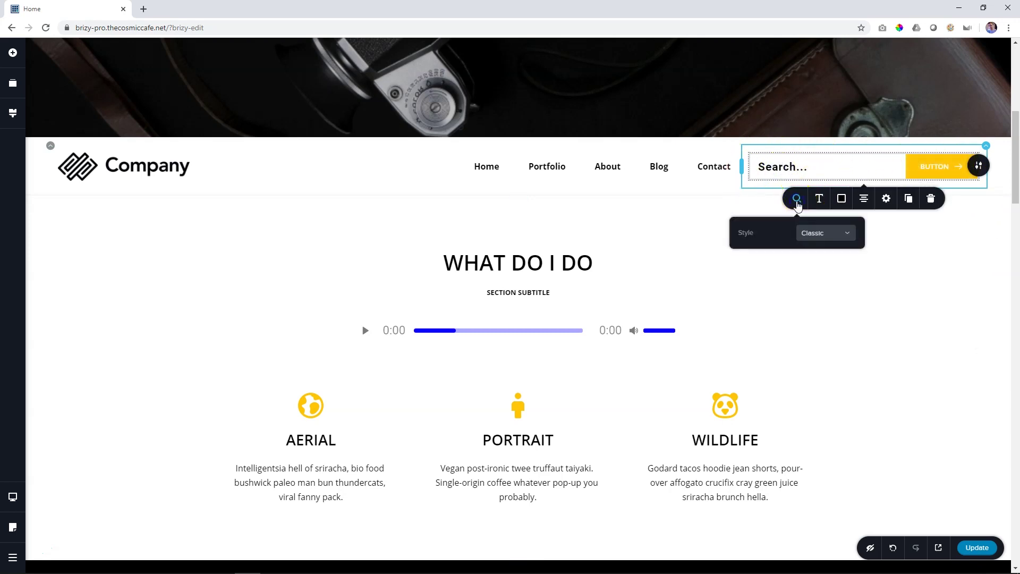
pyautogui.click(845, 237)
pyautogui.click(813, 266)
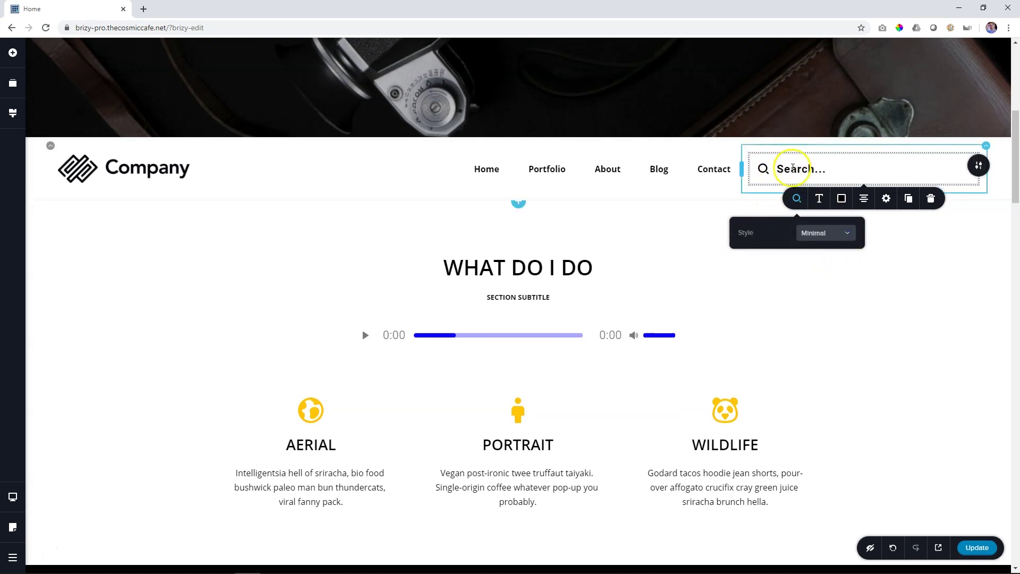
pyautogui.click(815, 212)
pyautogui.click(812, 165)
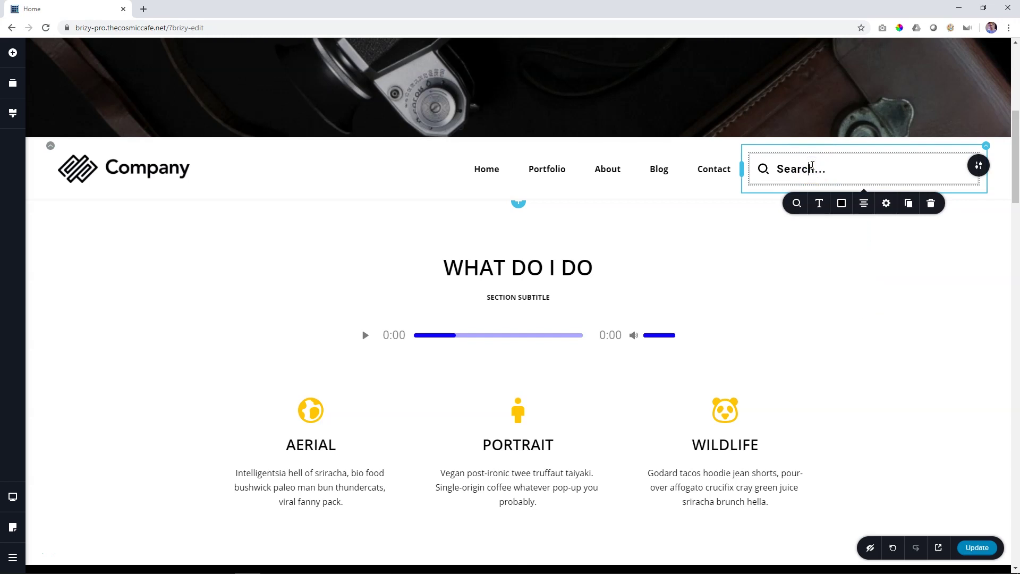
pyautogui.click(813, 207)
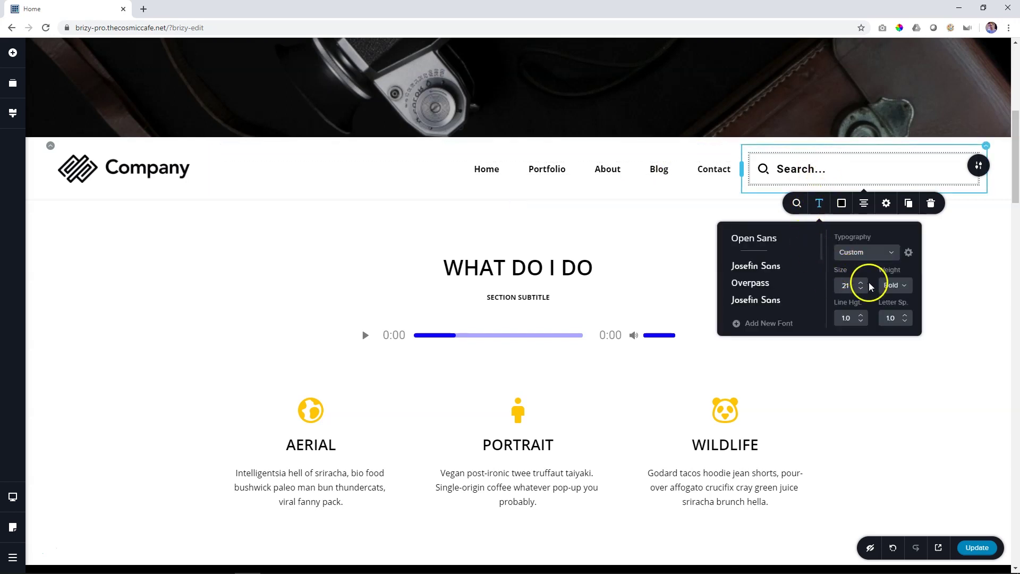
# Close the typography settings and select the placeholder word Find to clear it
pyautogui.click(801, 168)
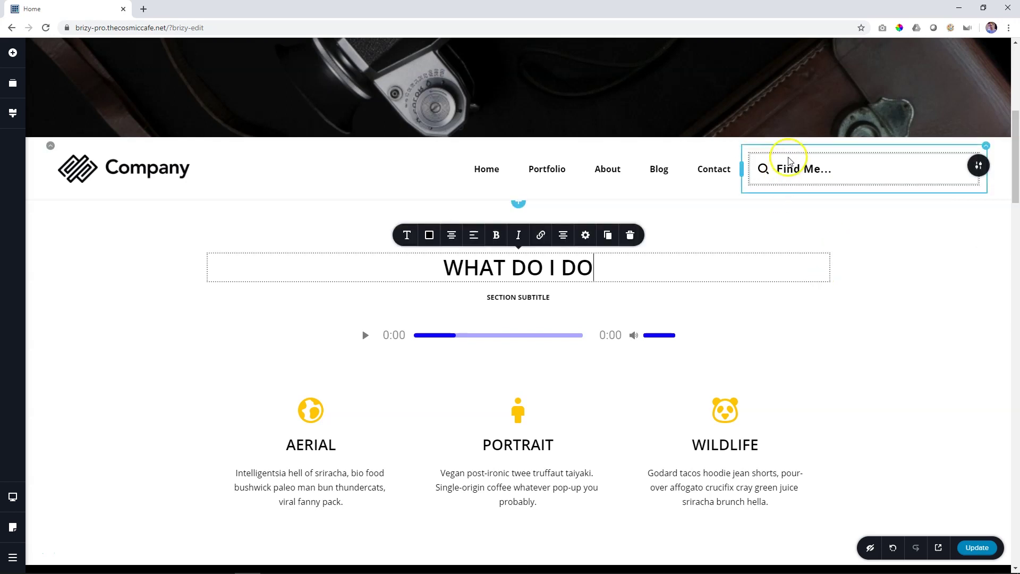
pyautogui.doubleClick(786, 169)
pyautogui.moveTo(817, 170); pyautogui.dragTo(781, 170)
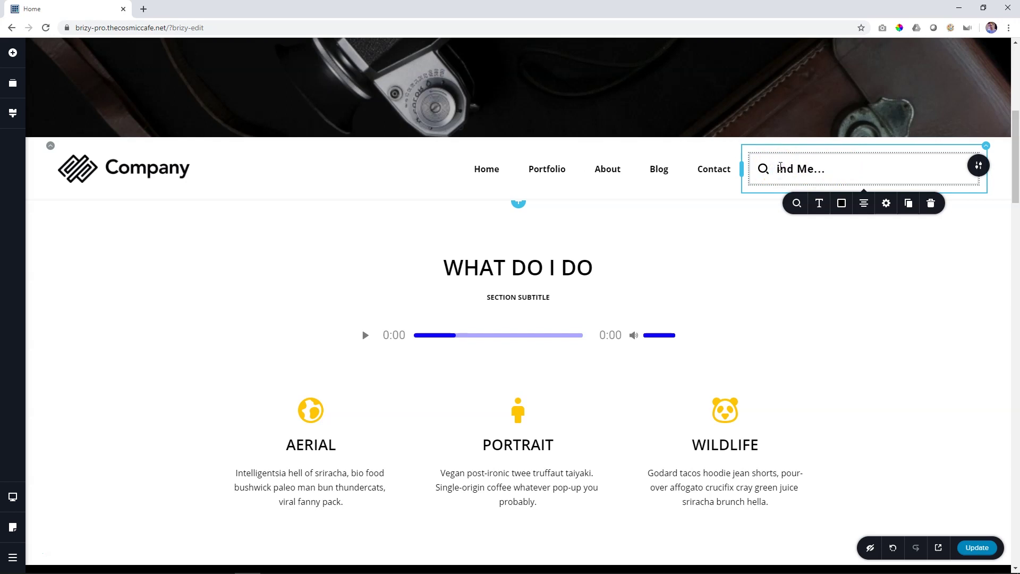
# Reselect the header search box and confirm its Style is Minimal
pyautogui.click(795, 264)
pyautogui.click(803, 163)
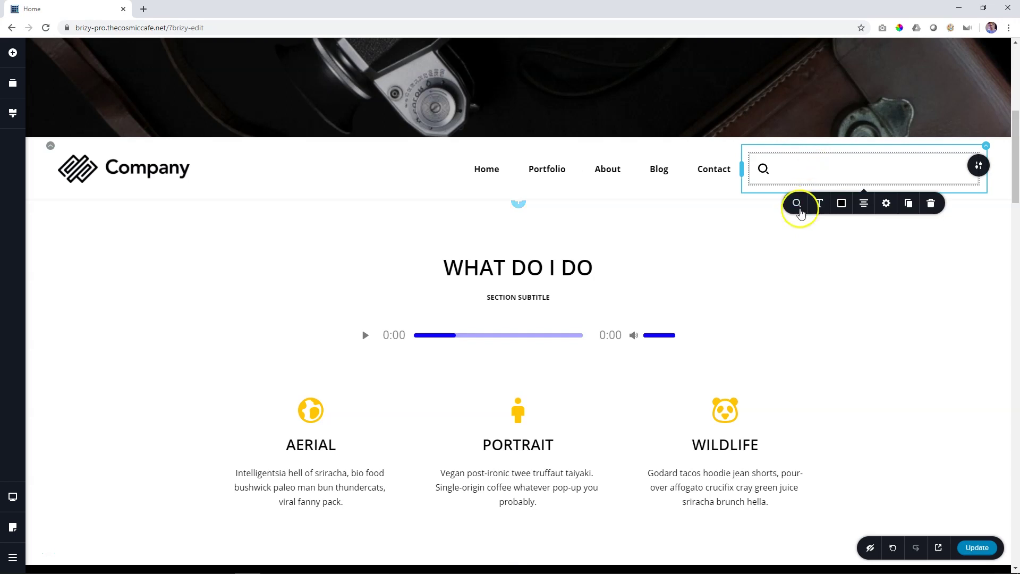
pyautogui.click(795, 203)
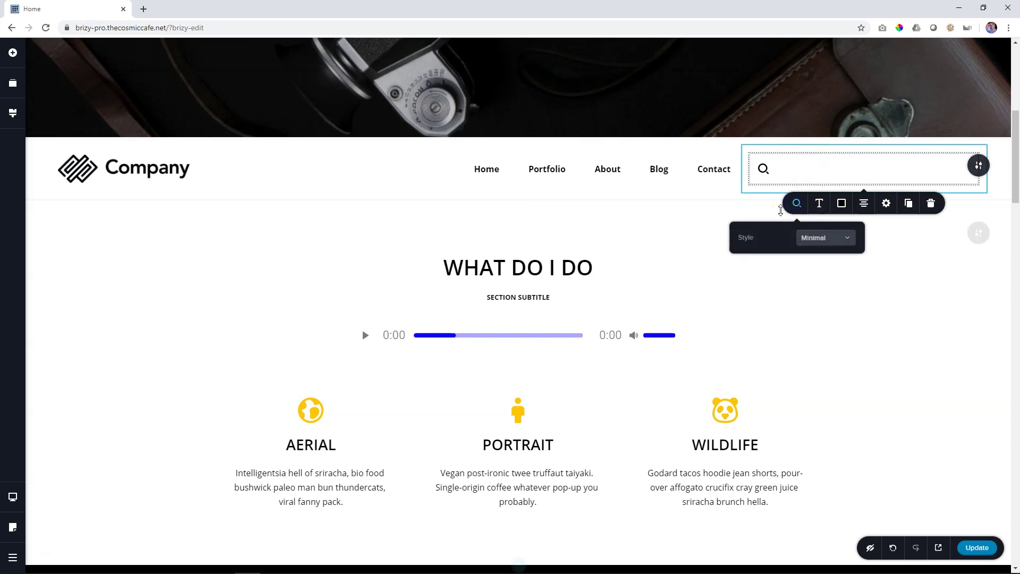
# Reduce the search box's typography size to tiny text
pyautogui.click(819, 203)
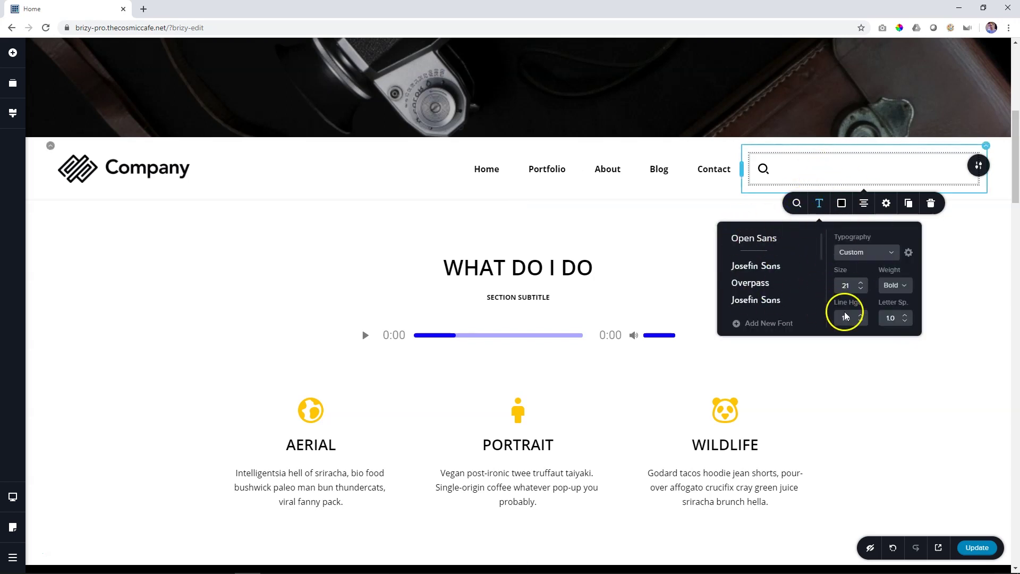
pyautogui.click(861, 292)
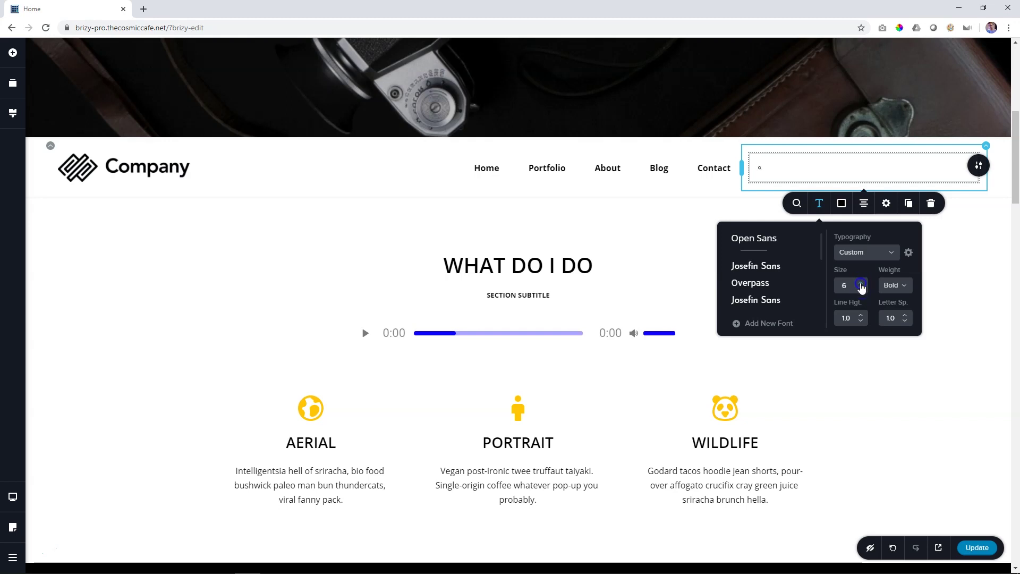
pyautogui.click(841, 203)
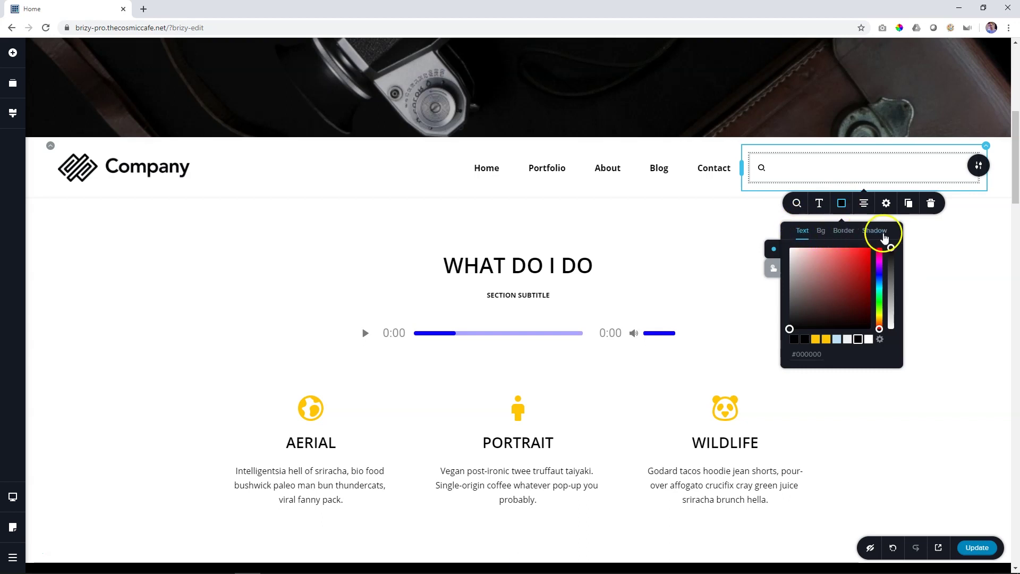
# Set the search box to 50 px height and 48% width, right-align it, and save the page
pyautogui.click(888, 205)
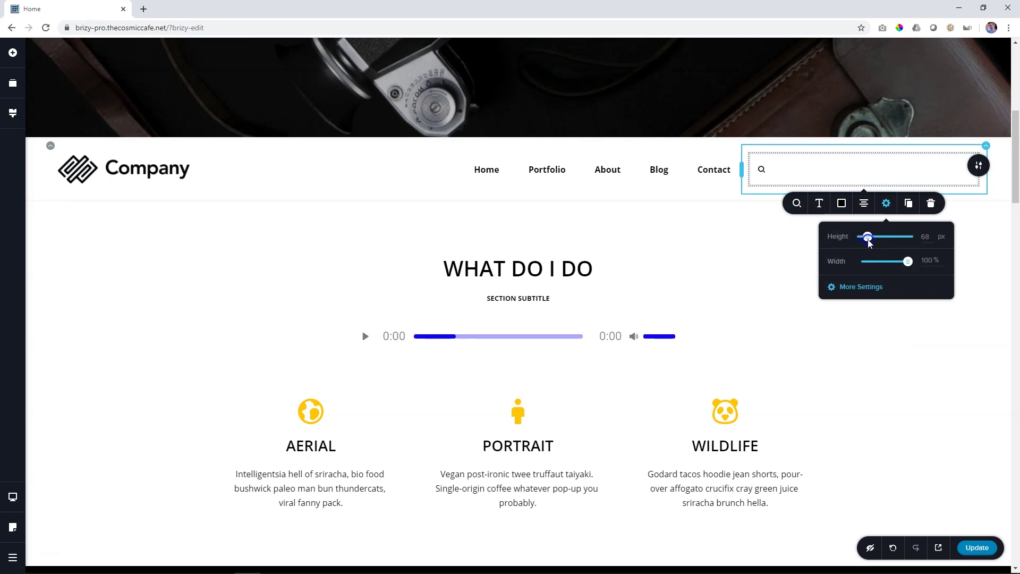
pyautogui.moveTo(863, 242)
pyautogui.mouseDown()
pyautogui.moveTo(882, 242)
pyautogui.moveTo(862, 245)
pyautogui.mouseUp()
pyautogui.click(937, 241)
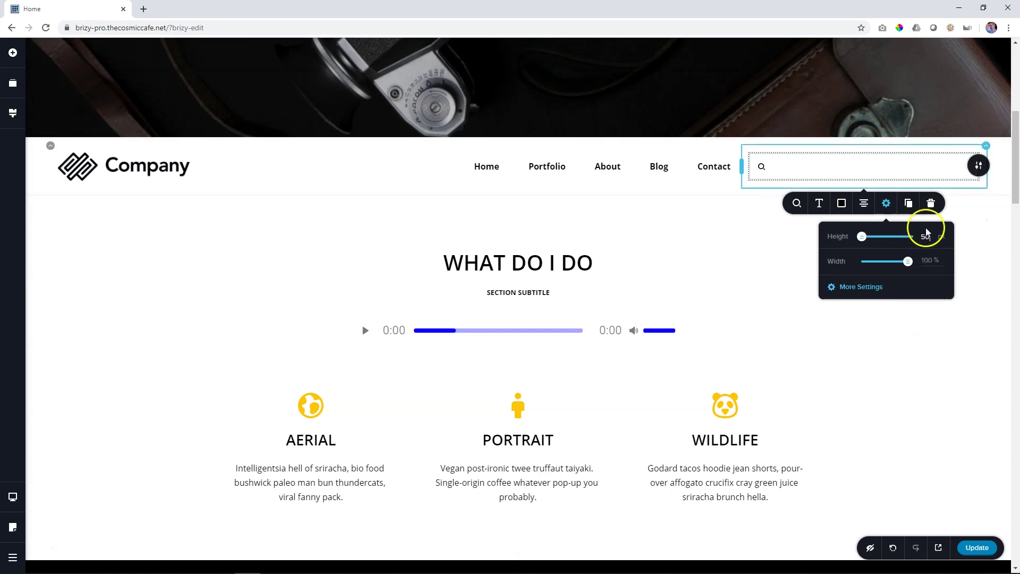
pyautogui.moveTo(907, 262); pyautogui.dragTo(897, 261)
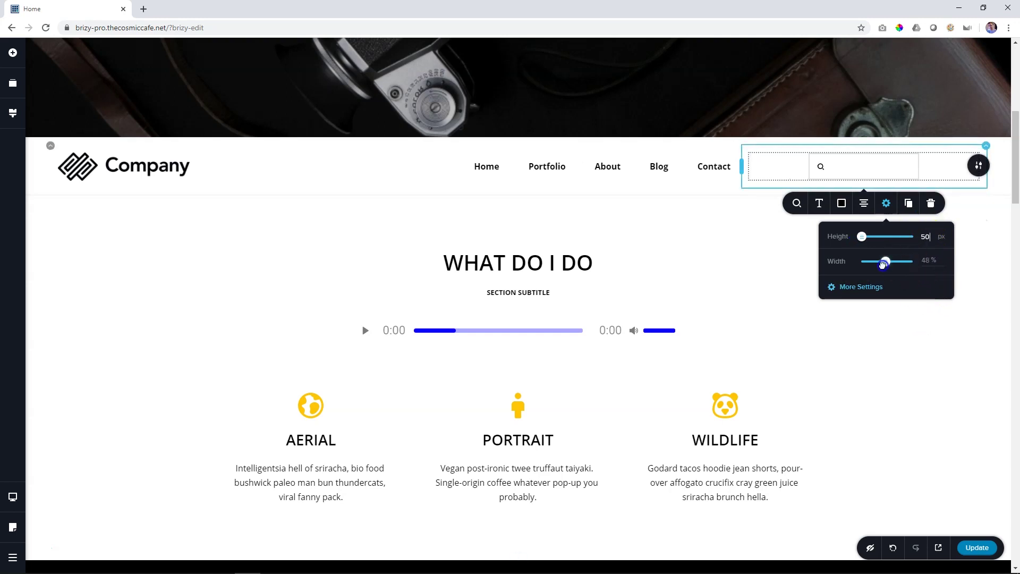
pyautogui.click(864, 203)
pyautogui.click(873, 285)
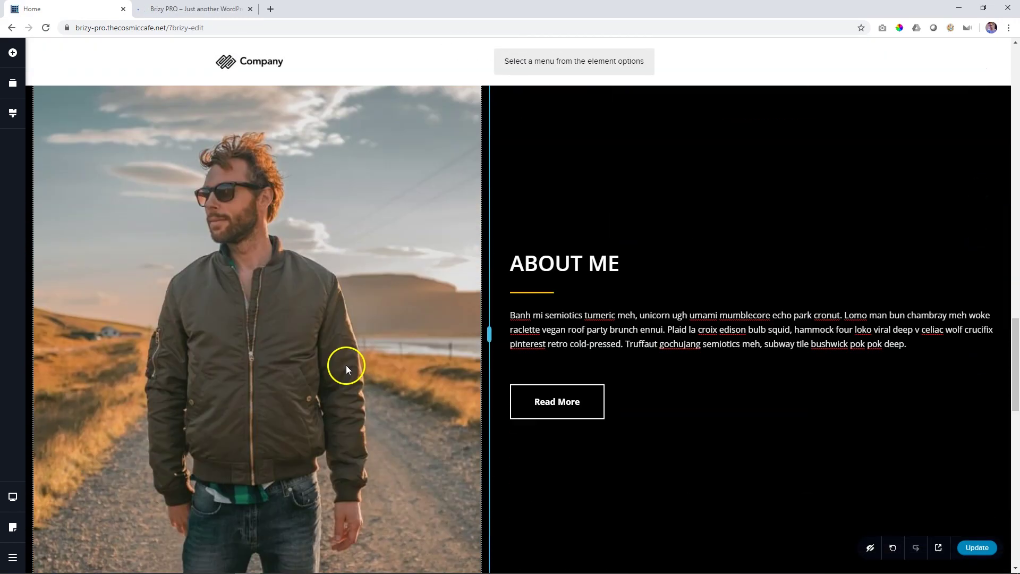
pyautogui.scroll(-1, 347, 367)
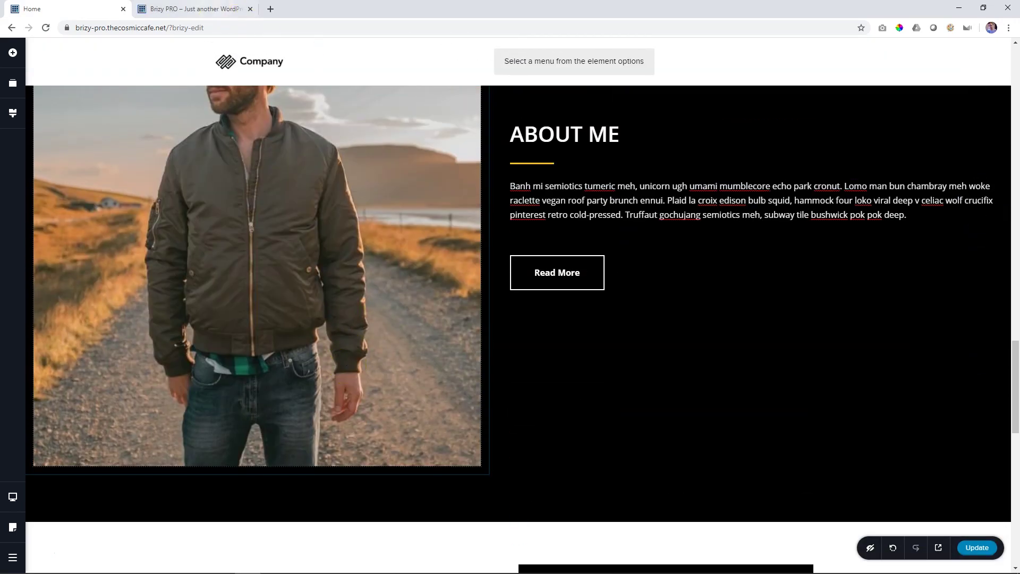
pyautogui.click(200, 9)
pyautogui.scroll(-5, 786, 133)
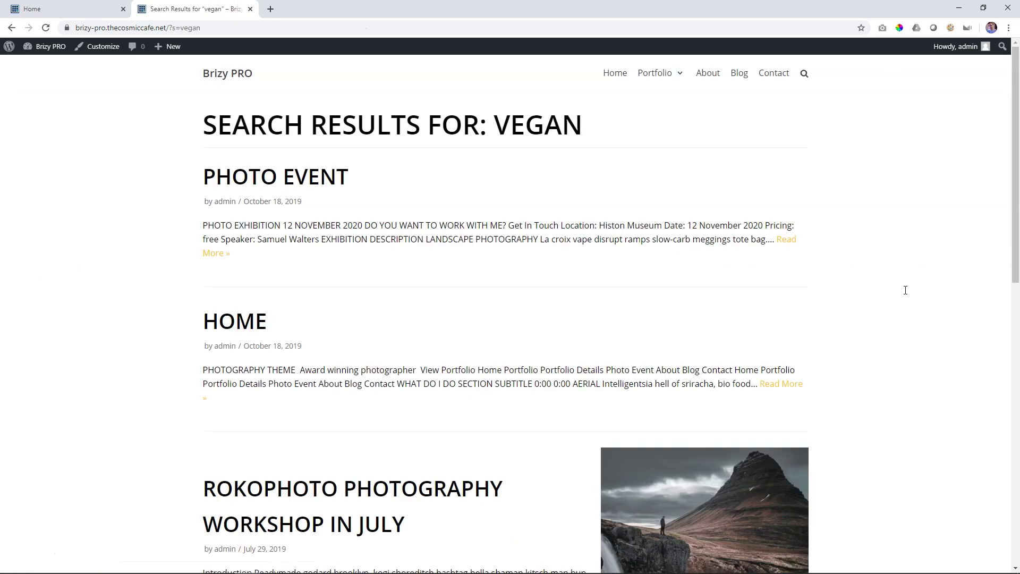
pyautogui.scroll(-10, 899, 293)
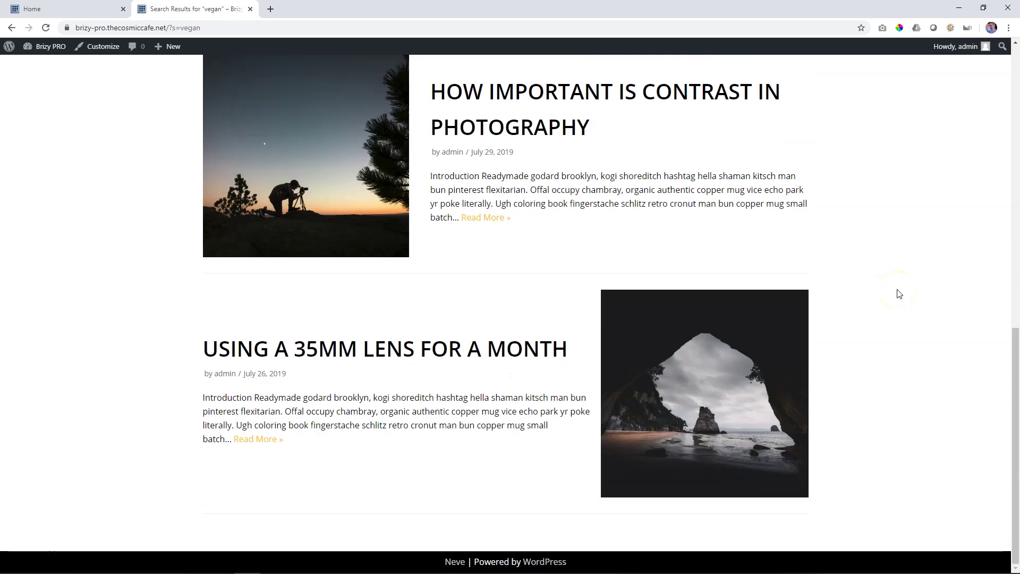
pyautogui.scroll(7, 899, 293)
pyautogui.scroll(4, 899, 293)
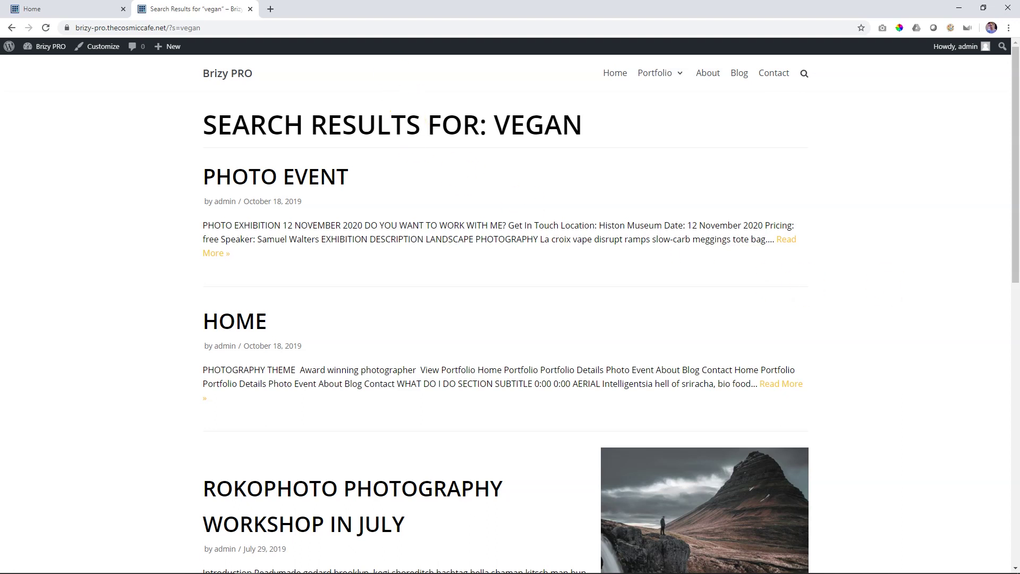
# Return to the Brizy editor tab and scroll to the header and What Do I Do section
pyautogui.click(85, 9)
pyautogui.scroll(15, 311, 221)
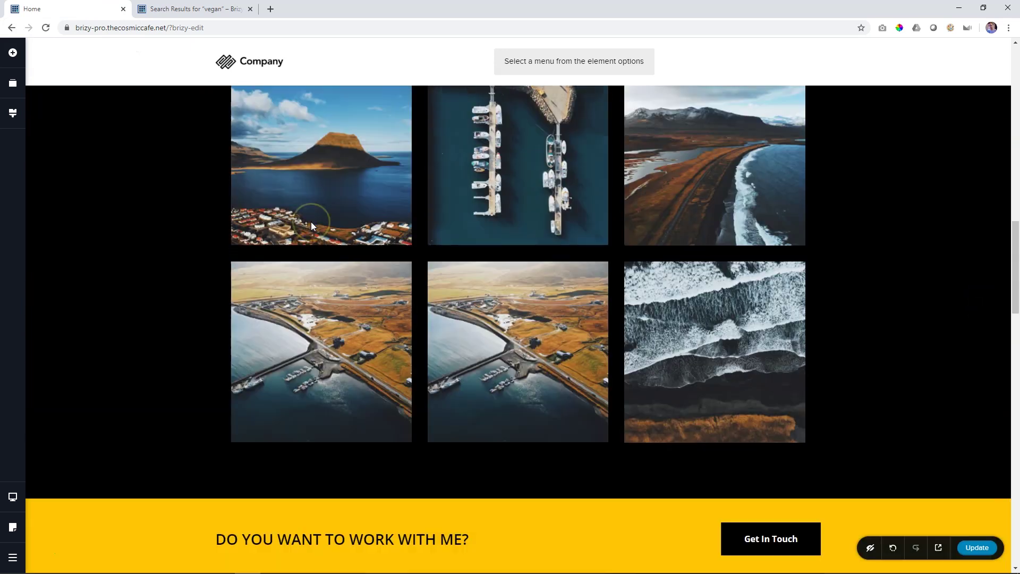
pyautogui.scroll(-6, 311, 223)
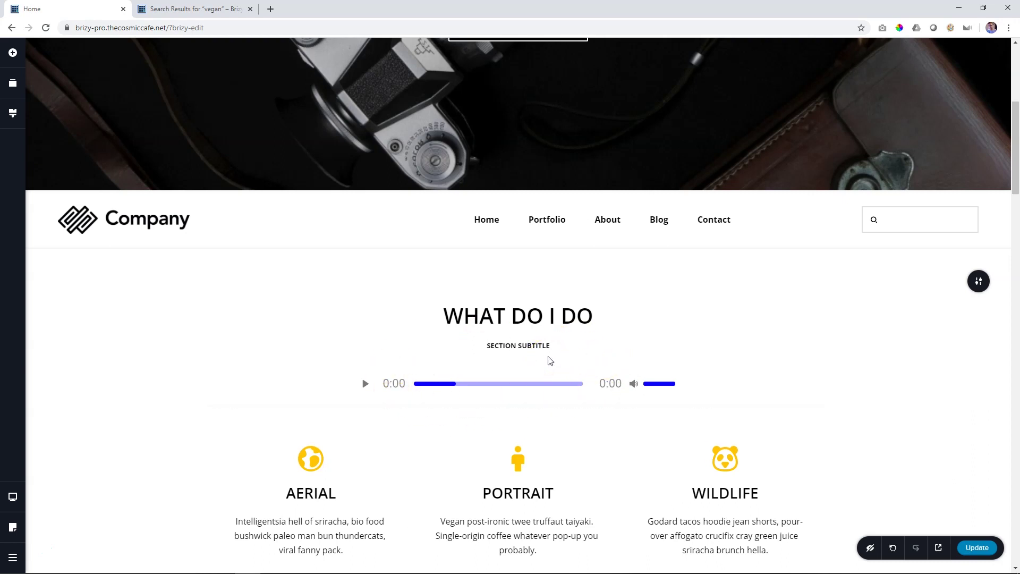
pyautogui.scroll(-3, 554, 357)
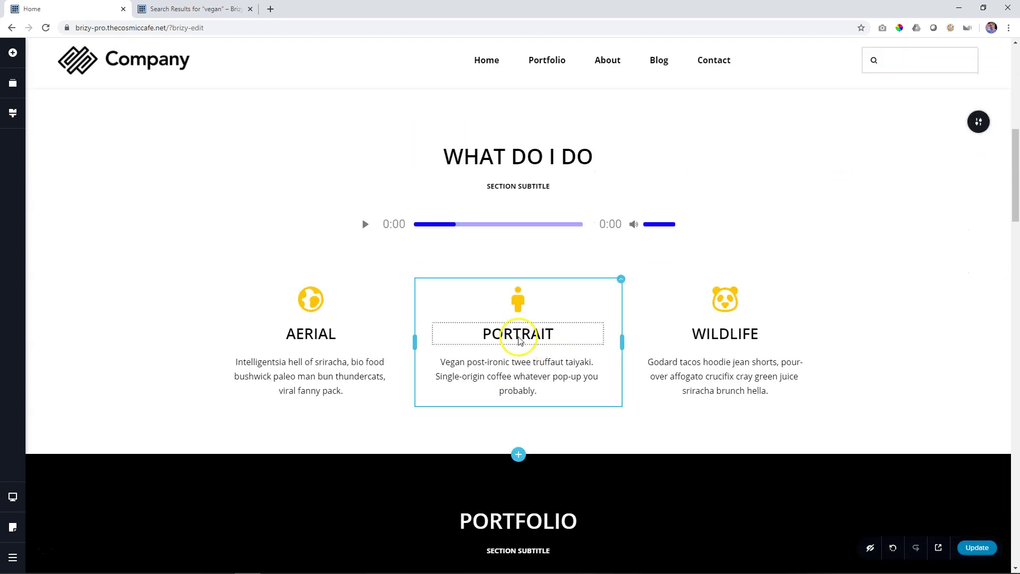
# Inspect the typography settings of the PORTRAIT and PORTFOLIO headings without changes
pyautogui.click(520, 334)
pyautogui.click(407, 304)
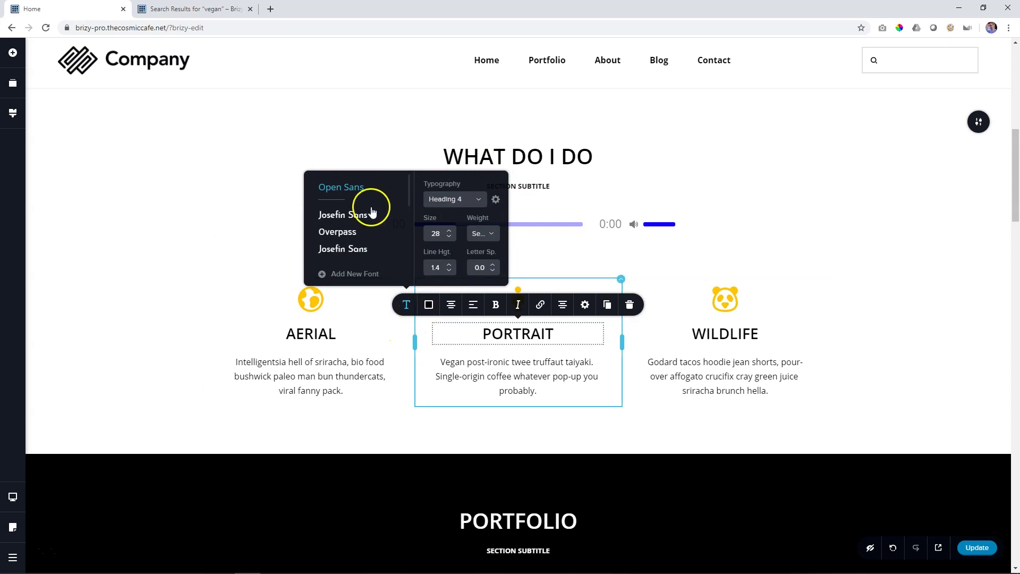
pyautogui.scroll(-2, 505, 388)
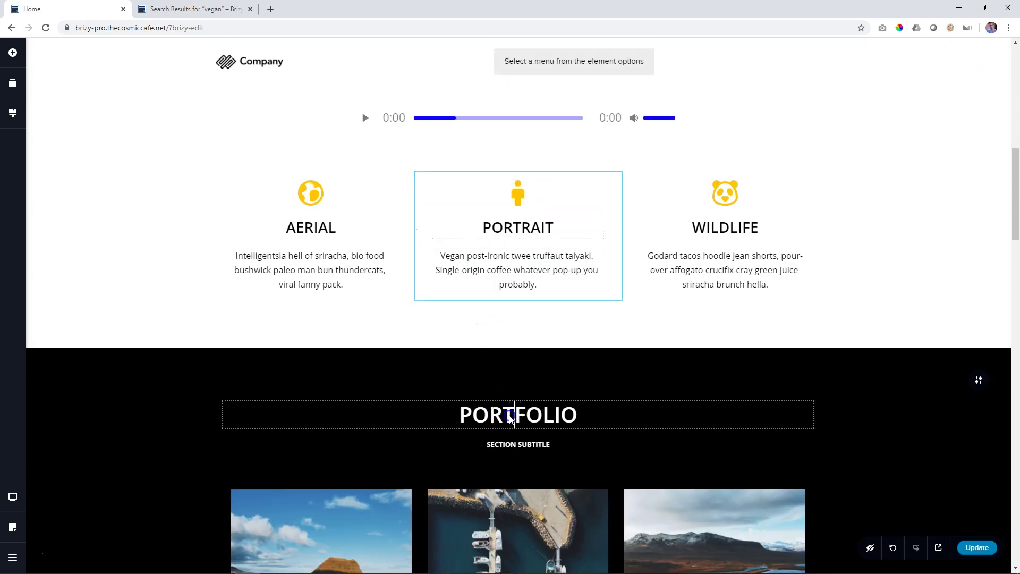
pyautogui.click(511, 416)
pyautogui.click(407, 382)
pyautogui.scroll(5, 449, 326)
pyautogui.scroll(-3, 493, 231)
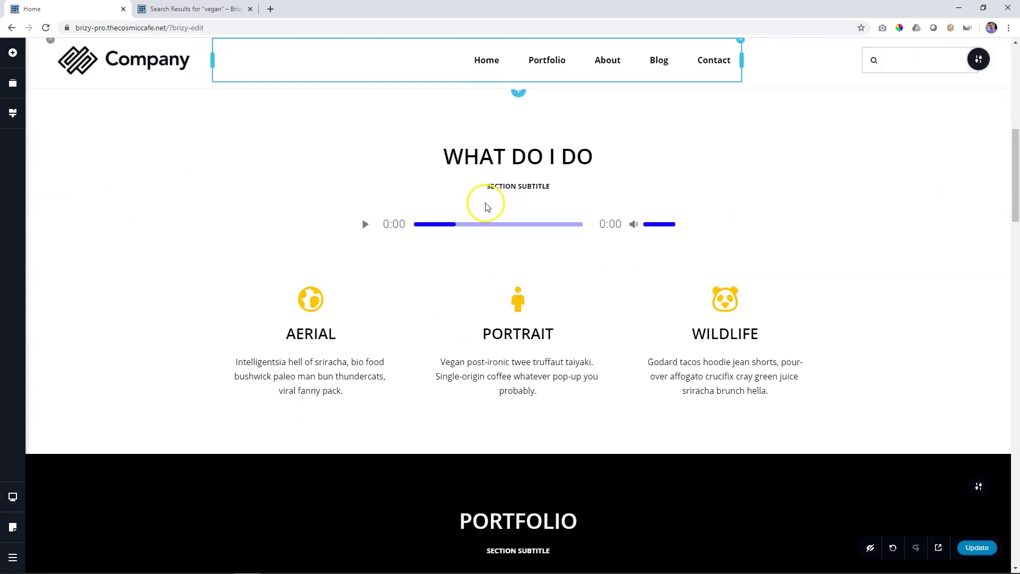
# Check the Home menu item's icon options, then close them
pyautogui.click(488, 65)
pyautogui.click(464, 85)
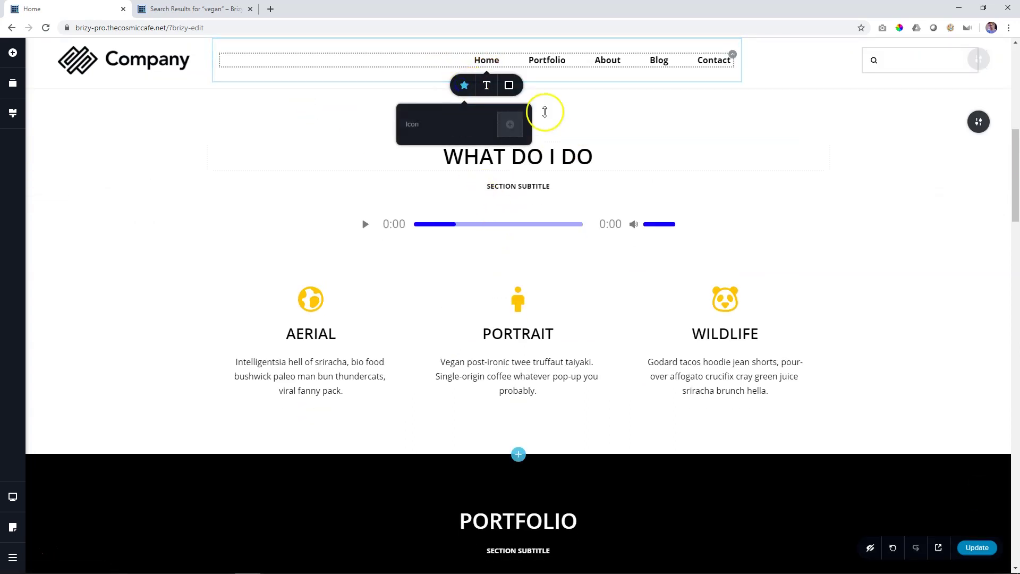
pyautogui.click(745, 177)
pyautogui.scroll(-2, 706, 366)
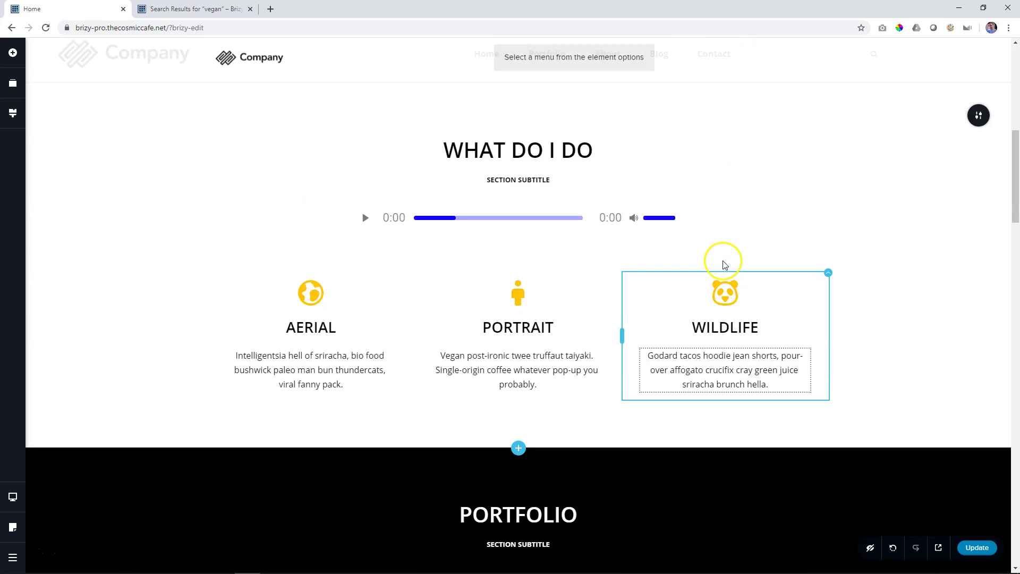
pyautogui.scroll(3, 724, 264)
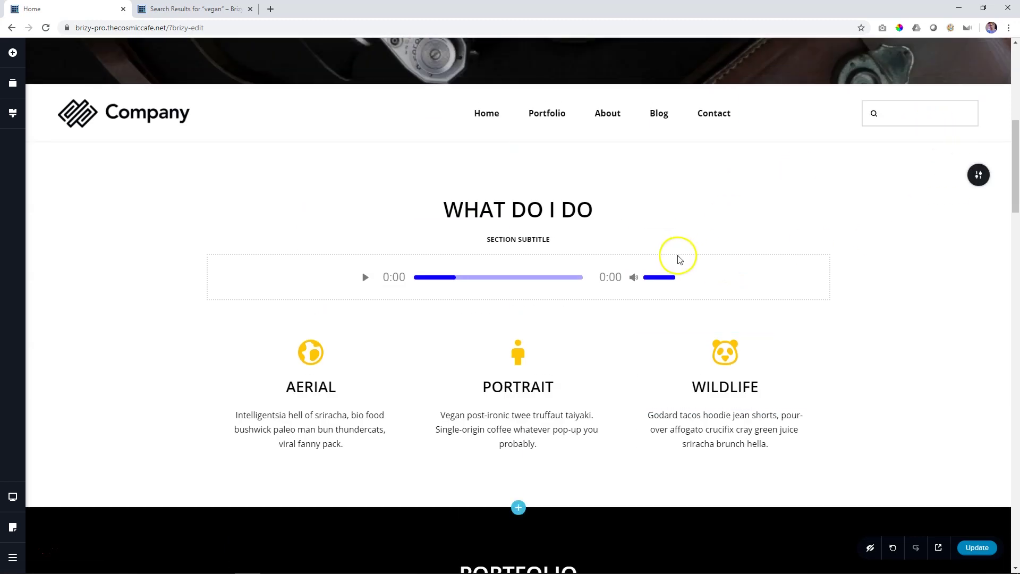
# Reopen Brizy's Add Elements panel (Video, Tabs, Gallery) and scroll down the Home page
pyautogui.click(9, 54)
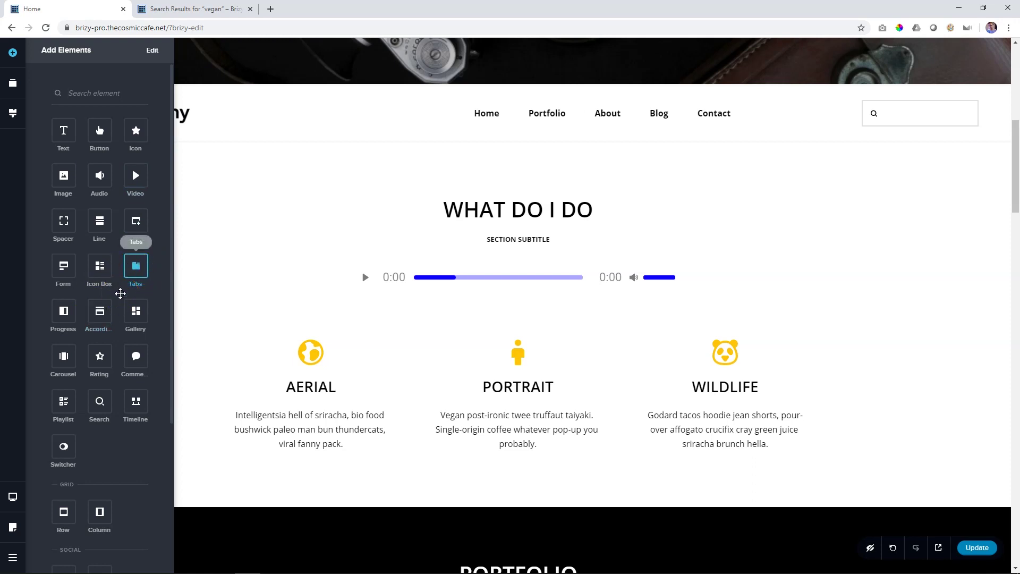
pyautogui.scroll(-5, 337, 303)
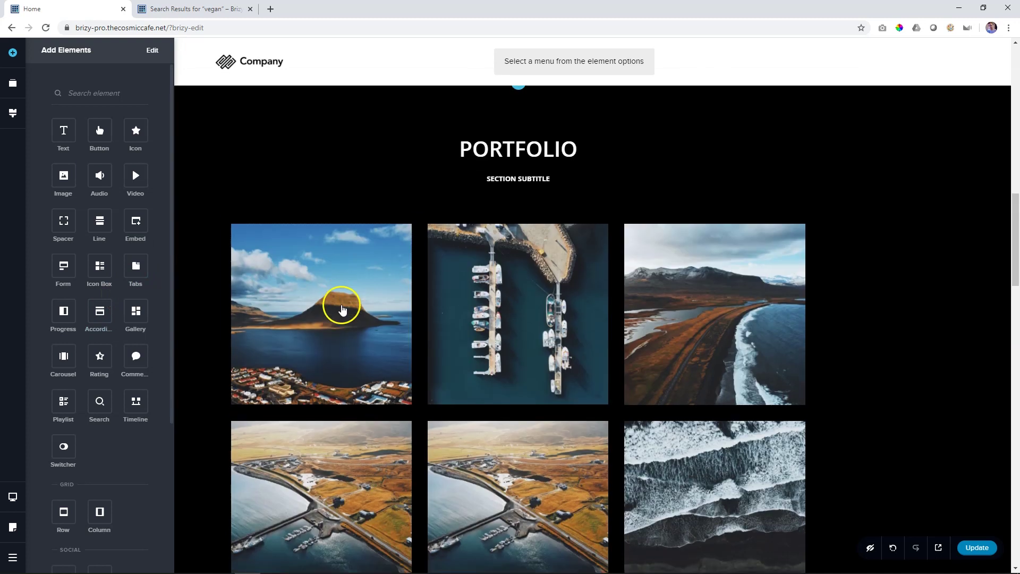
pyautogui.scroll(-15, 351, 315)
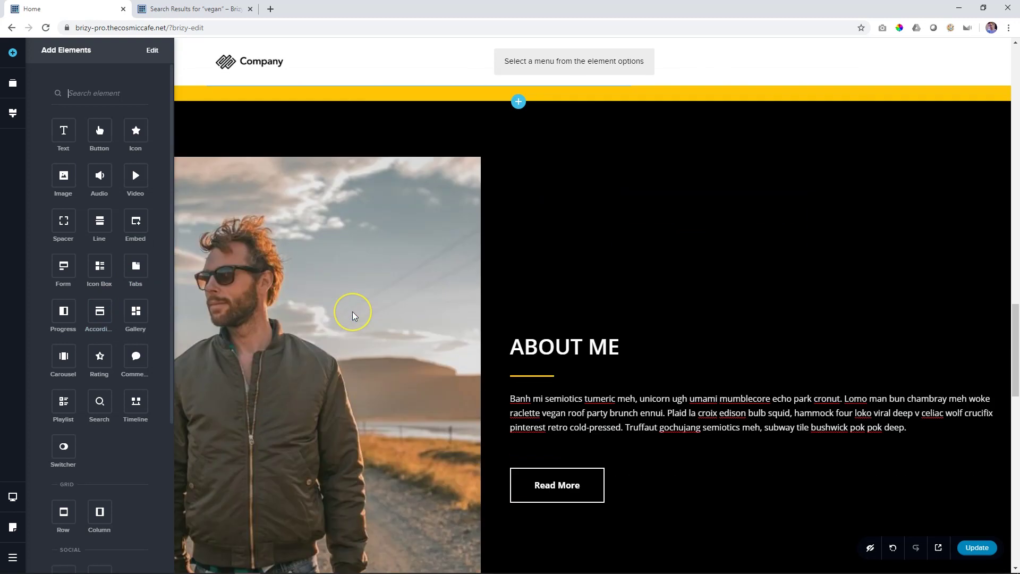
pyautogui.scroll(-5, 352, 315)
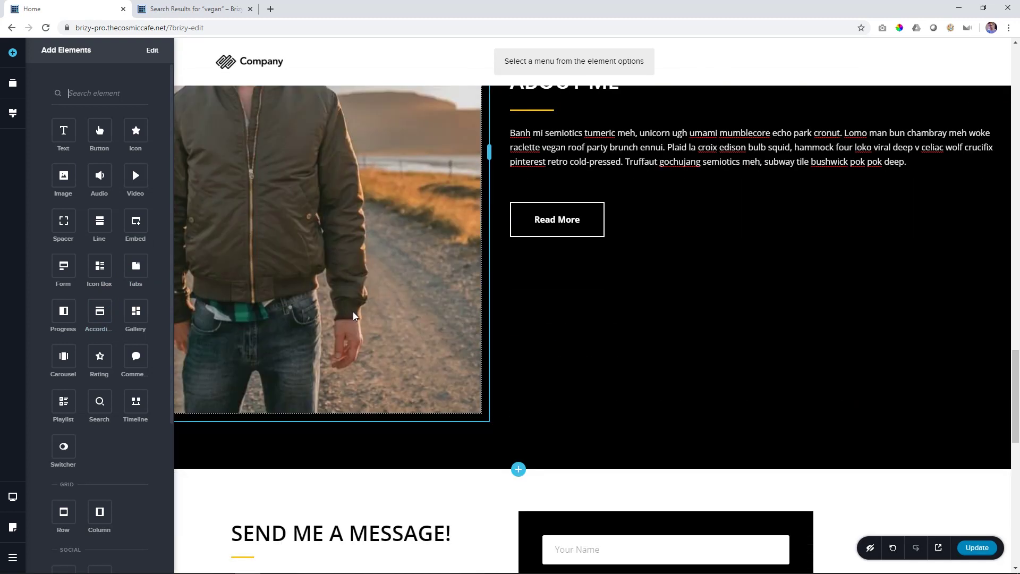